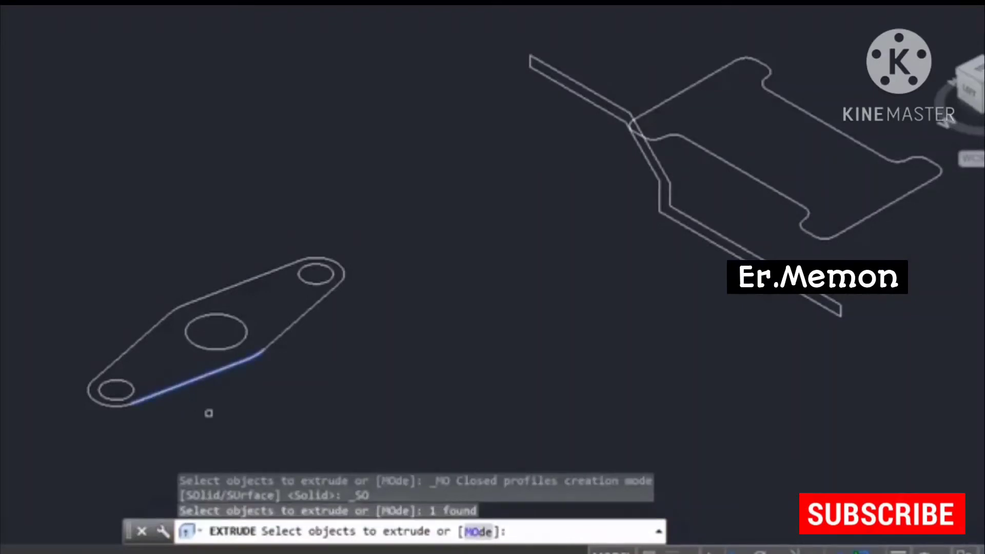
- Join all the lines and arcs of the plate's outer contour into one closed polyline
{"action": "key", "text": "Escape"}
{"action": "key", "text": "Escape"}
{"action": "key", "text": "Escape"}
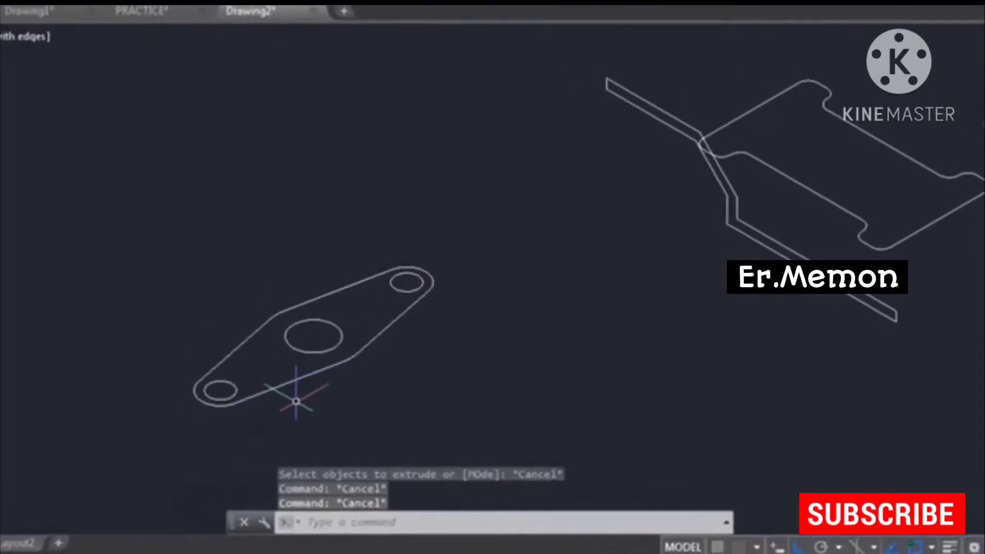
{"action": "type", "text": "j"}
{"action": "key", "text": "Return"}
{"action": "left_click", "coordinate": [306, 380]}
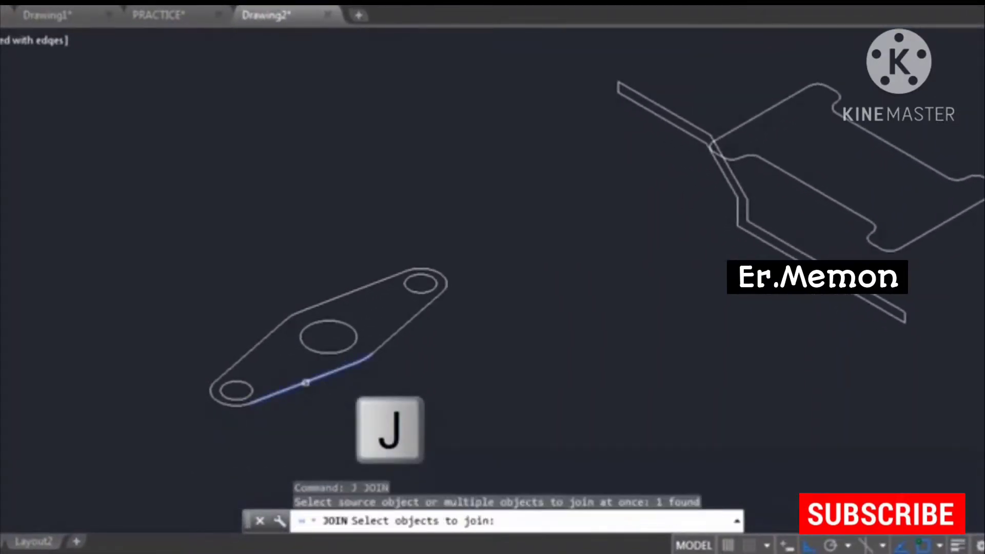
{"action": "left_click", "coordinate": [374, 348]}
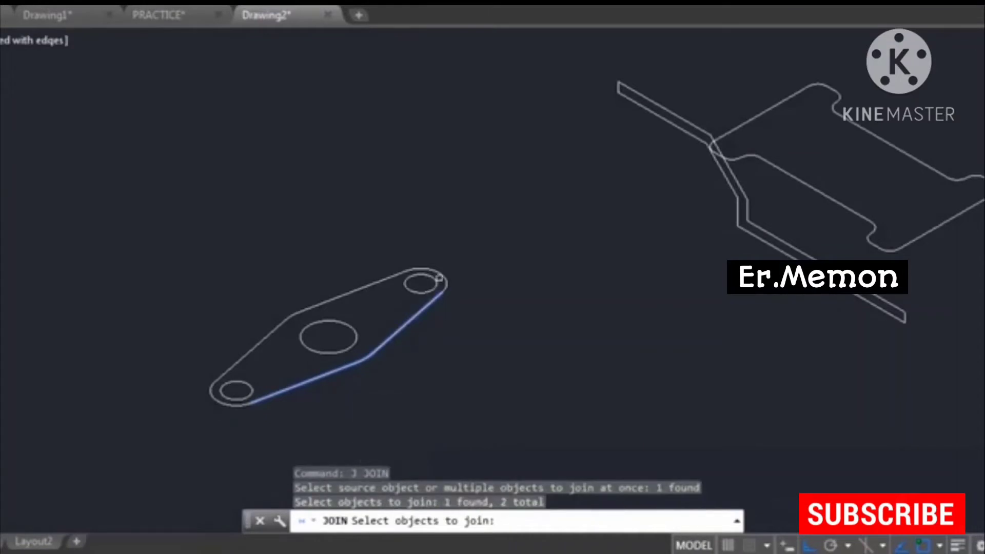
{"action": "left_click", "coordinate": [443, 275]}
{"action": "left_click", "coordinate": [370, 283]}
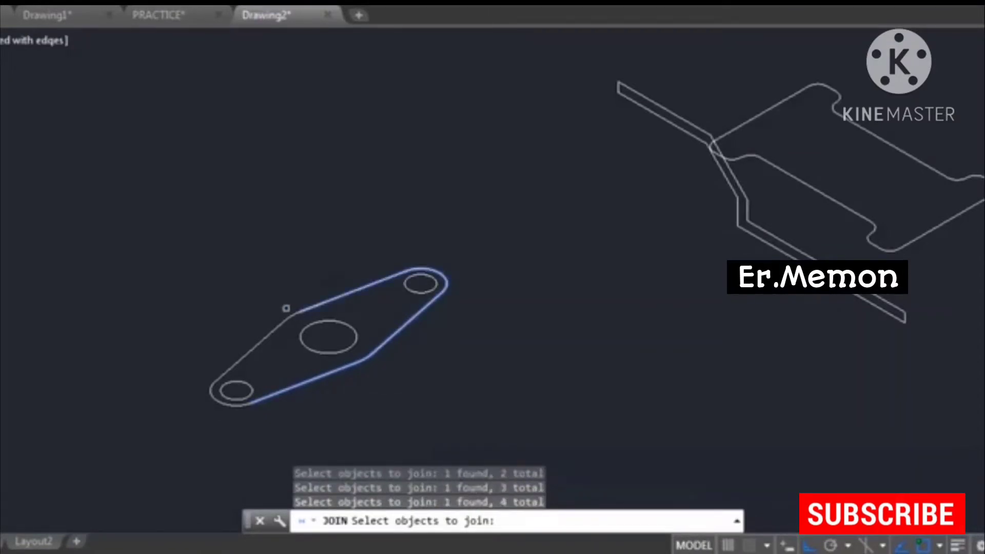
{"action": "left_click", "coordinate": [270, 340]}
{"action": "left_click", "coordinate": [259, 282]}
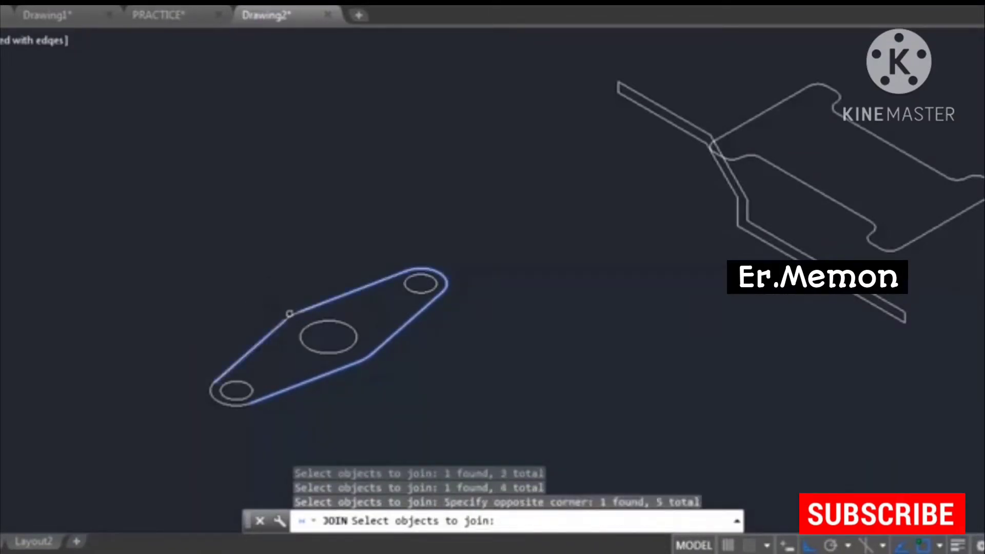
{"action": "left_click", "coordinate": [296, 323]}
{"action": "left_click", "coordinate": [248, 408]}
{"action": "scroll", "coordinate": [248, 407], "scroll_direction": "up", "scroll_amount": 3}
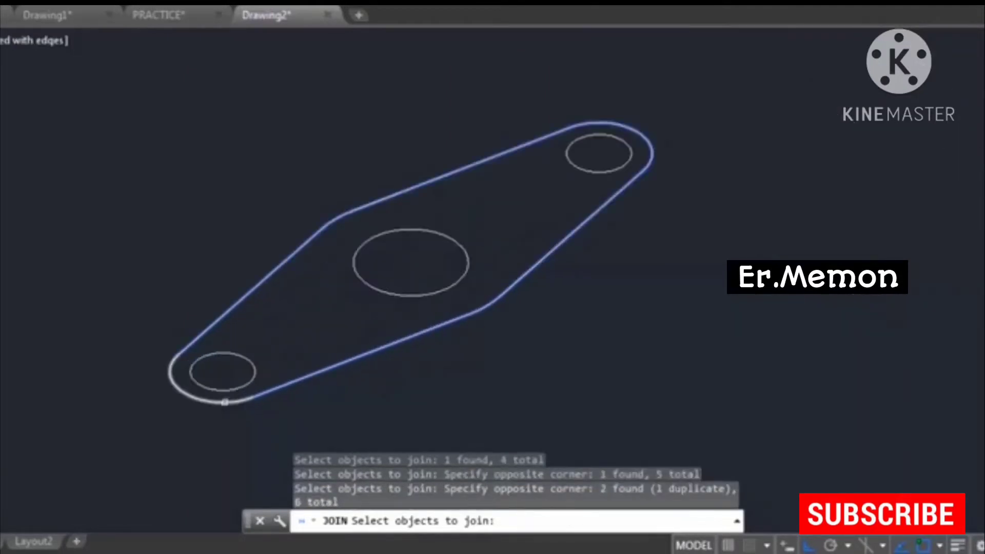
{"action": "left_click", "coordinate": [222, 402]}
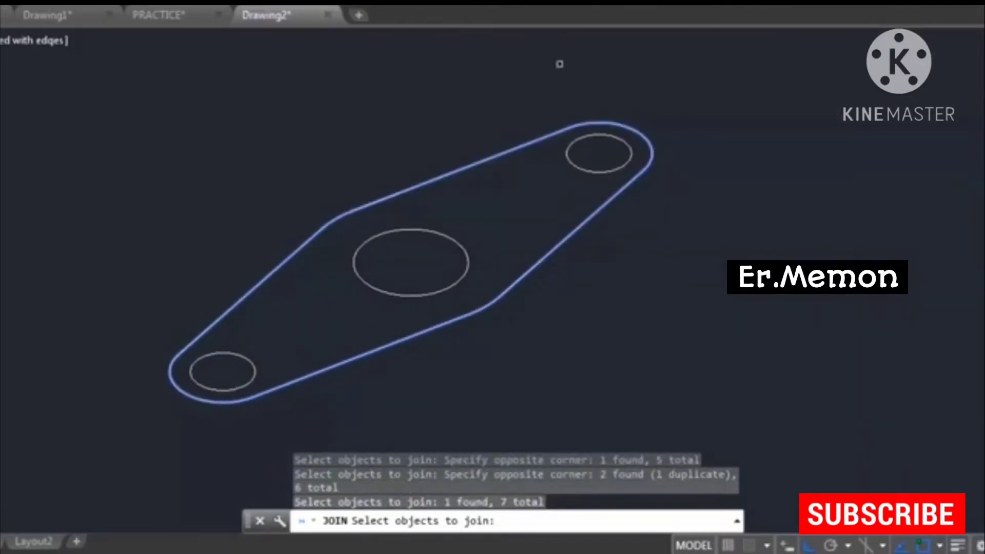
{"action": "middle_click_drag", "start_coordinate": [681, 347], "coordinate": [600, 286]}
{"action": "key", "text": "Return"}
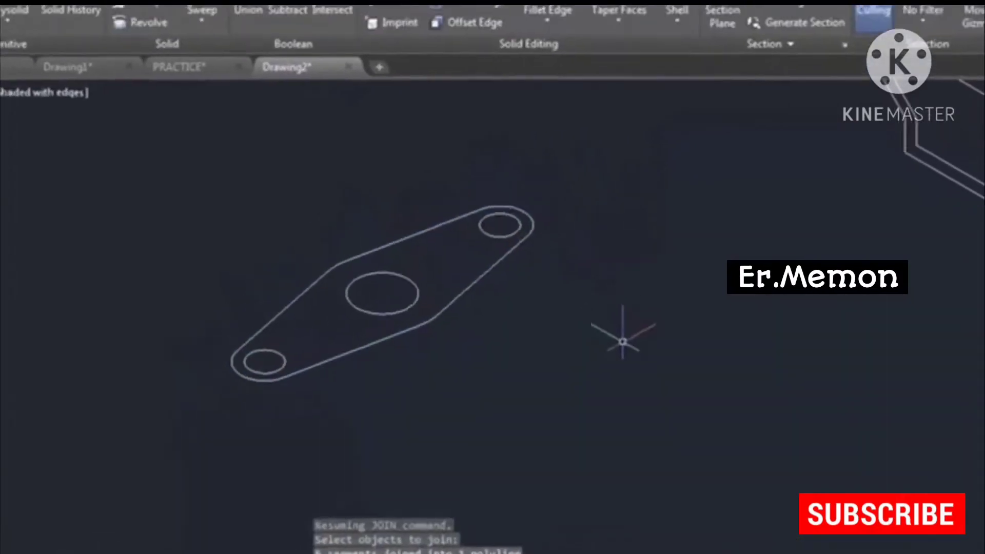
{"action": "left_click", "coordinate": [367, 343]}
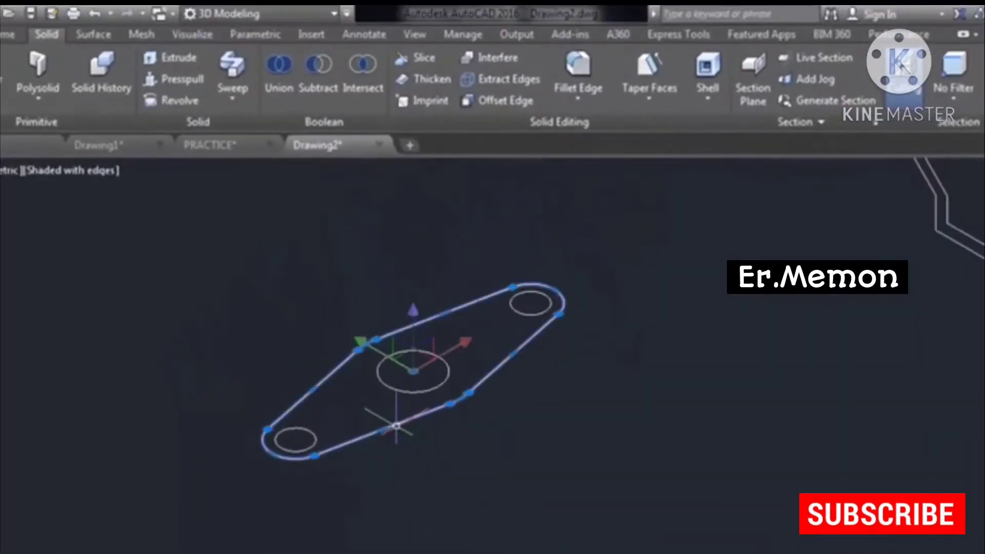
{"action": "key", "text": "Escape"}
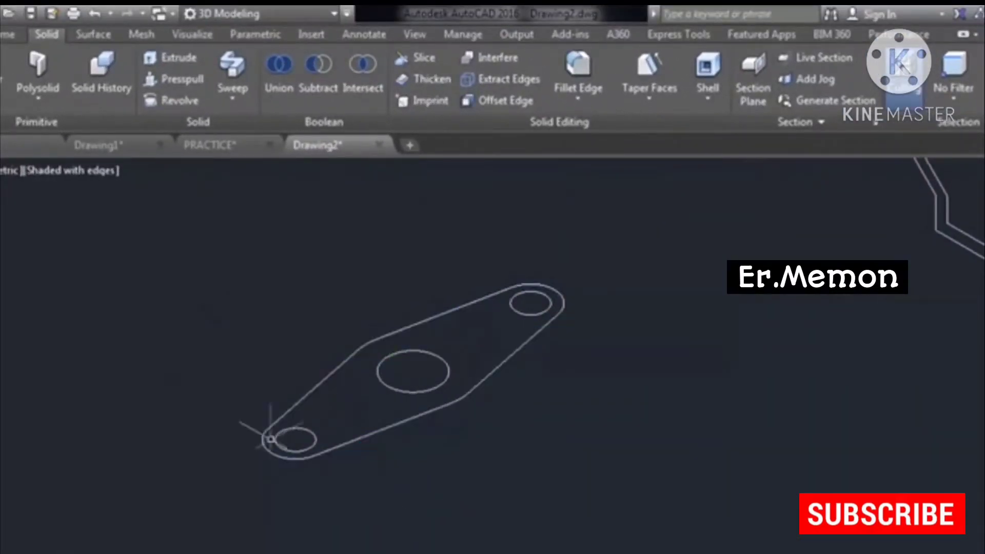
- Extrude the joined plate outline to a height of 15 and undo that extrusion
{"action": "left_click", "coordinate": [169, 58]}
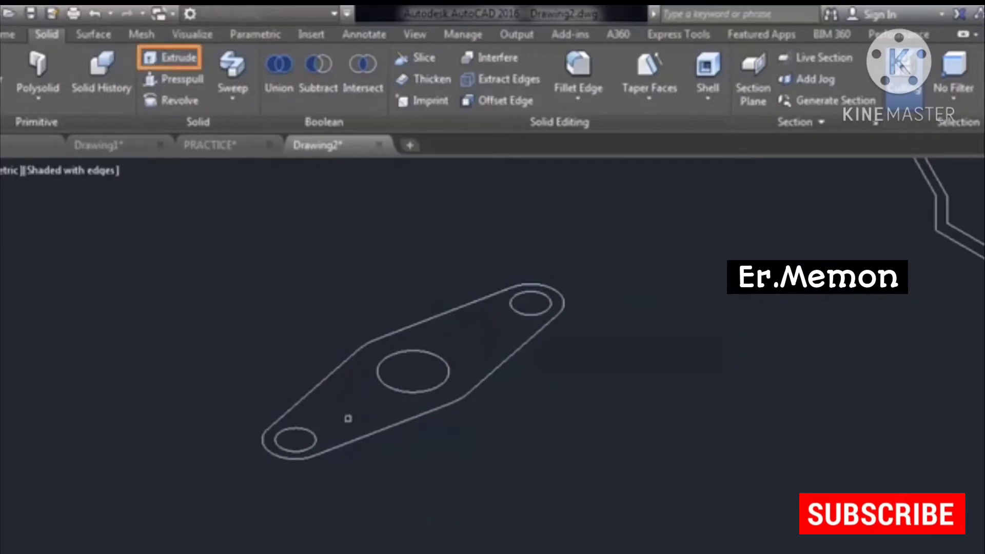
{"action": "left_click", "coordinate": [369, 435]}
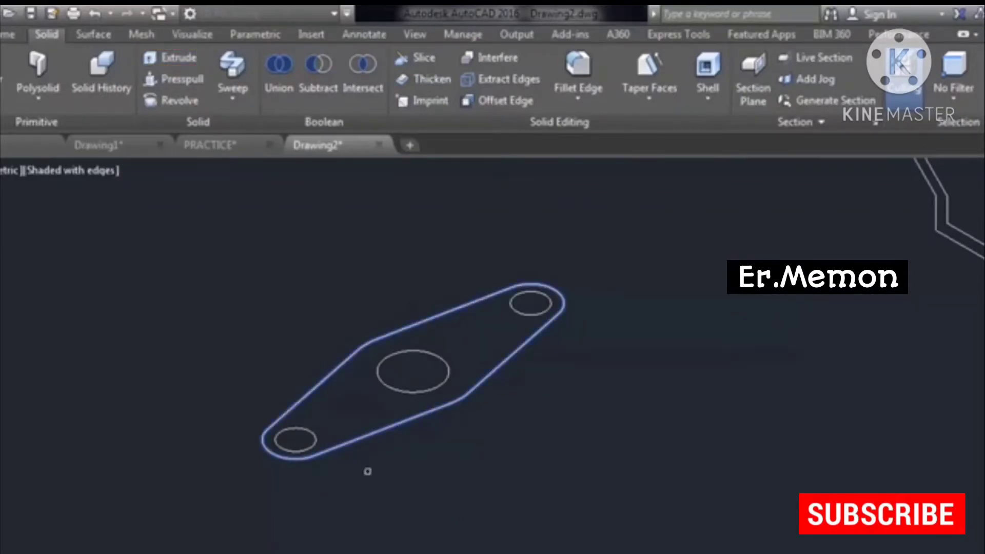
{"action": "key", "text": "Return"}
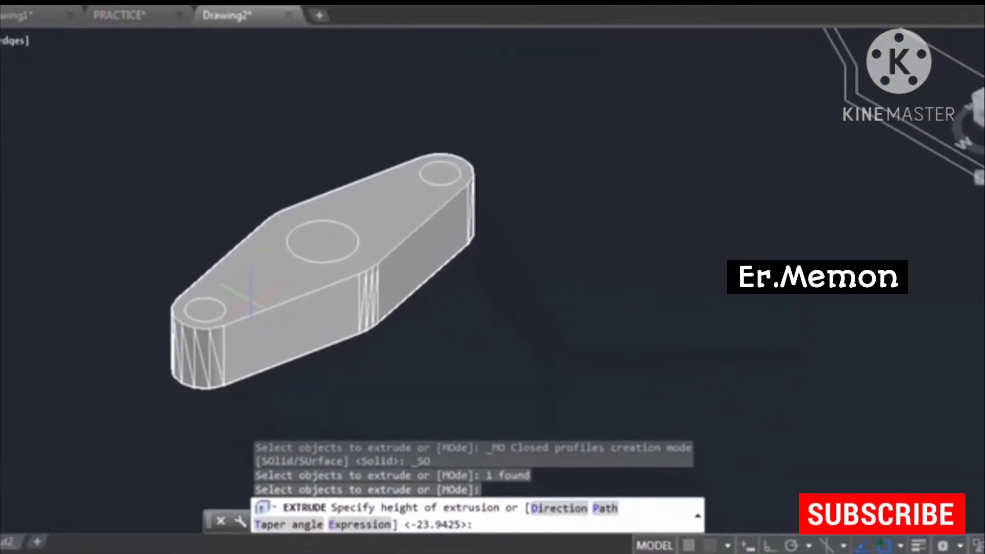
{"action": "type", "text": "15"}
{"action": "key", "text": "Return"}
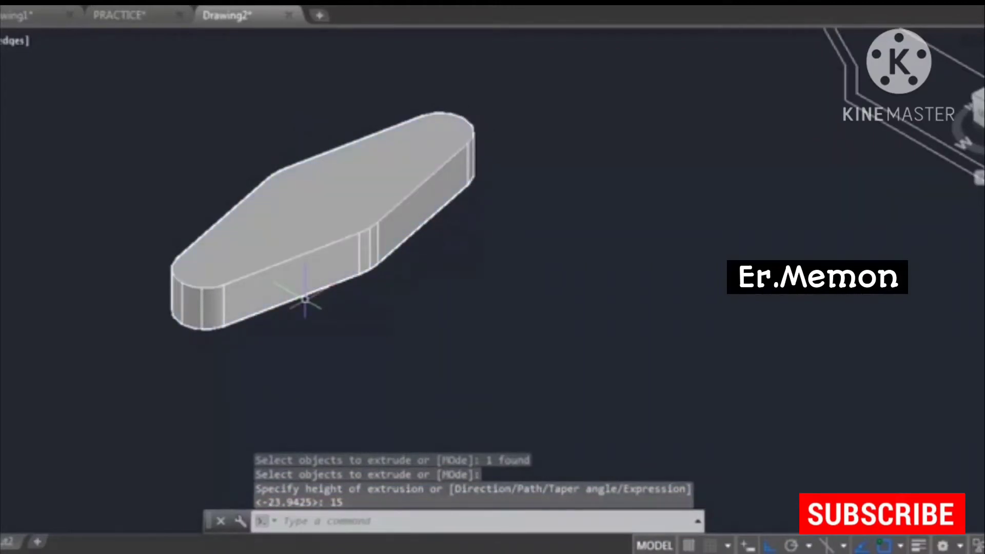
{"action": "key", "text": "ctrl+z"}
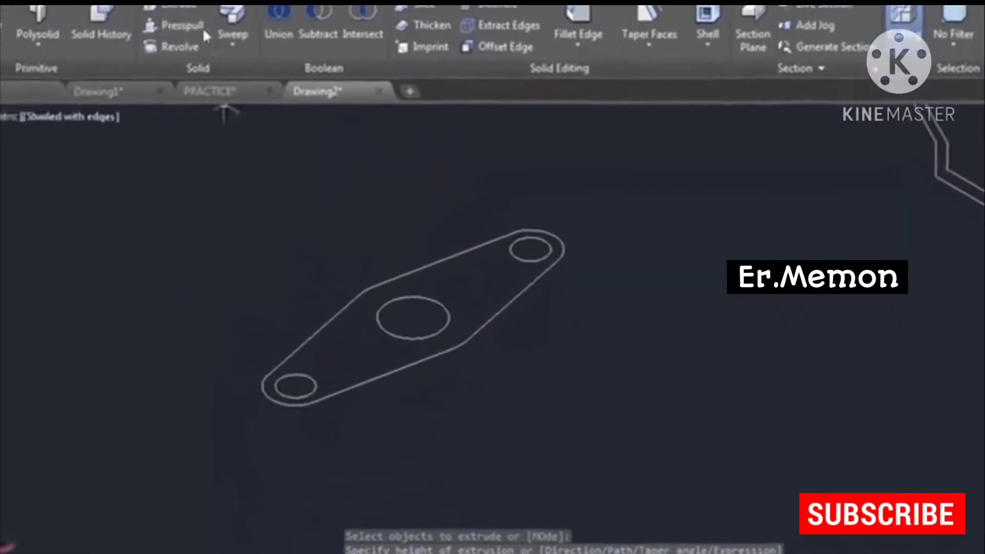
- Extrude the joined plate outline downward with a height of -15
{"action": "left_click", "coordinate": [182, 4]}
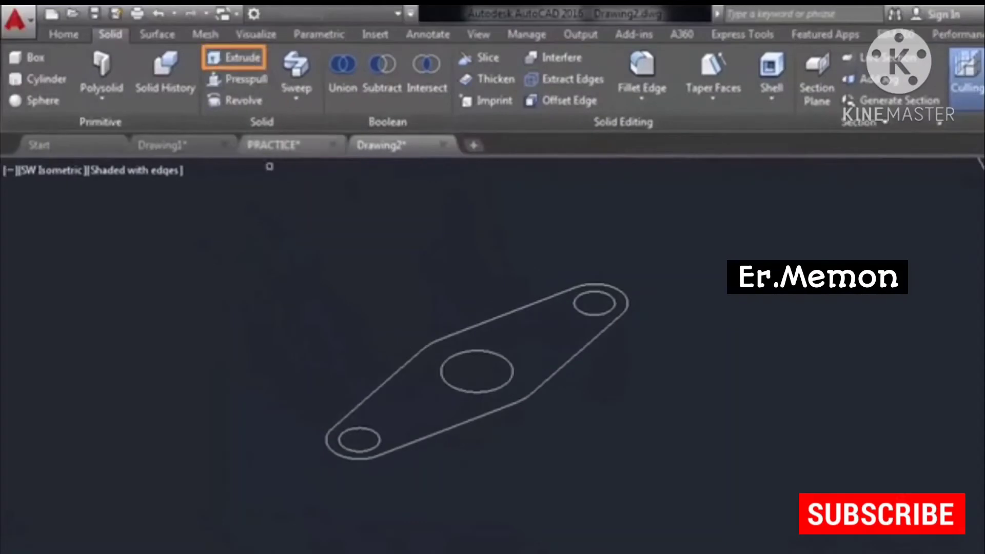
{"action": "left_click", "coordinate": [411, 440]}
{"action": "key", "text": "Return"}
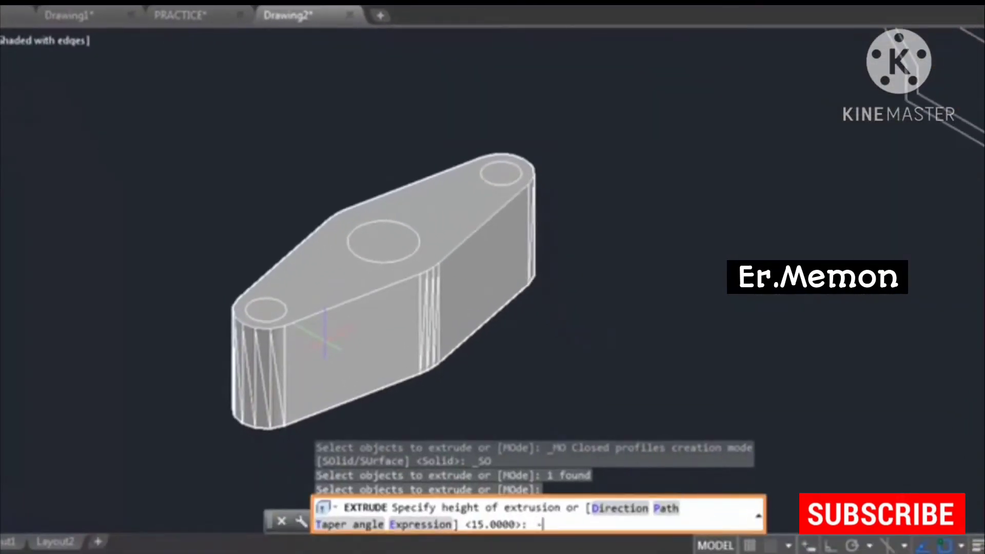
{"action": "type", "text": "-15"}
{"action": "key", "text": "Return"}
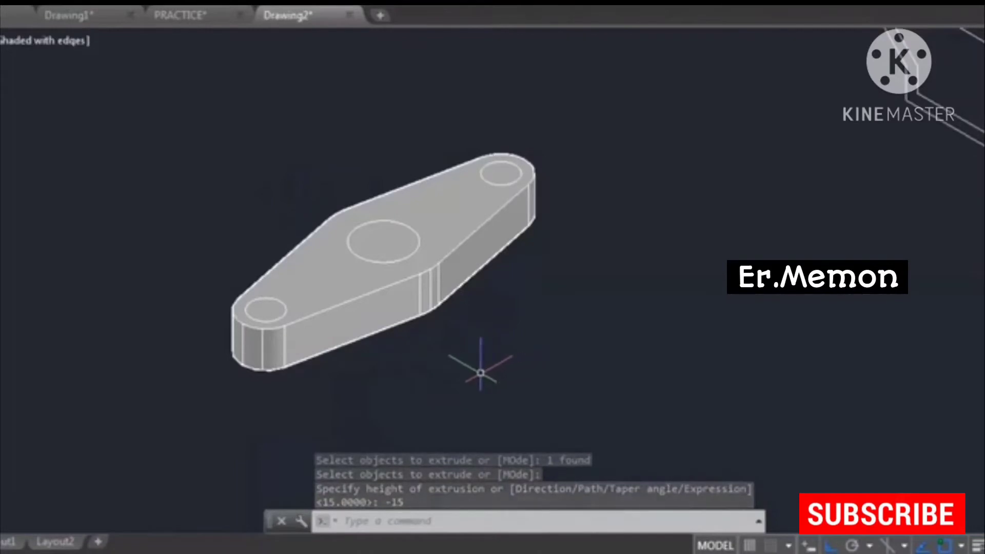
{"action": "middle_click_drag", "start_coordinate": [459, 374], "coordinate": [501, 354]}
{"action": "key", "text": "Escape"}
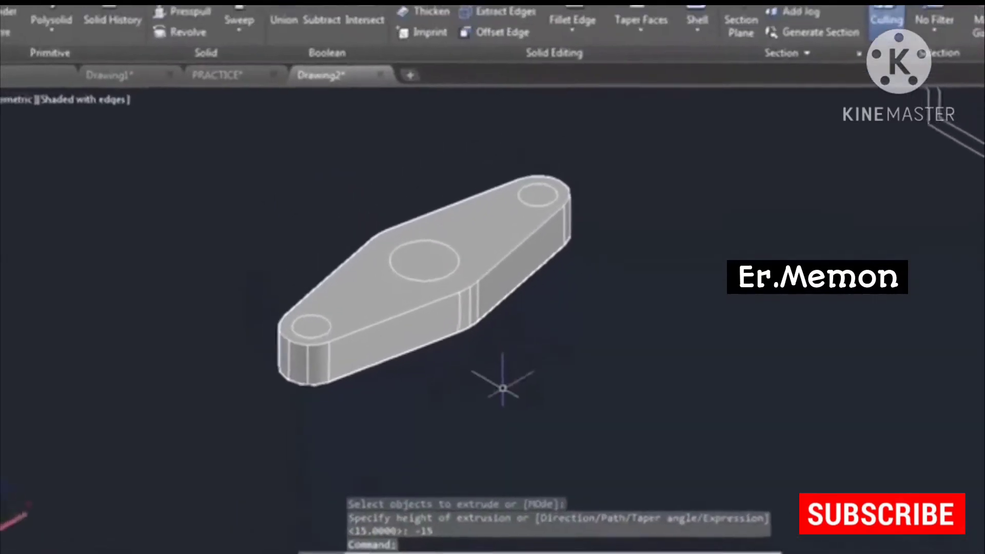
- Draw a rectangular solid box freehand beside the extruded plate
{"action": "key", "text": "Return"}
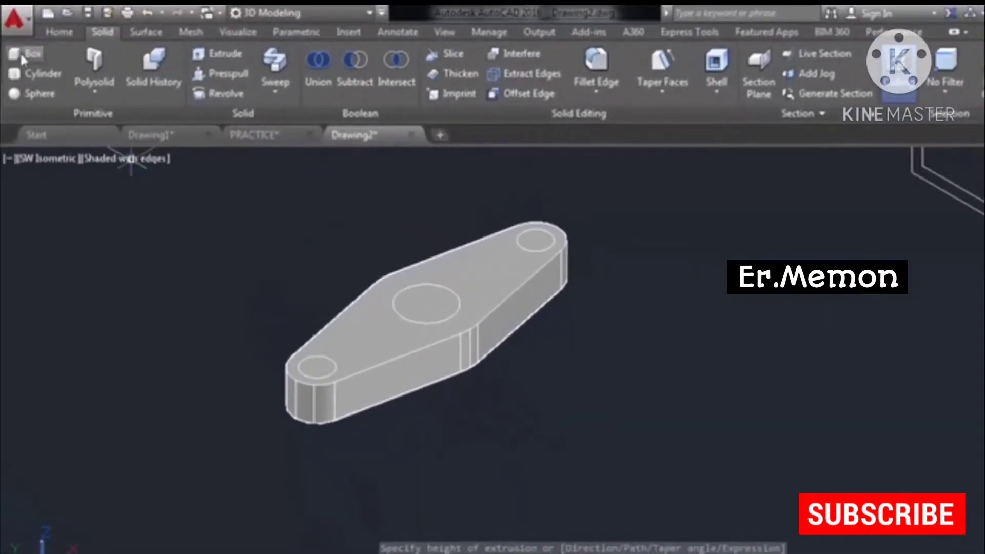
{"action": "left_click", "coordinate": [26, 53]}
{"action": "left_click", "coordinate": [647, 418]}
{"action": "left_click", "coordinate": [873, 487]}
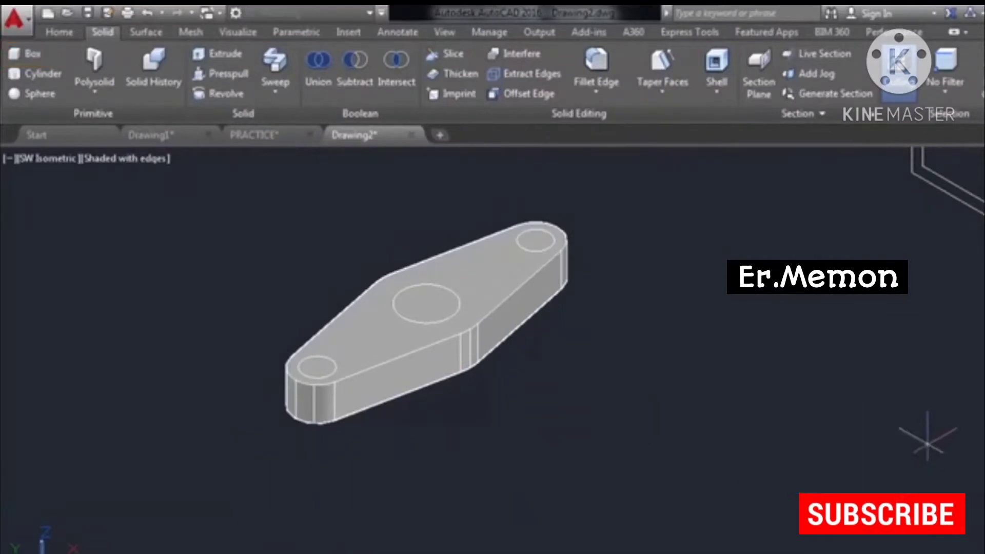
{"action": "left_click", "coordinate": [872, 359]}
- Using the 2D Wireframe visual style, build a smaller box on a corner of the large box's top face, and restore Shaded with edges
{"action": "left_click", "coordinate": [26, 53]}
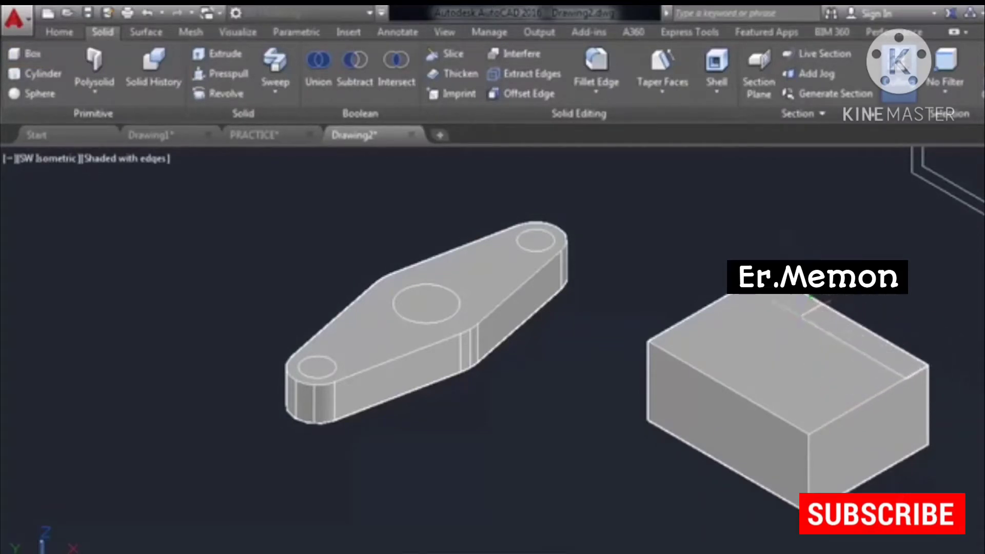
{"action": "left_click", "coordinate": [41, 73]}
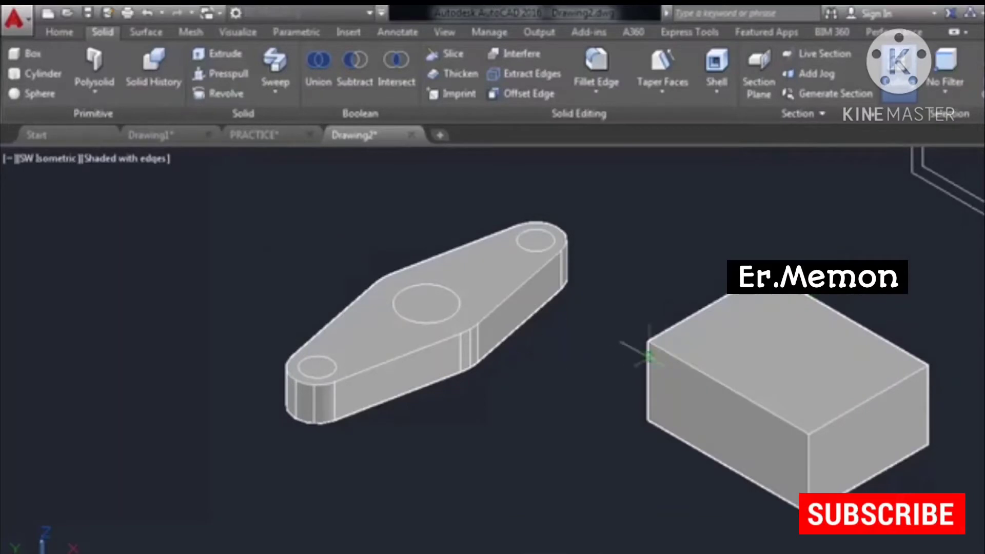
{"action": "left_click", "coordinate": [107, 162]}
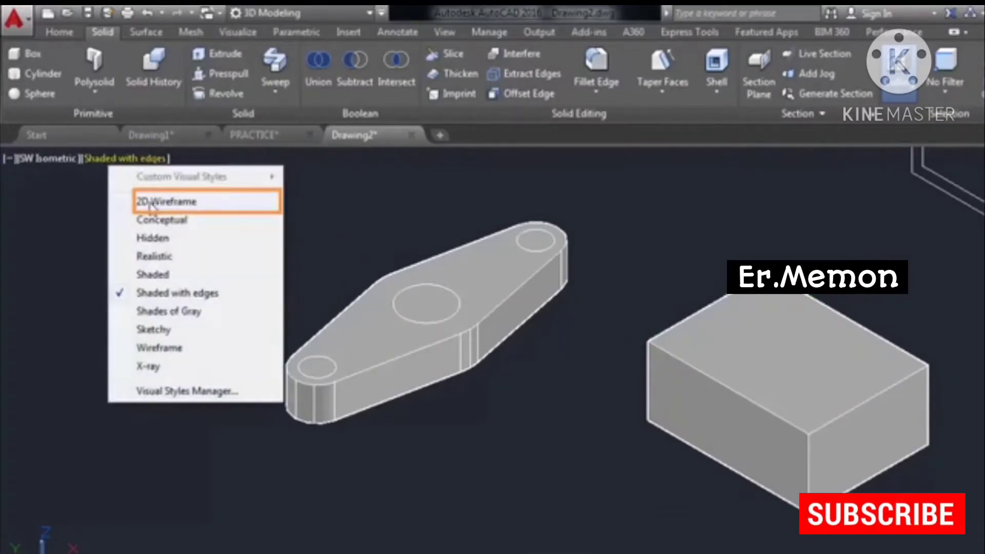
{"action": "left_click", "coordinate": [144, 198]}
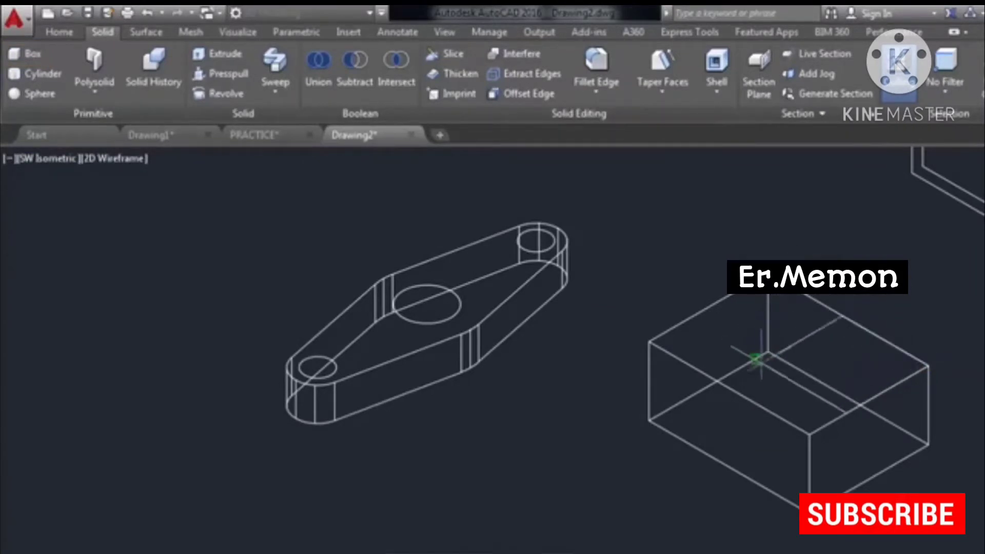
{"action": "left_click", "coordinate": [782, 385]}
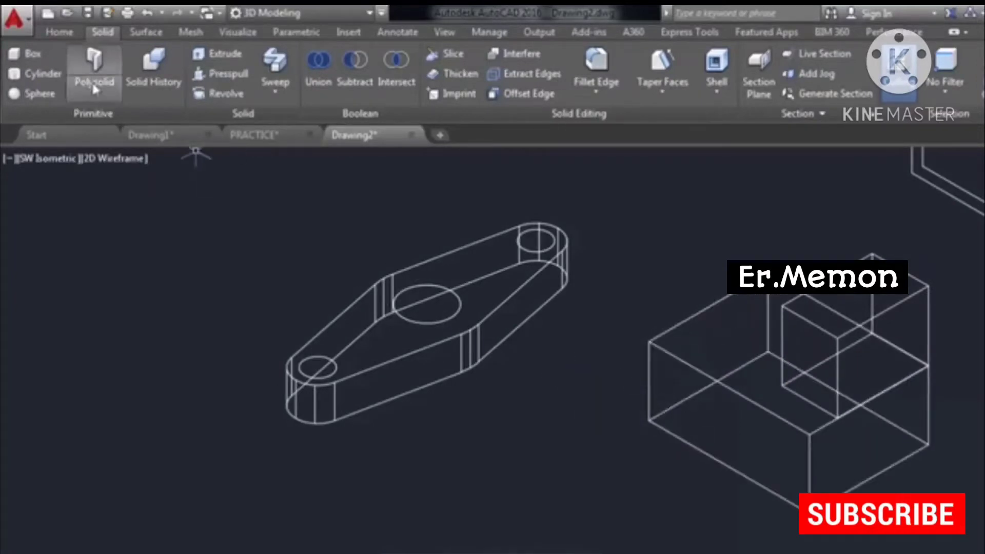
{"action": "left_click", "coordinate": [110, 160]}
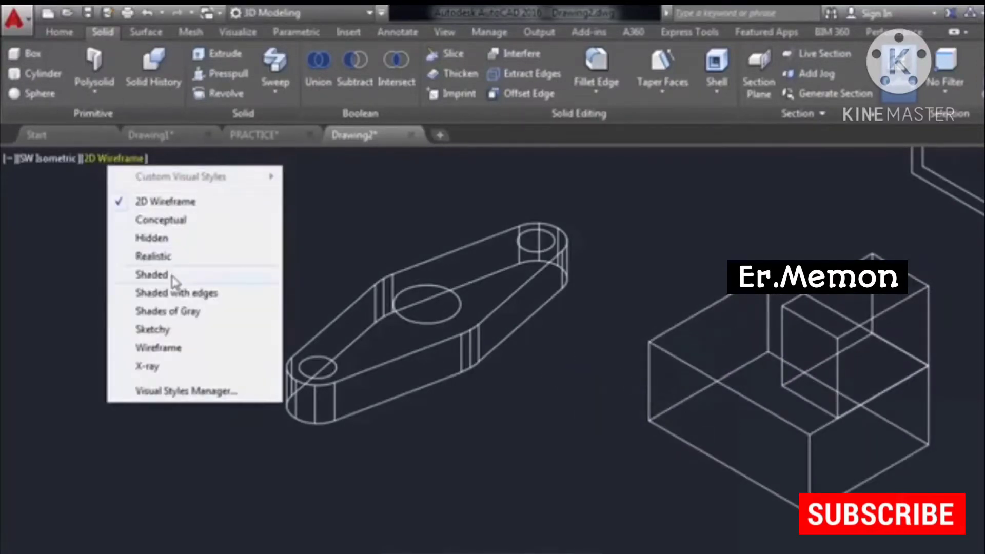
{"action": "left_click", "coordinate": [179, 297]}
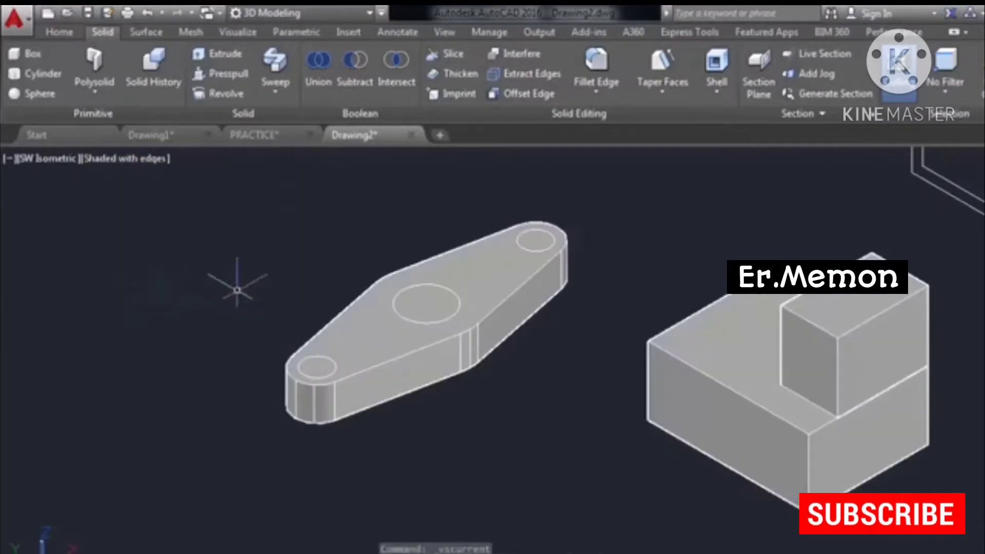
- Select the large and small boxes individually to check whether they are separate solids
{"action": "left_click", "coordinate": [759, 431]}
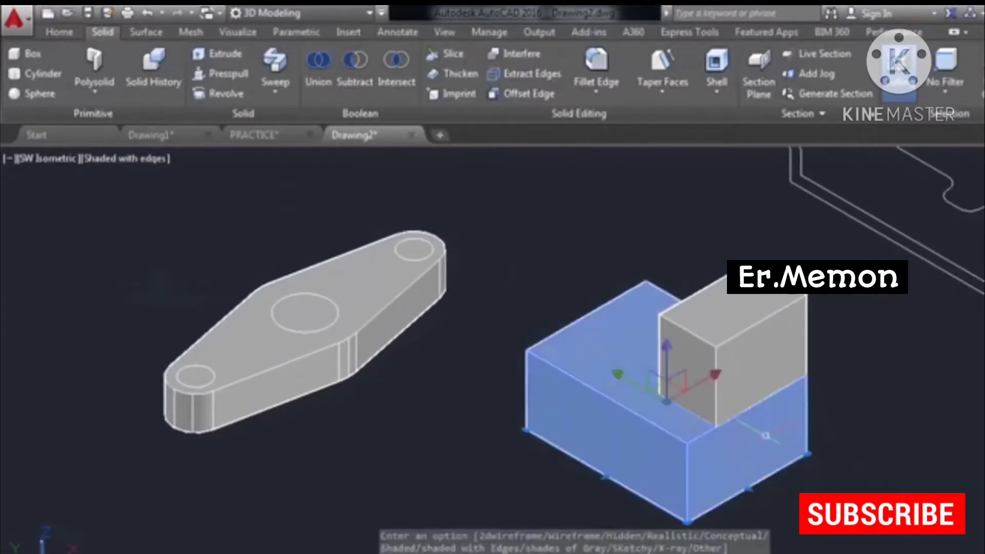
{"action": "left_click", "coordinate": [853, 344]}
{"action": "key", "text": "Escape"}
{"action": "key", "text": "Escape"}
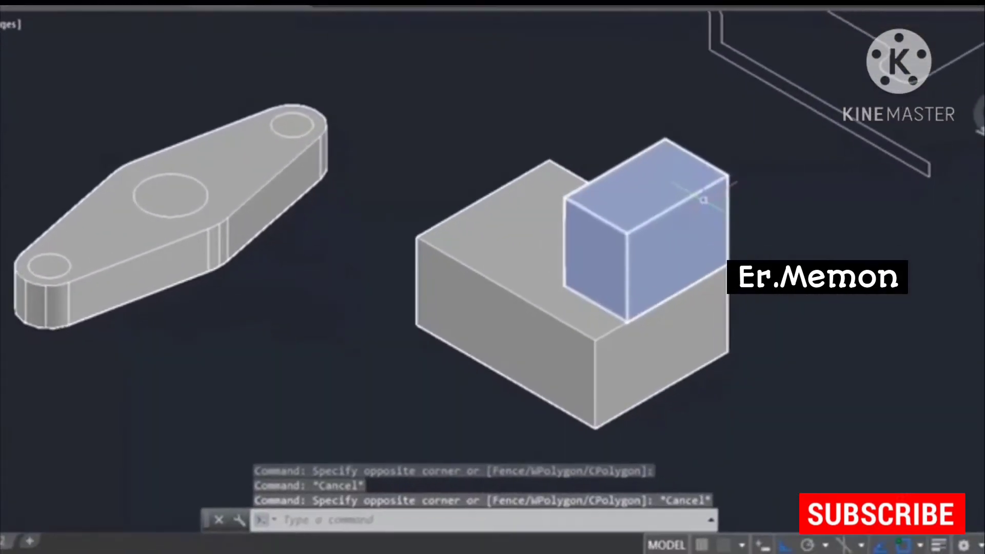
{"action": "left_click", "coordinate": [704, 200]}
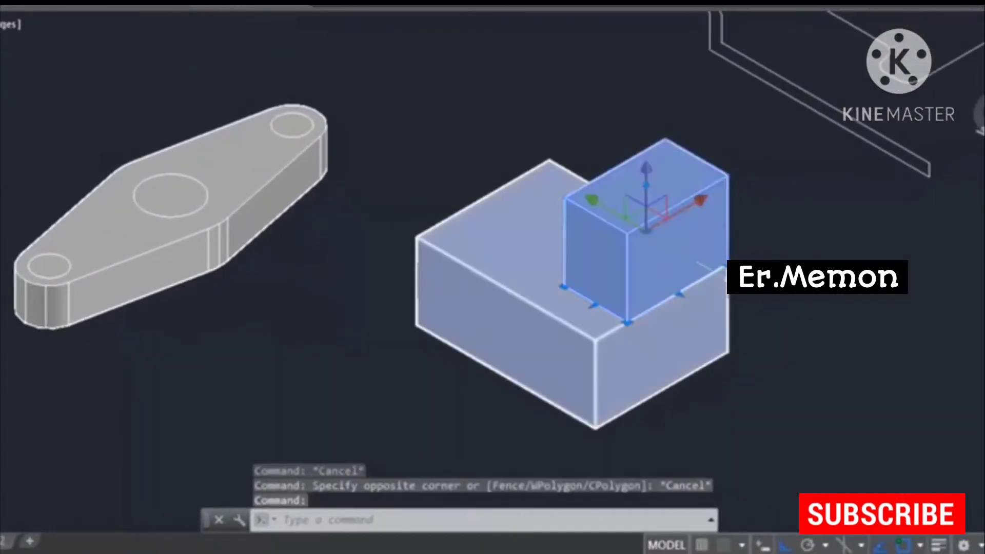
{"action": "key", "text": "Escape"}
{"action": "key", "text": "Escape"}
{"action": "left_click", "coordinate": [536, 226]}
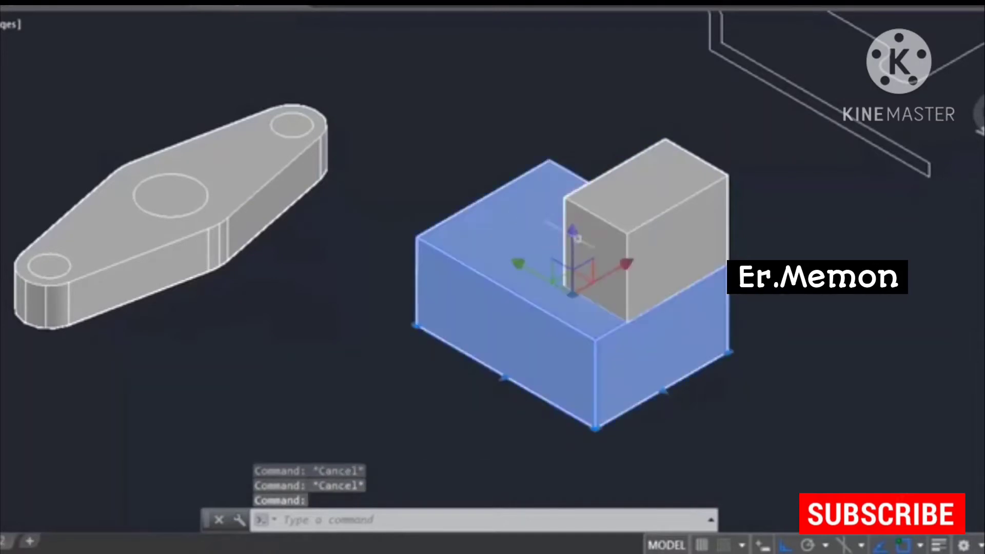
{"action": "key", "text": "Escape"}
{"action": "left_click", "coordinate": [641, 190]}
{"action": "key", "text": "Escape"}
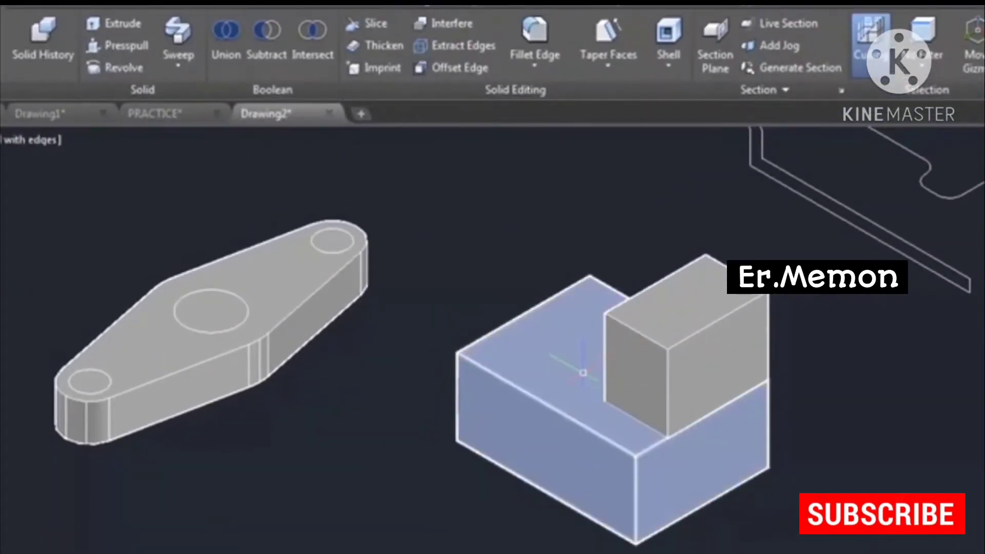
- Union the large box and the small box on top of it into one solid
{"action": "left_click", "coordinate": [230, 47]}
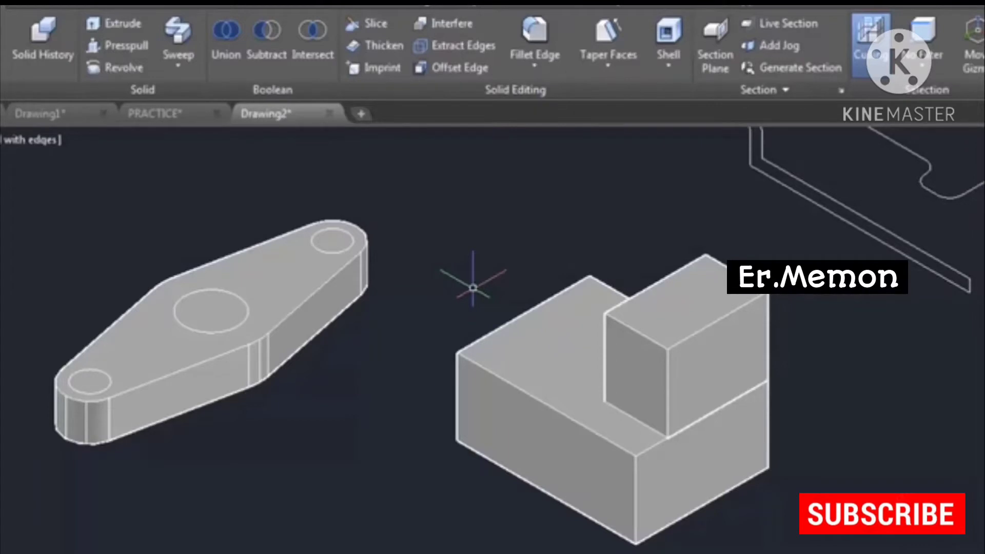
{"action": "left_click", "coordinate": [231, 37]}
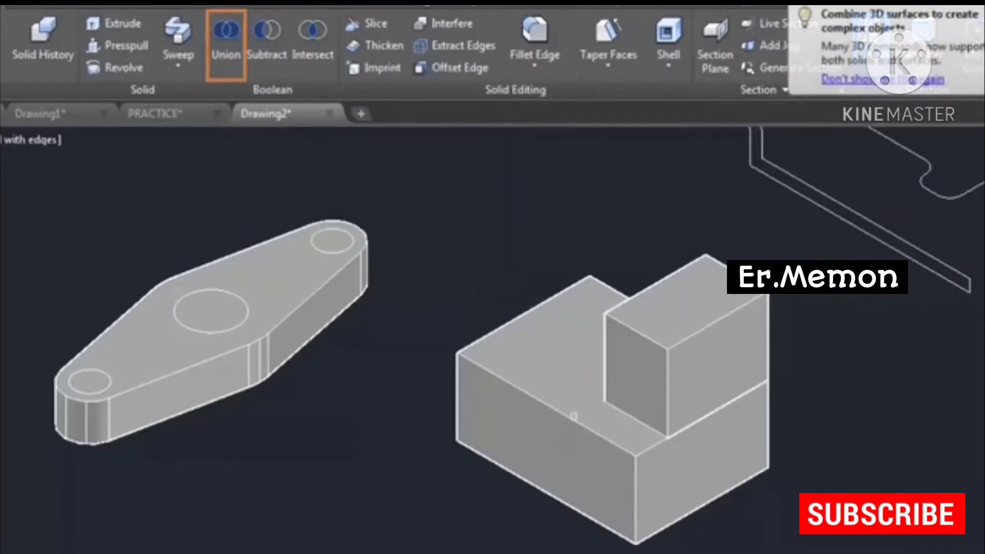
{"action": "left_click", "coordinate": [576, 383]}
{"action": "left_click", "coordinate": [680, 367]}
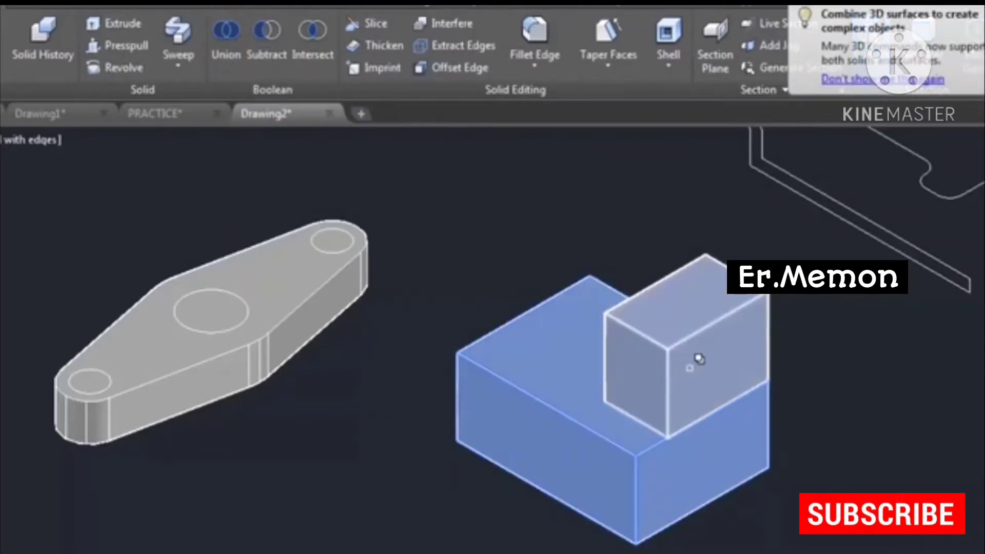
{"action": "left_click", "coordinate": [695, 432]}
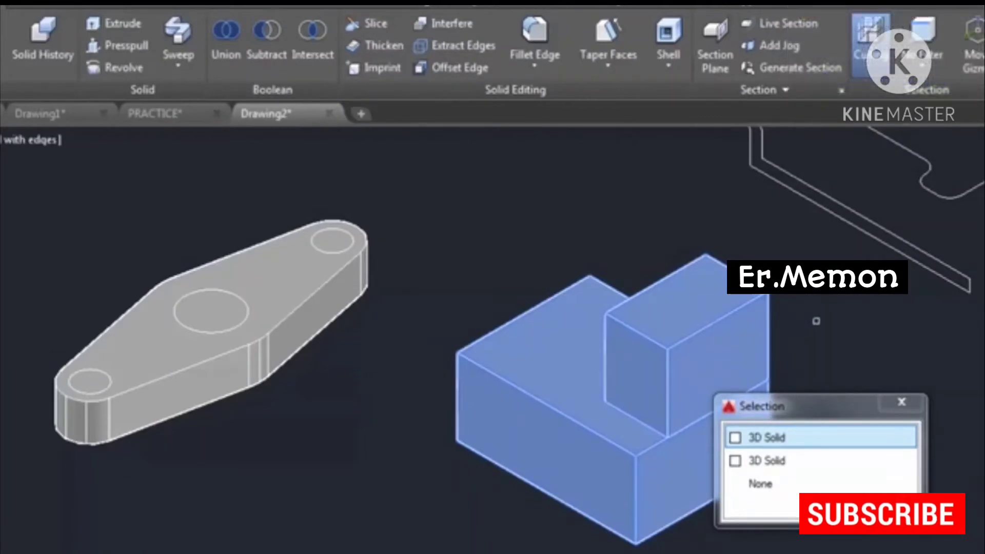
{"action": "key", "text": "Escape"}
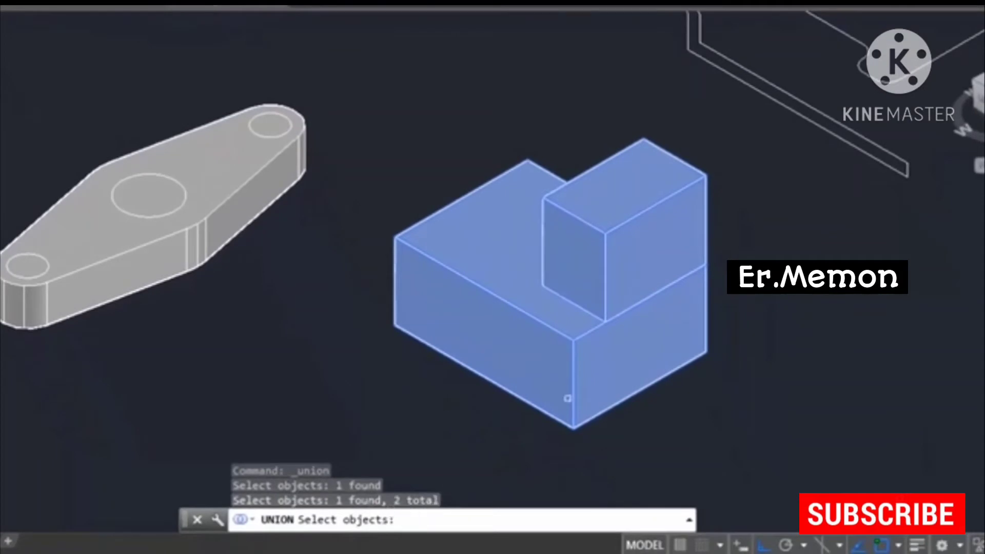
{"action": "key", "text": "Return"}
- Select the stepped block to check whether both boxes now behave as a single solid
{"action": "left_click", "coordinate": [627, 346]}
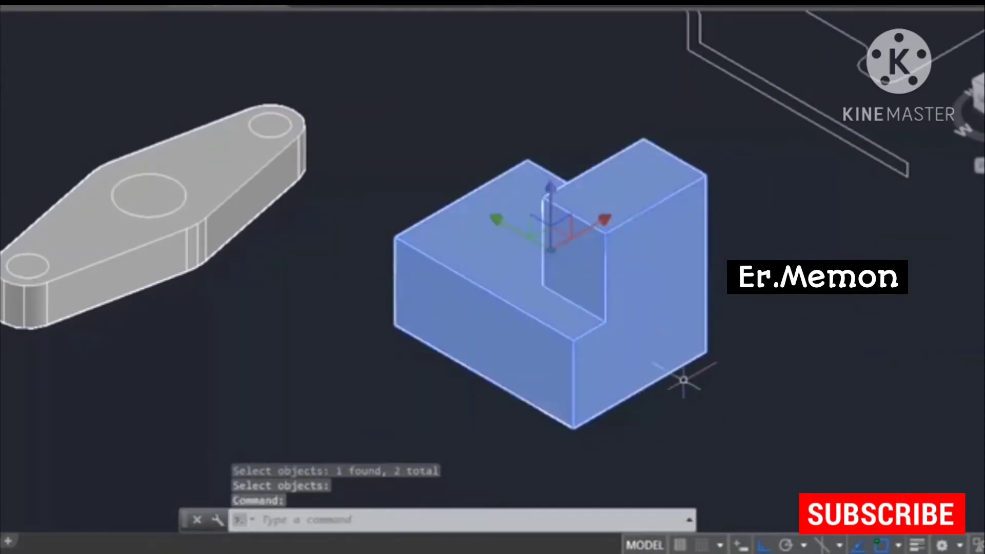
{"action": "key", "text": "Escape"}
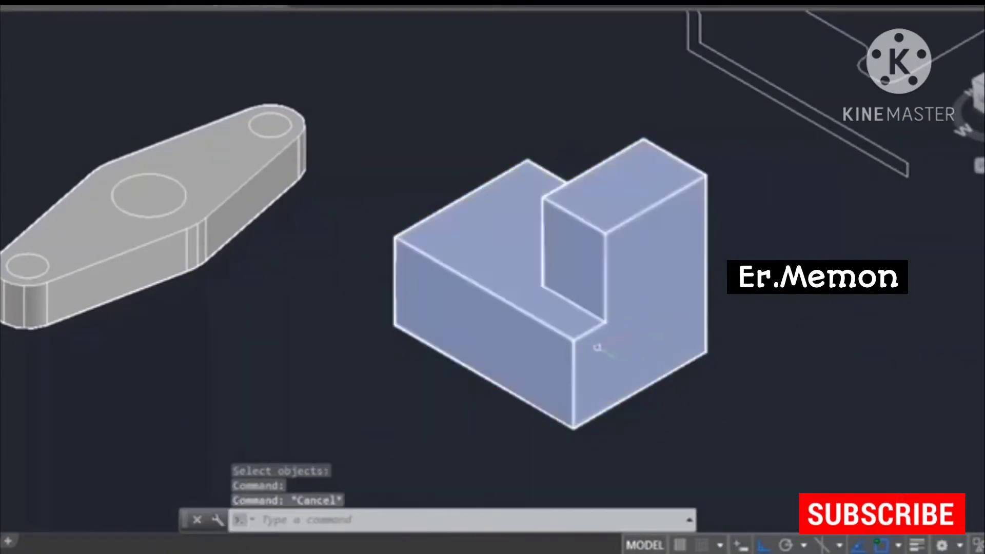
{"action": "left_click", "coordinate": [635, 323]}
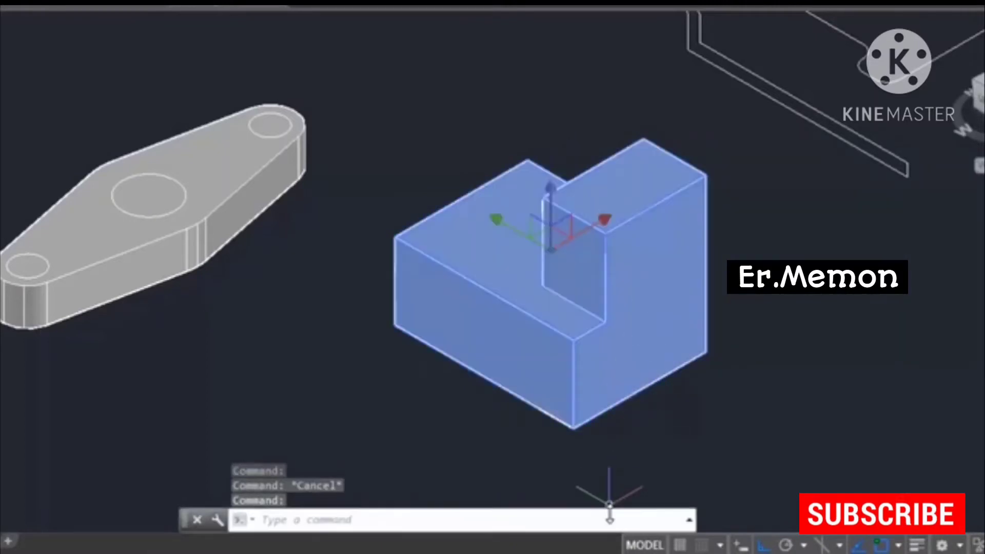
{"action": "key", "text": "Escape"}
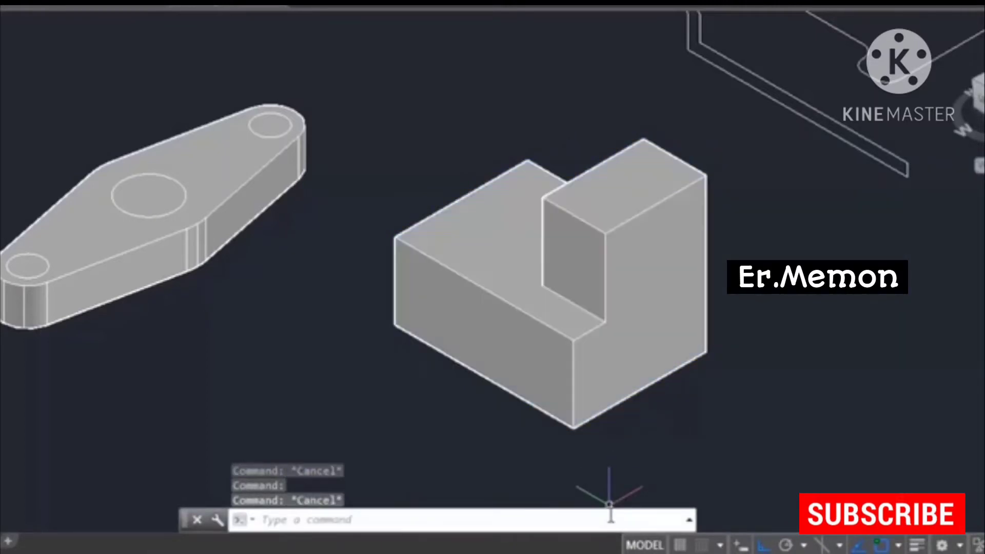
- Extrude the large central circle on the plate upward to a height of 20
{"action": "left_click", "coordinate": [232, 168]}
{"action": "middle_click_drag", "start_coordinate": [231, 279], "coordinate": [391, 299]}
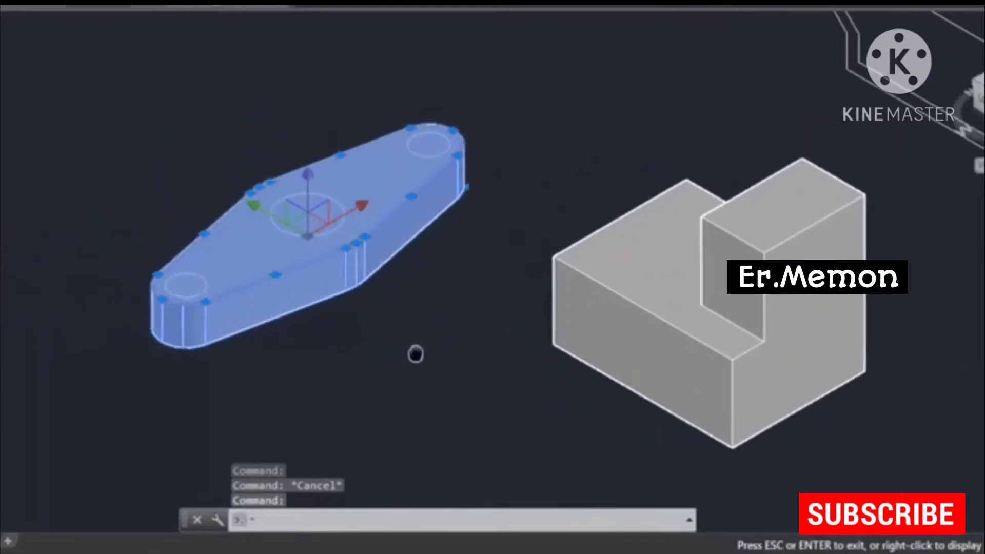
{"action": "key", "text": "Escape"}
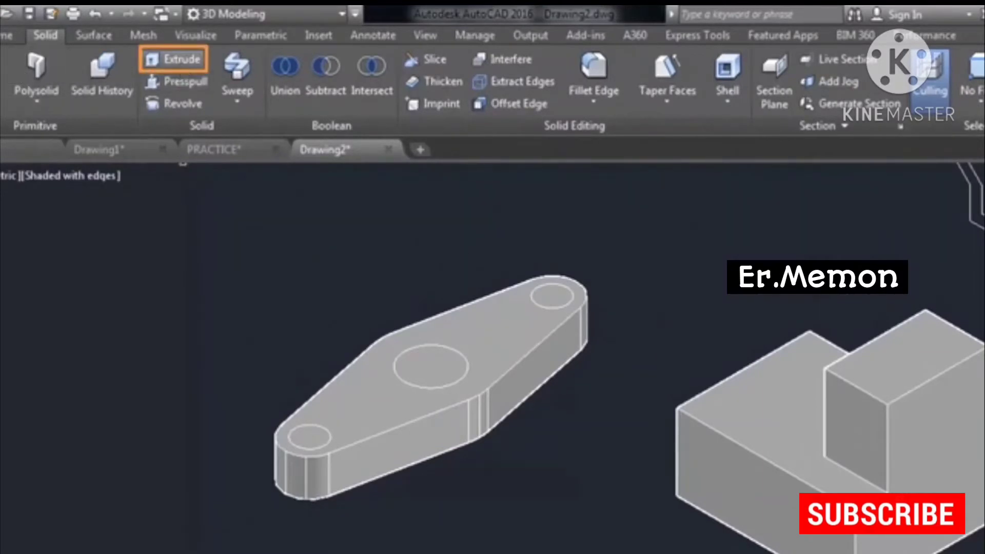
{"action": "left_click", "coordinate": [443, 385]}
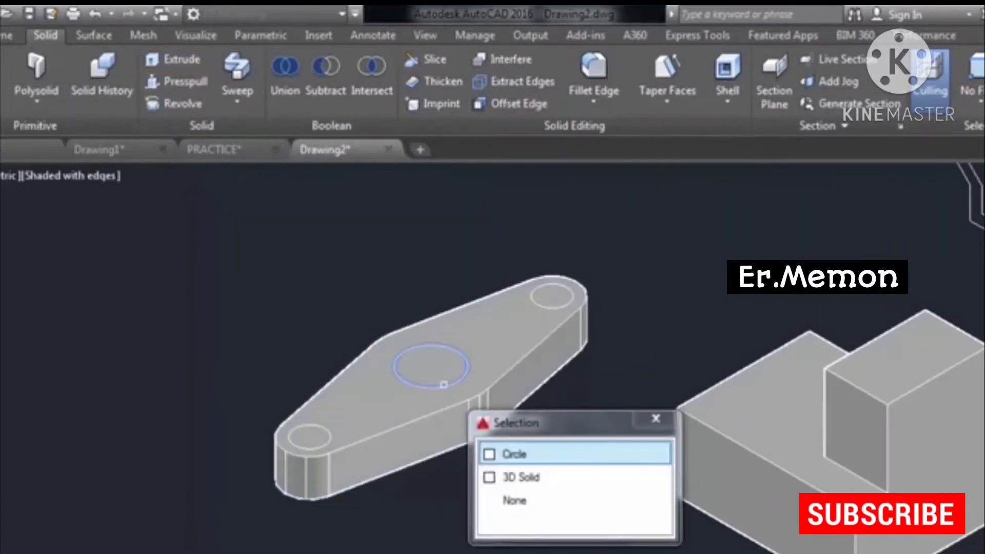
{"action": "key", "text": "Return"}
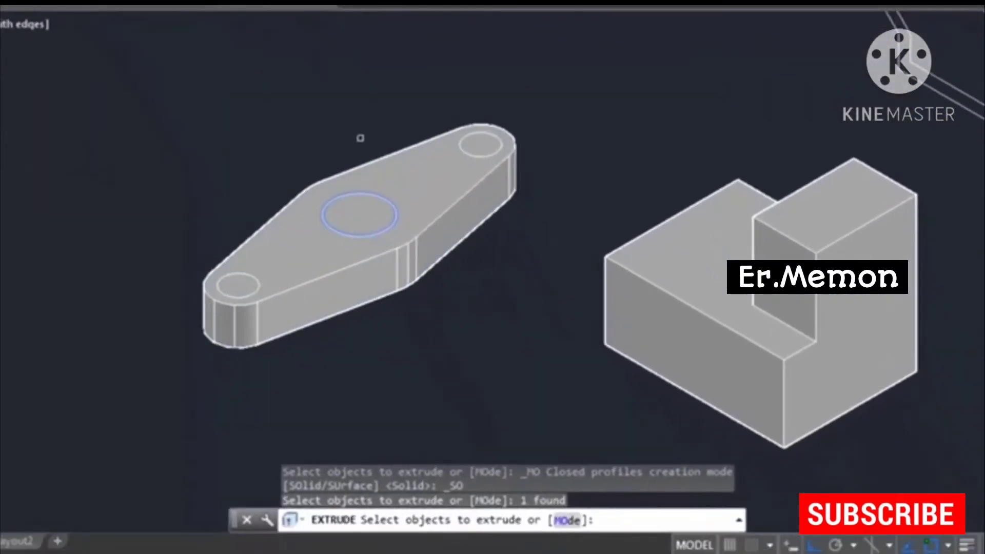
{"action": "key", "text": "Return"}
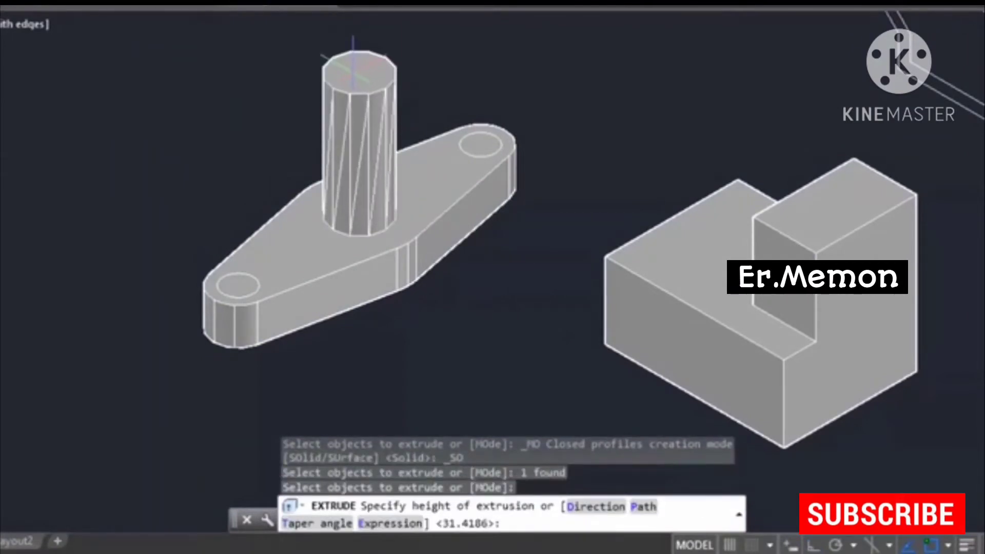
{"action": "type", "text": "20"}
{"action": "key", "text": "Return"}
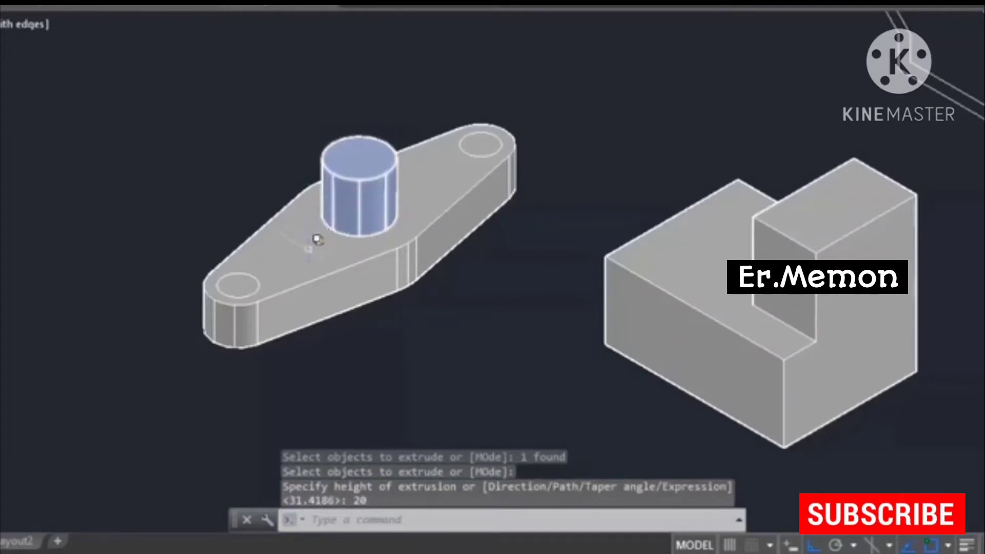
- Select the plate and the central cylinder to check whether they are separate solids
{"action": "left_click", "coordinate": [307, 250]}
{"action": "left_click", "coordinate": [362, 210]}
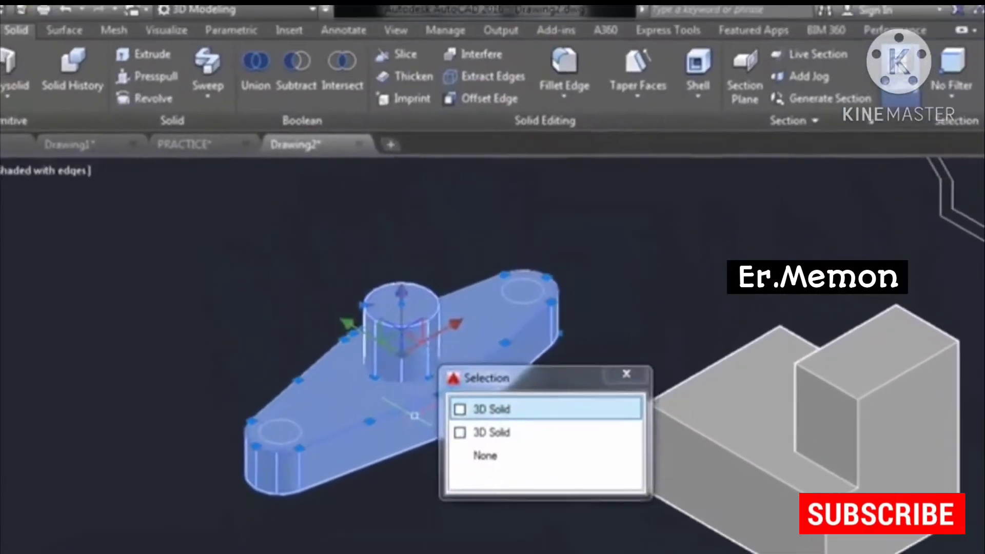
{"action": "key", "text": "Escape"}
{"action": "key", "text": "Escape"}
{"action": "left_click", "coordinate": [507, 325]}
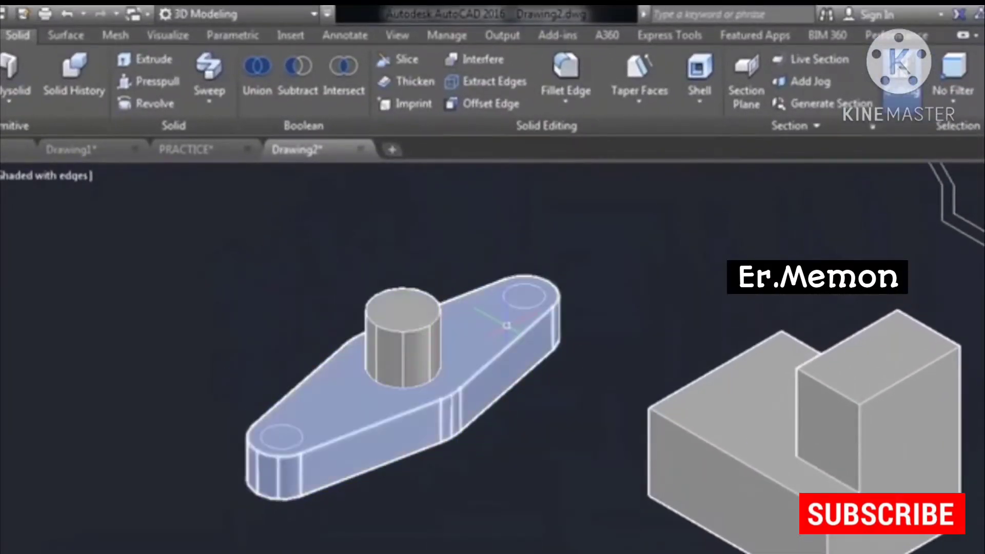
{"action": "key", "text": "Escape"}
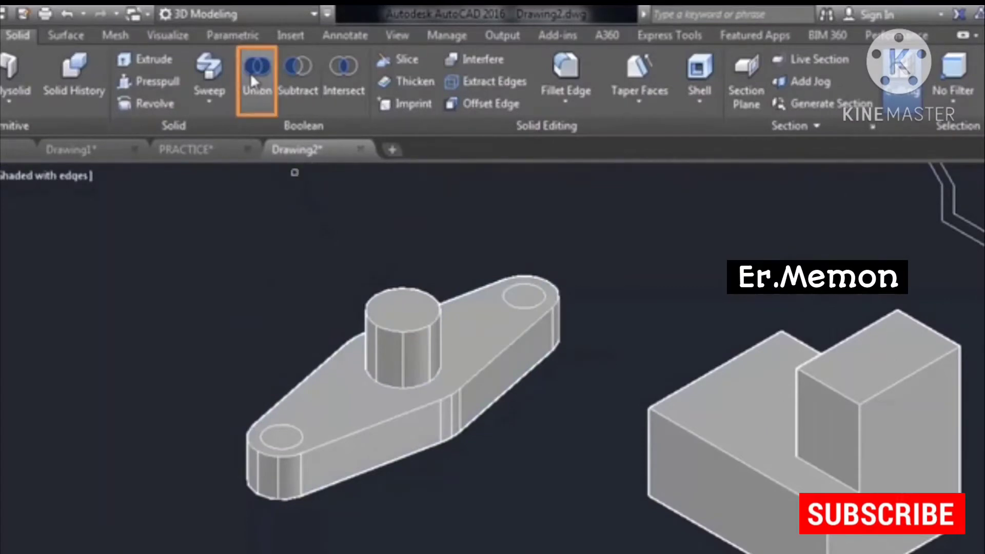
- Try to union the plate with the central cylinder
{"action": "left_click", "coordinate": [250, 73]}
{"action": "left_click", "coordinate": [345, 408]}
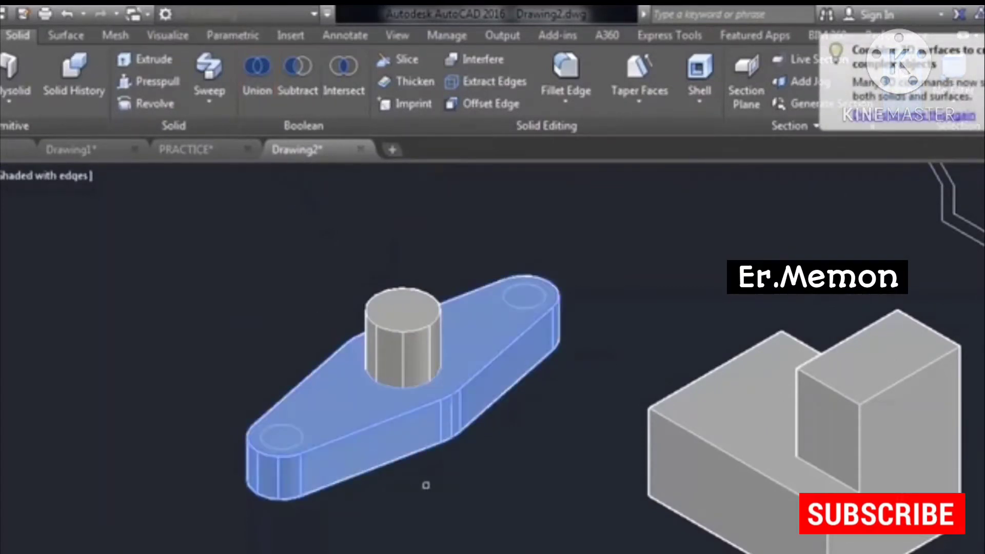
{"action": "left_click", "coordinate": [419, 348]}
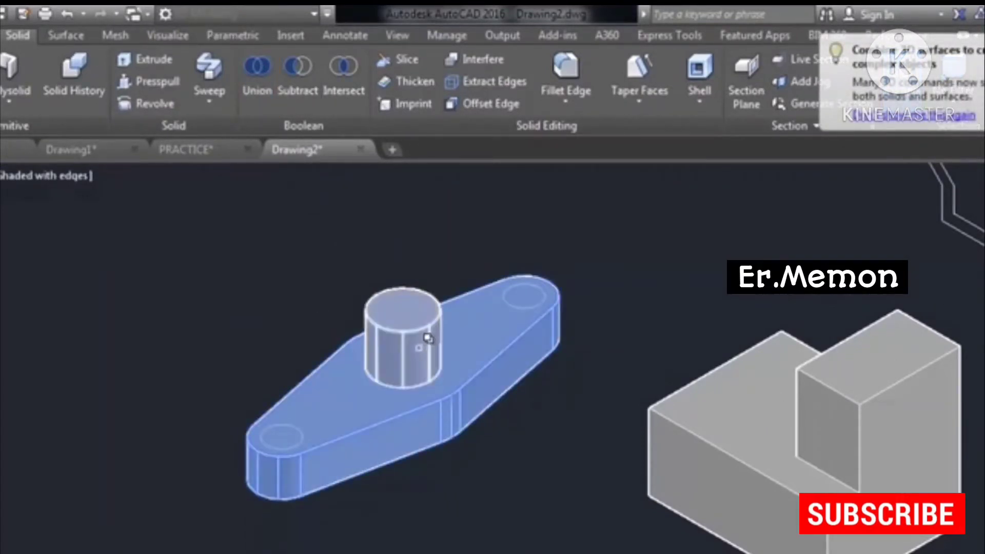
{"action": "left_click", "coordinate": [428, 338]}
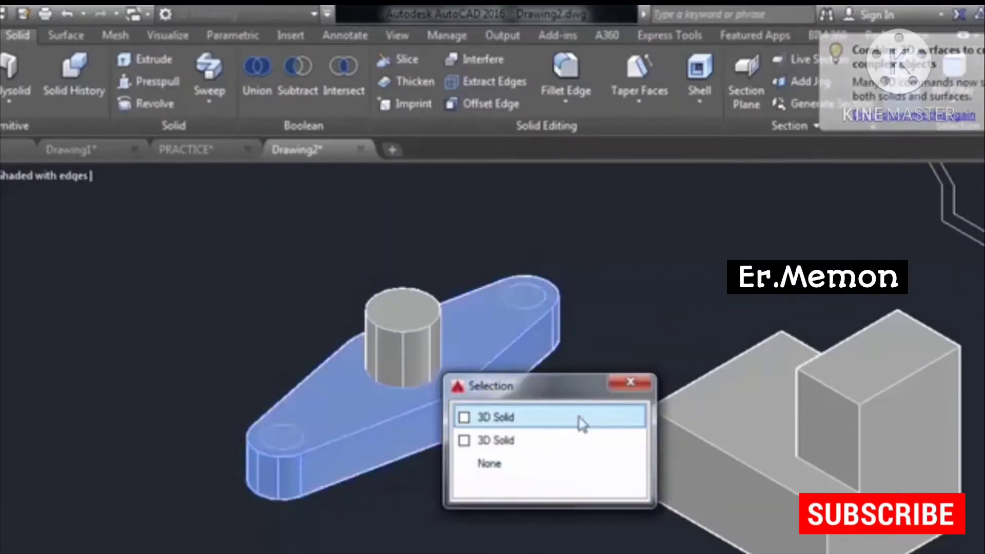
{"action": "left_click", "coordinate": [630, 382]}
{"action": "left_click", "coordinate": [395, 444]}
{"action": "key", "text": "Return"}
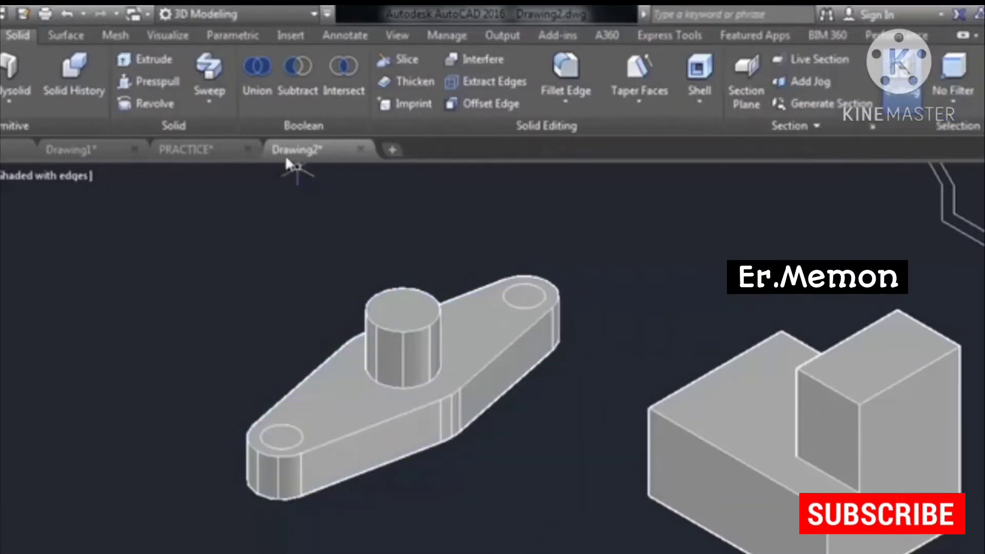
- Select the plate and the cylinder again to check whether they have been combined
{"action": "left_click", "coordinate": [359, 398]}
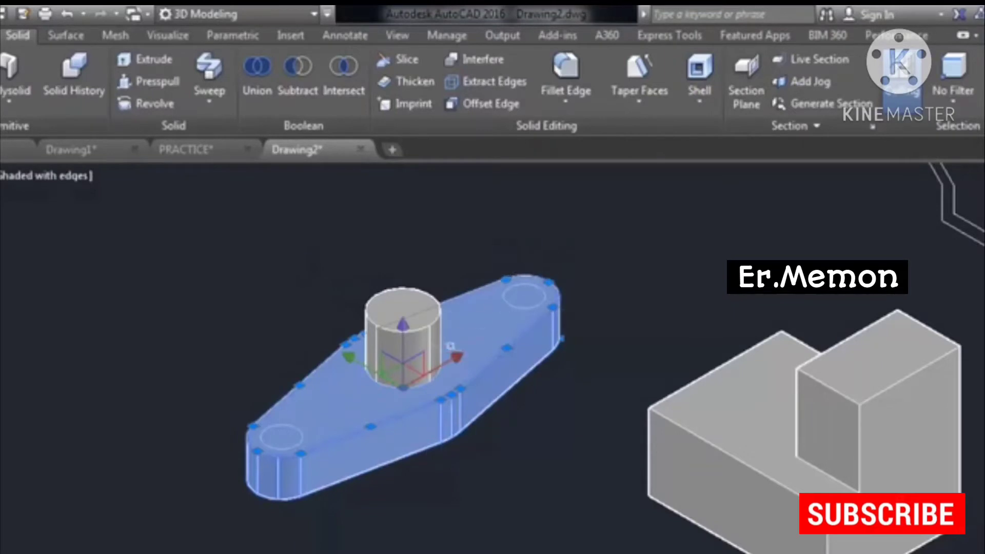
{"action": "key", "text": "Escape"}
{"action": "left_click", "coordinate": [410, 349]}
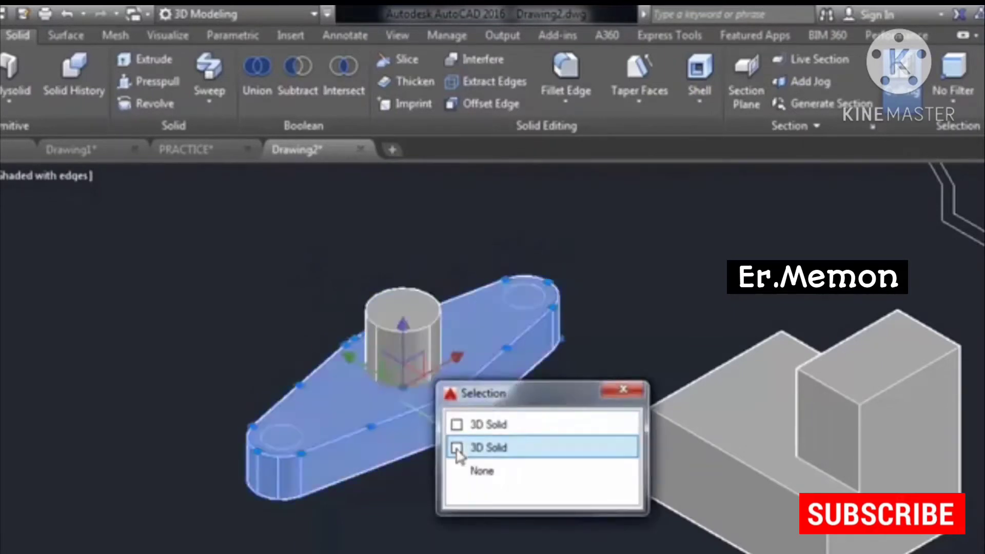
{"action": "key", "text": "Escape"}
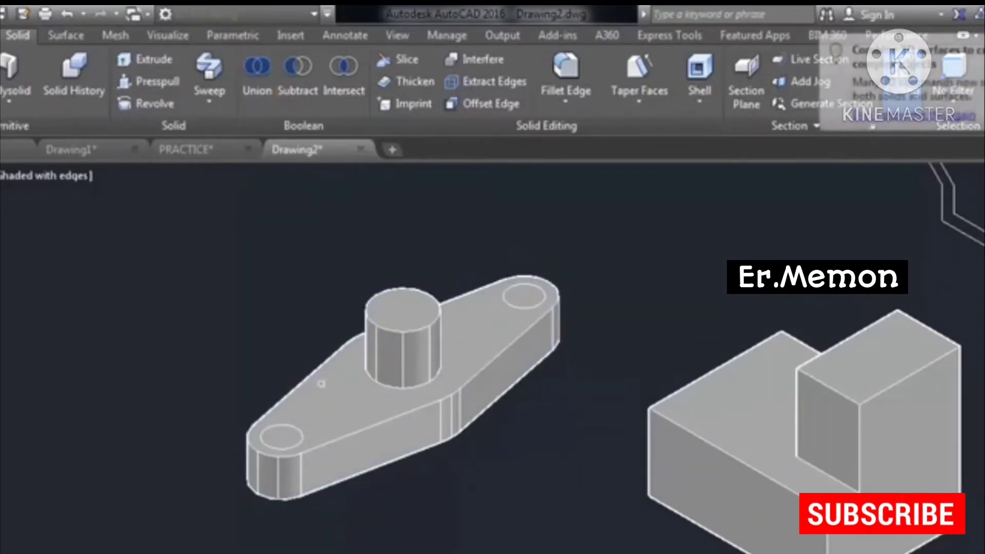
- Union the plate with the central cylinder, and select the result to check that it is one solid
{"action": "left_click", "coordinate": [410, 353]}
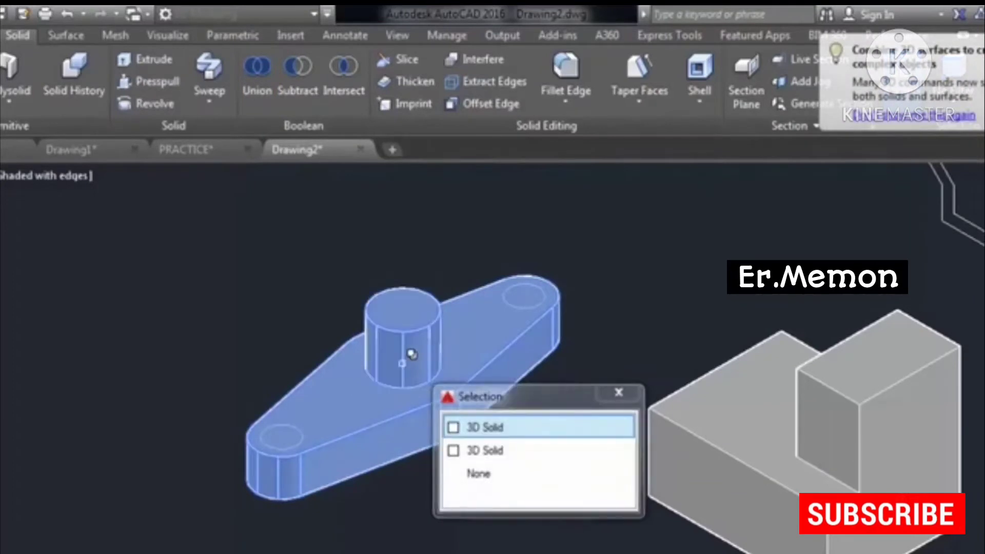
{"action": "key", "text": "Return"}
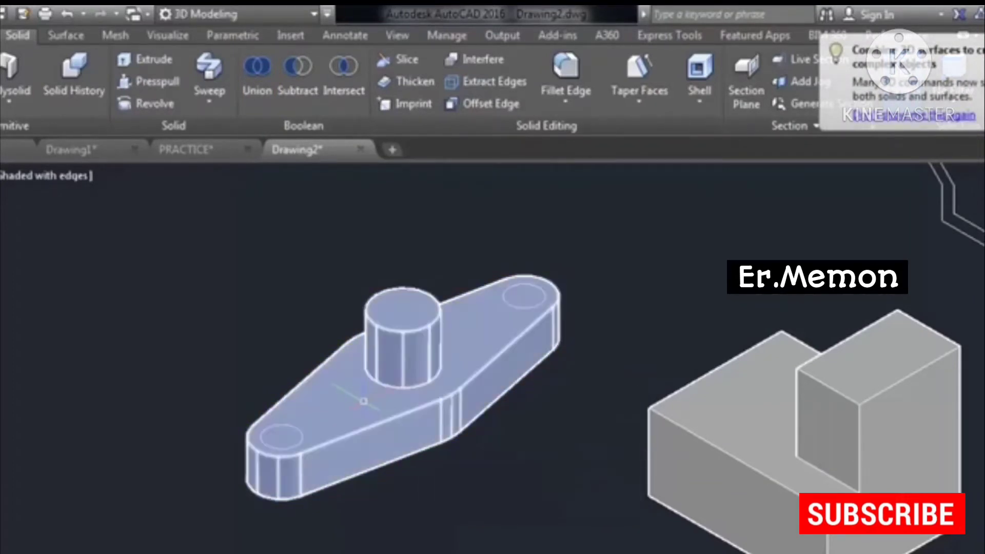
{"action": "left_click", "coordinate": [363, 401]}
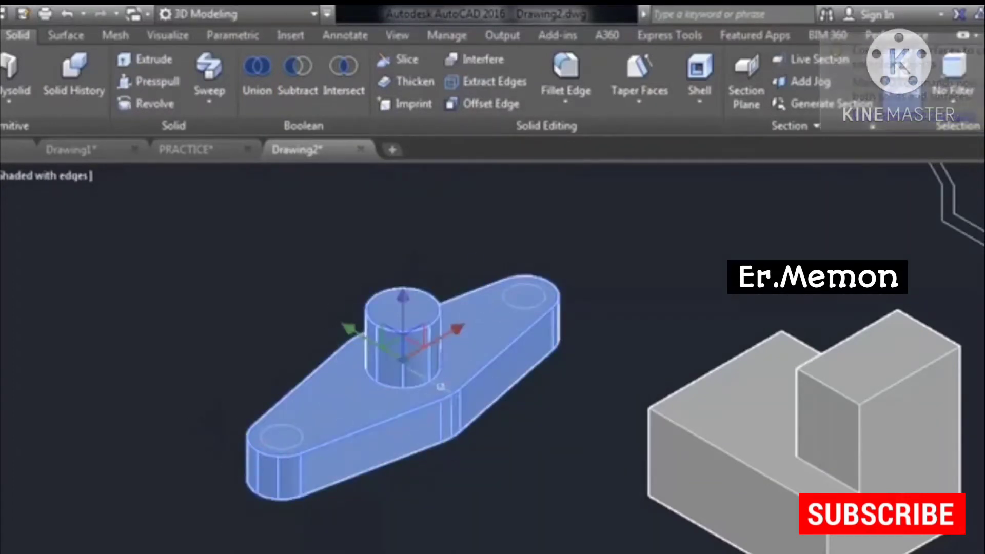
{"action": "key", "text": "Escape"}
{"action": "left_click", "coordinate": [358, 414]}
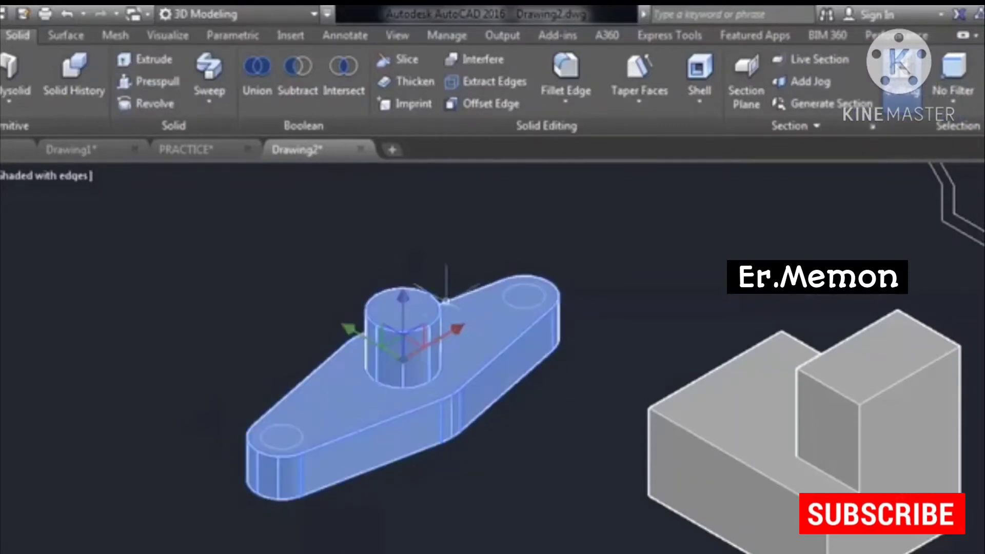
{"action": "key", "text": "Escape"}
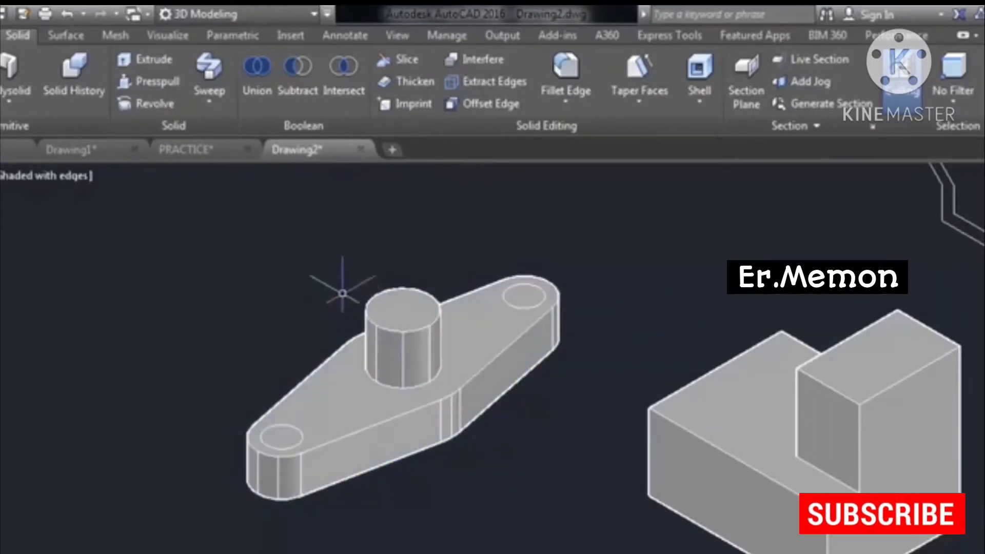
{"action": "left_click", "coordinate": [294, 78]}
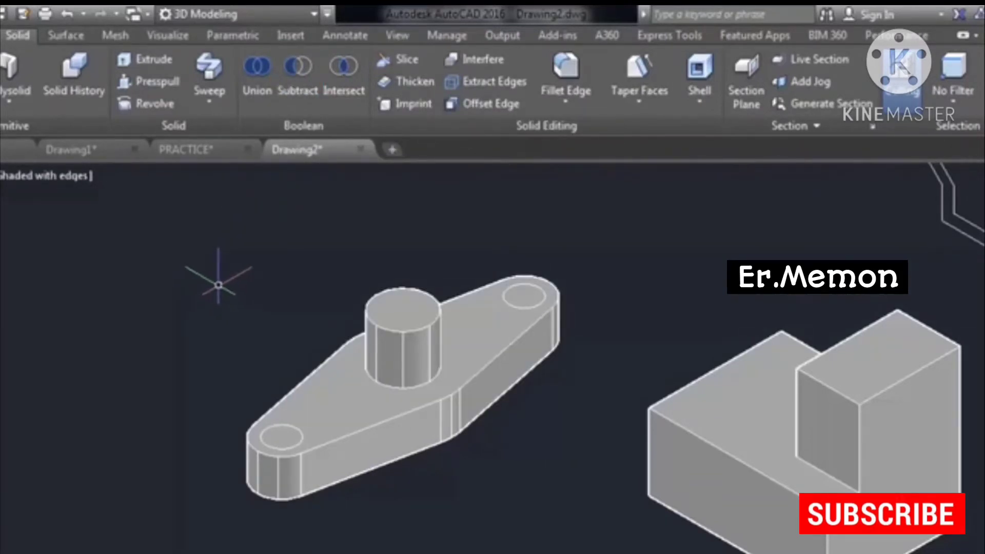
{"action": "left_click", "coordinate": [295, 82]}
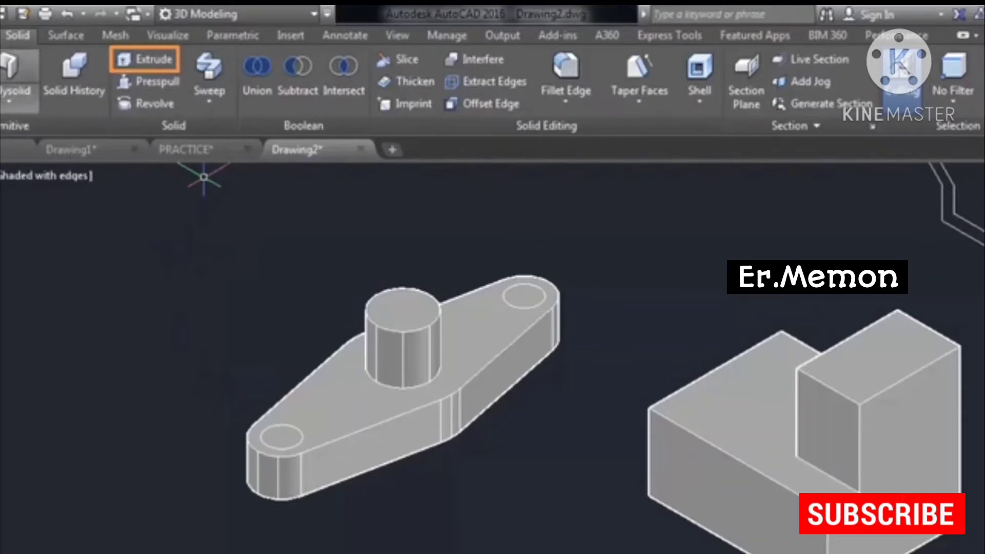
{"action": "left_click", "coordinate": [293, 431]}
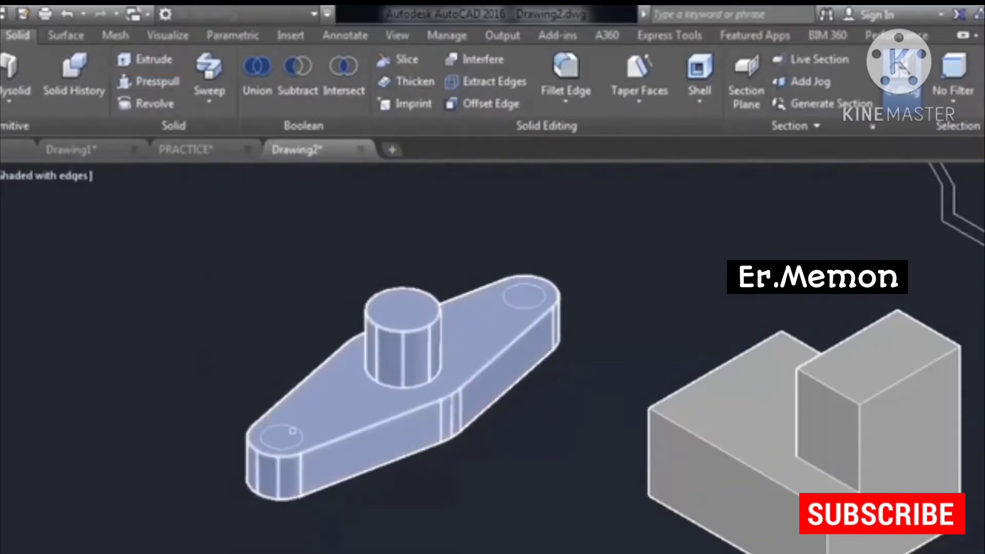
{"action": "left_click", "coordinate": [305, 418]}
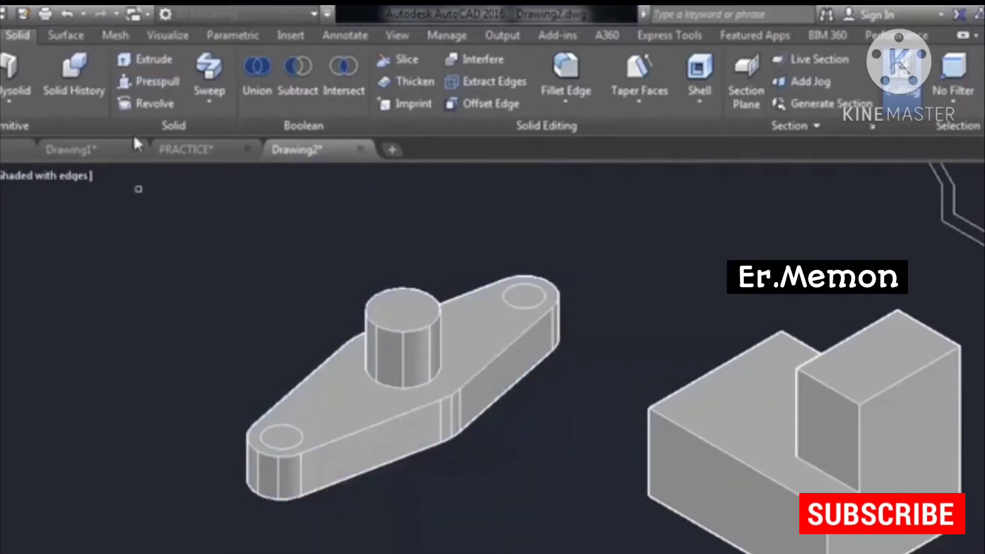
{"action": "left_click", "coordinate": [145, 61]}
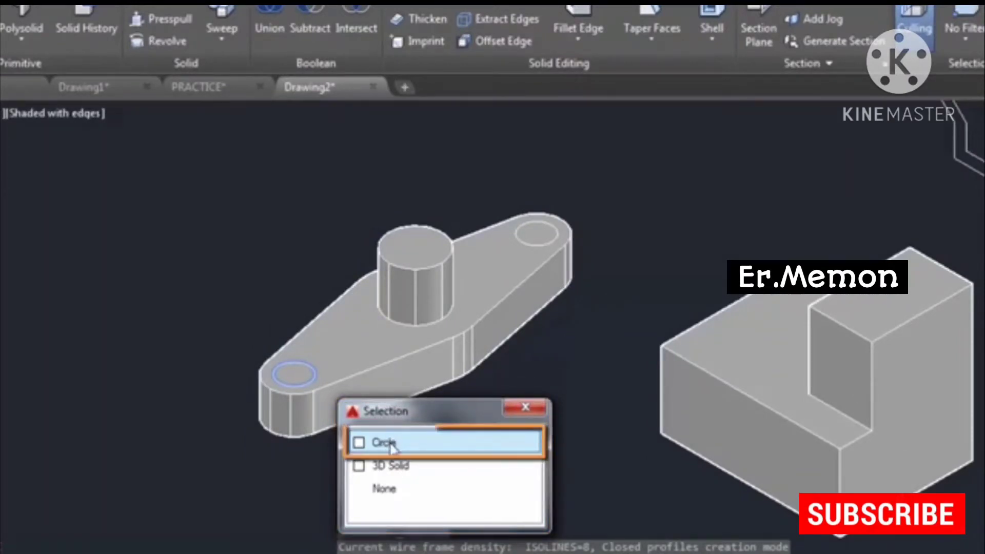
{"action": "left_click", "coordinate": [390, 444]}
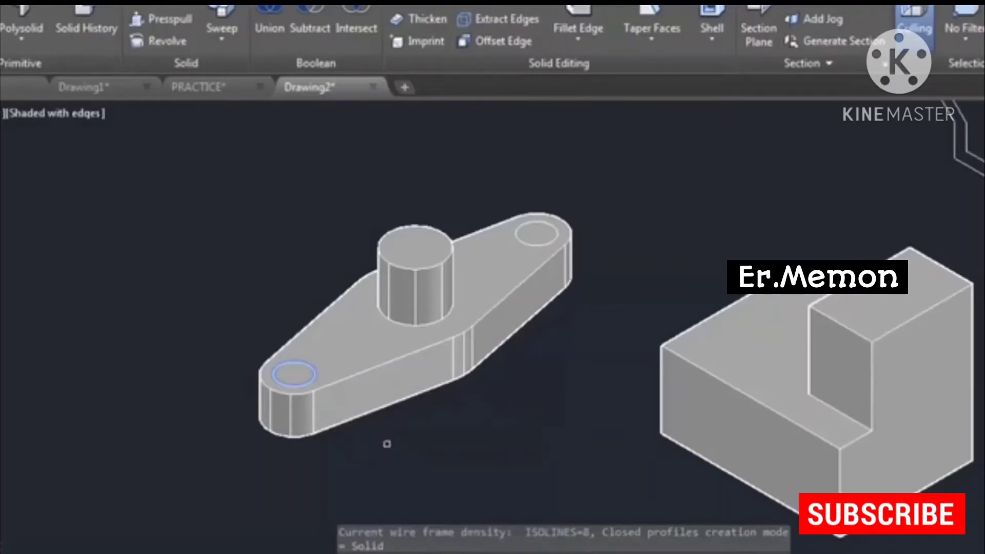
{"action": "key", "text": "Return"}
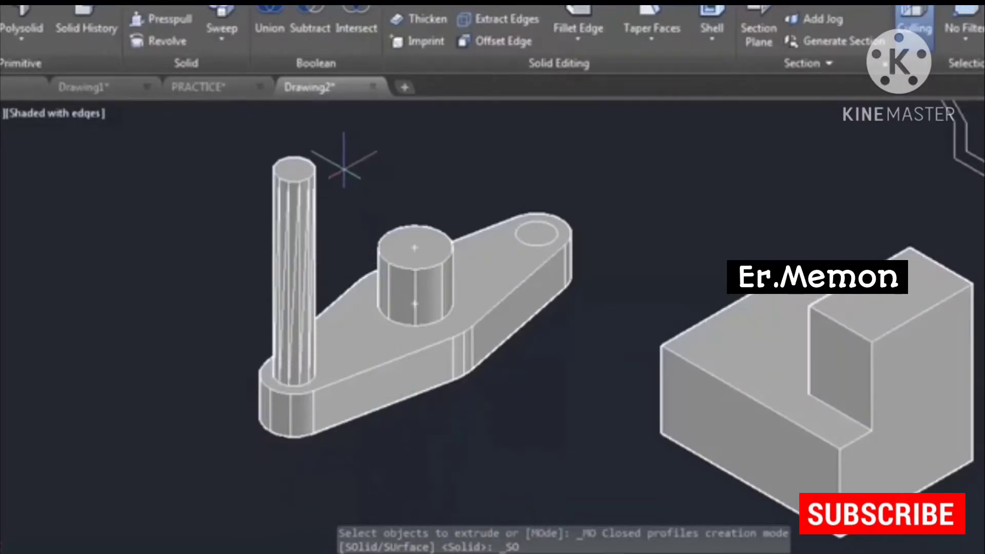
{"action": "key", "text": "Escape"}
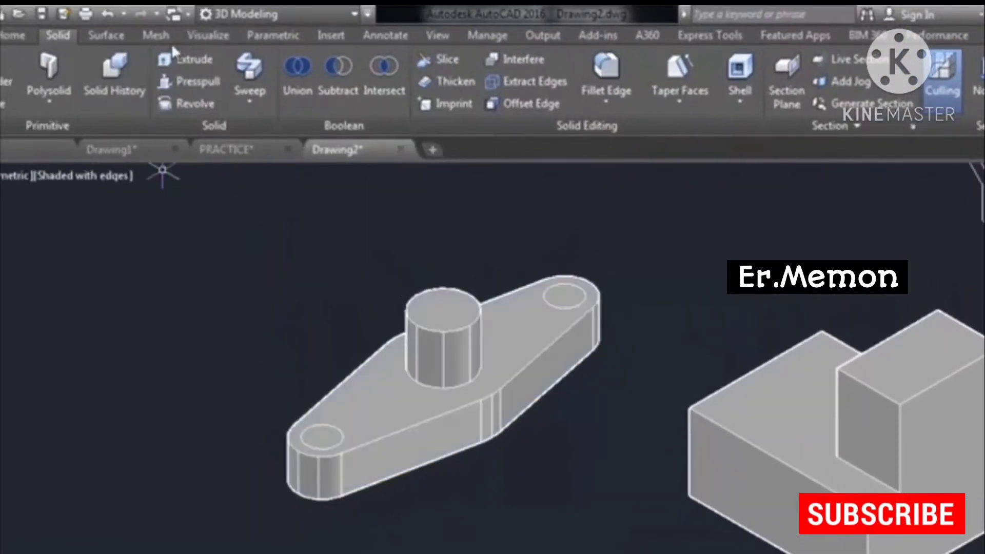
- Extrude the two small circles at the plate's ends by -20 so the cylinders pass down through the plate
{"action": "left_click", "coordinate": [184, 61]}
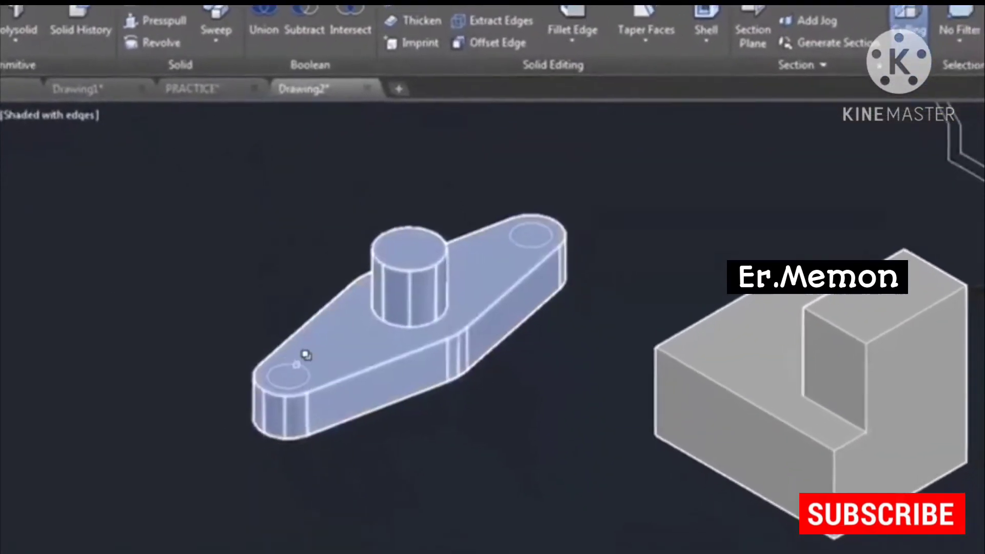
{"action": "left_click", "coordinate": [296, 339]}
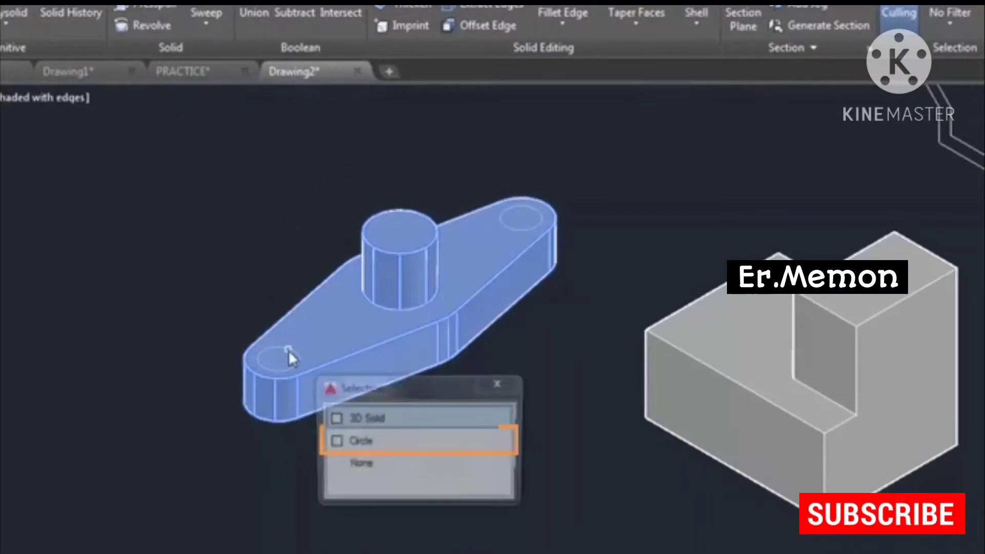
{"action": "left_click", "coordinate": [359, 440]}
{"action": "left_click", "coordinate": [521, 235]}
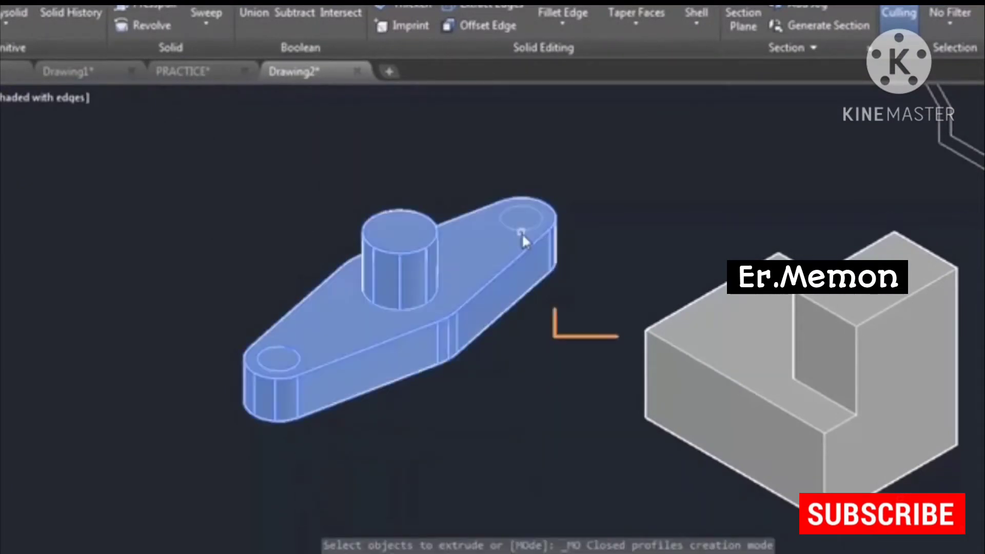
{"action": "left_click", "coordinate": [585, 324]}
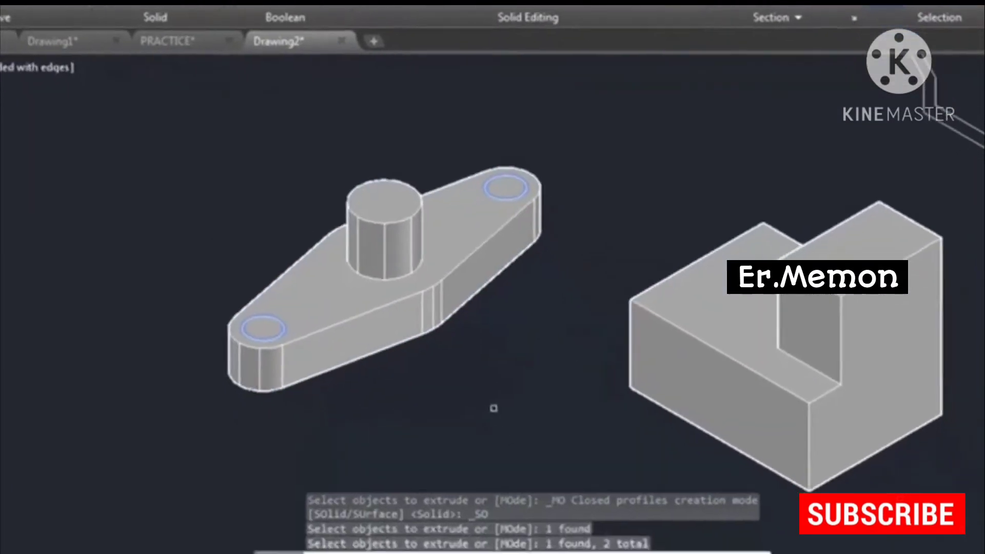
{"action": "key", "text": "Return"}
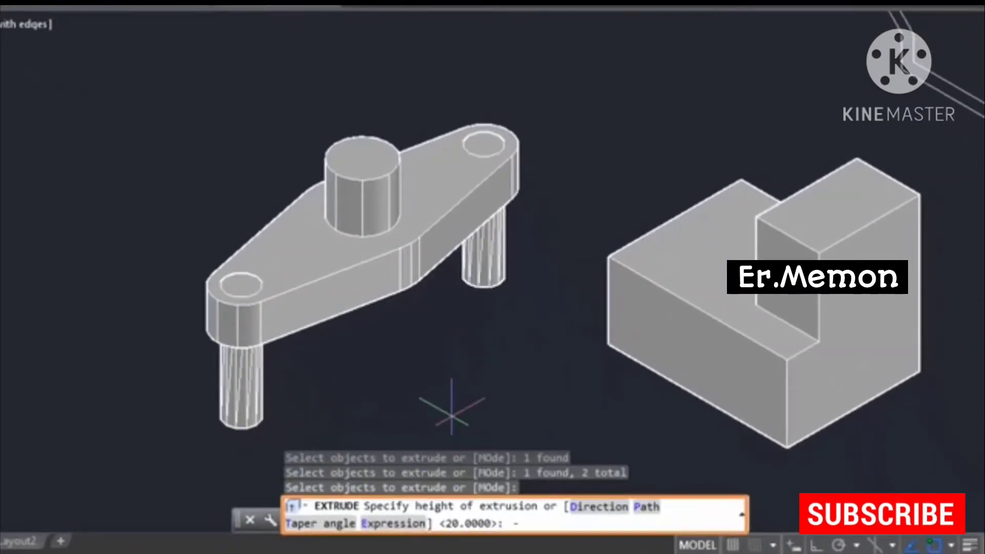
{"action": "type", "text": "-20"}
{"action": "key", "text": "Return"}
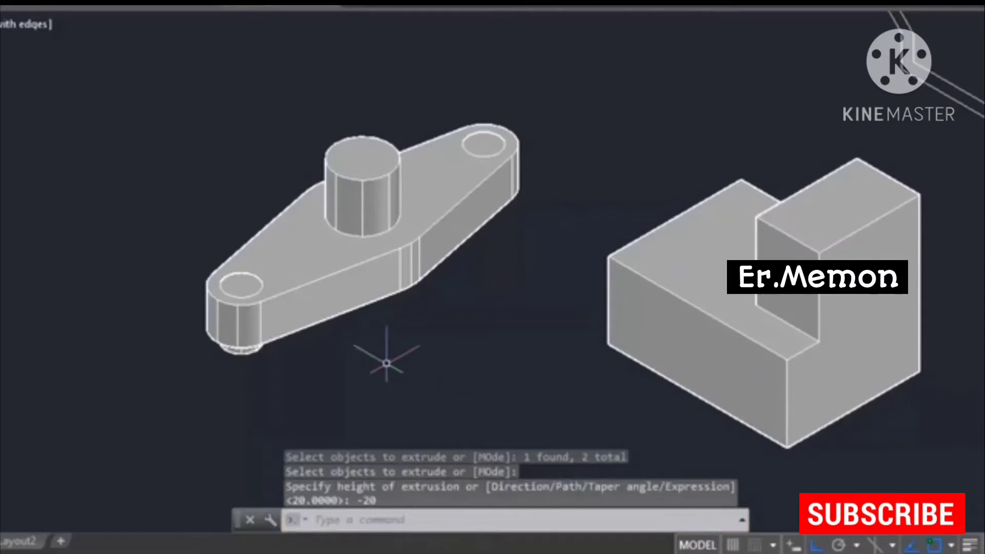
- Turn selection cycling off and back on
{"action": "scroll", "coordinate": [263, 324], "scroll_direction": "up", "scroll_amount": 3}
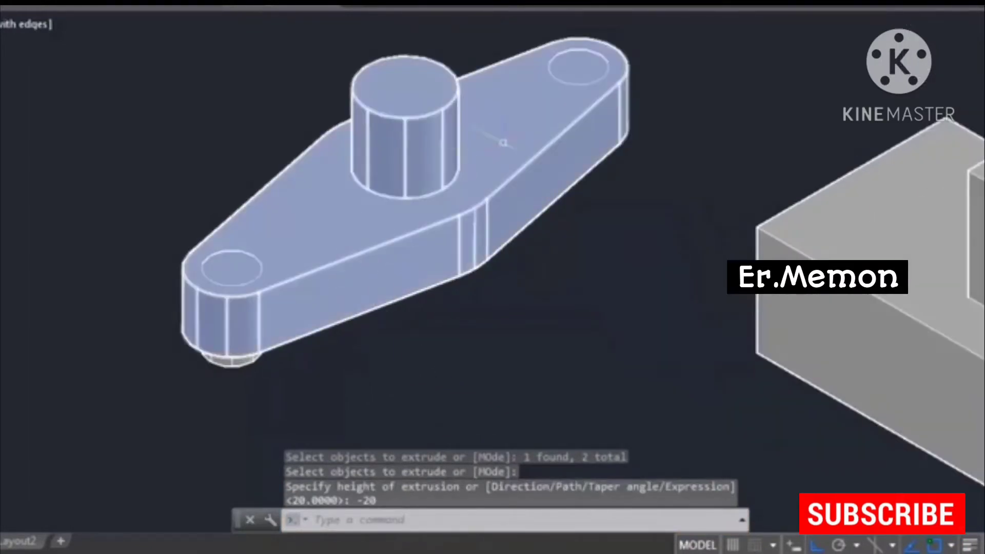
{"action": "scroll", "coordinate": [426, 299], "scroll_direction": "down", "scroll_amount": 2}
{"action": "middle_click_drag", "start_coordinate": [426, 299], "coordinate": [394, 309]}
{"action": "key", "text": "Escape"}
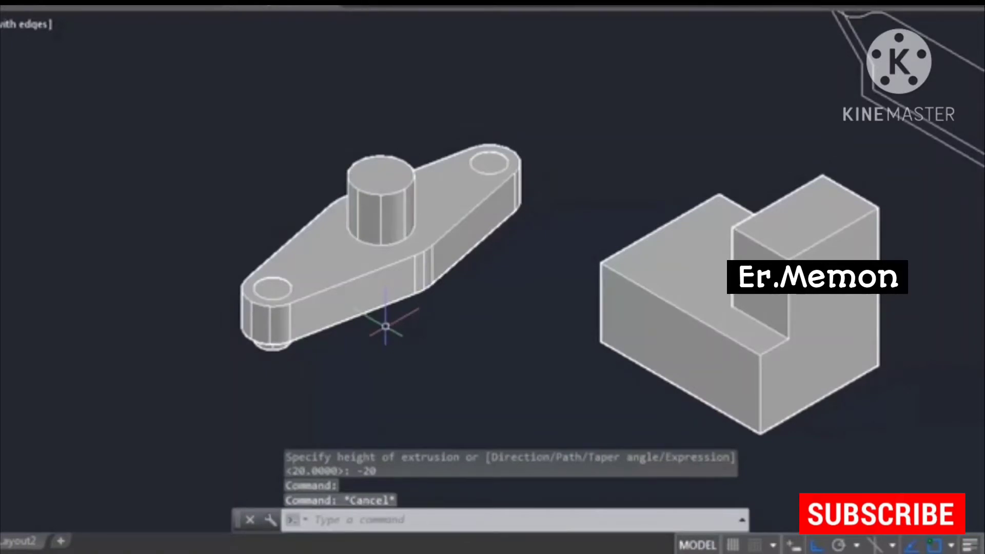
{"action": "key", "text": "ctrl+w"}
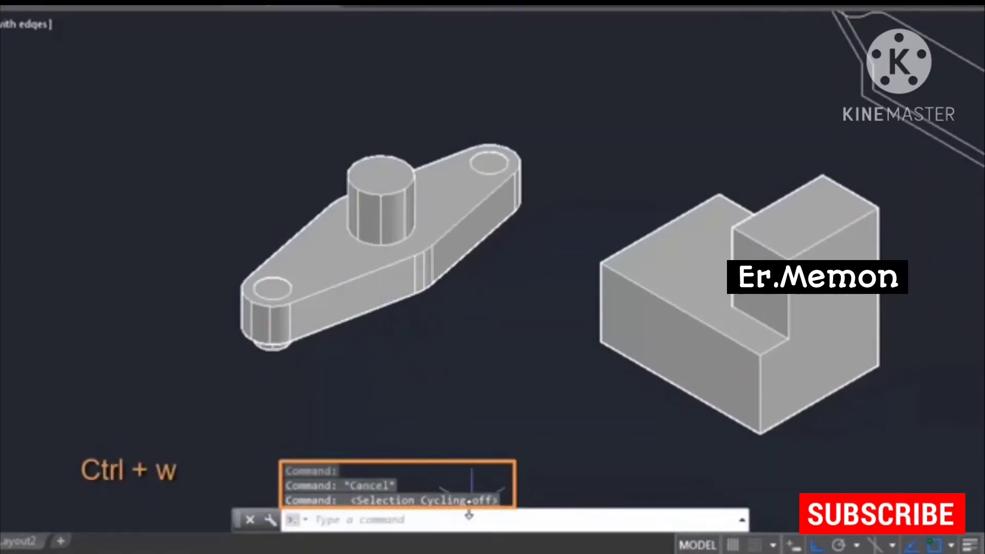
{"action": "key", "text": "ctrl+w"}
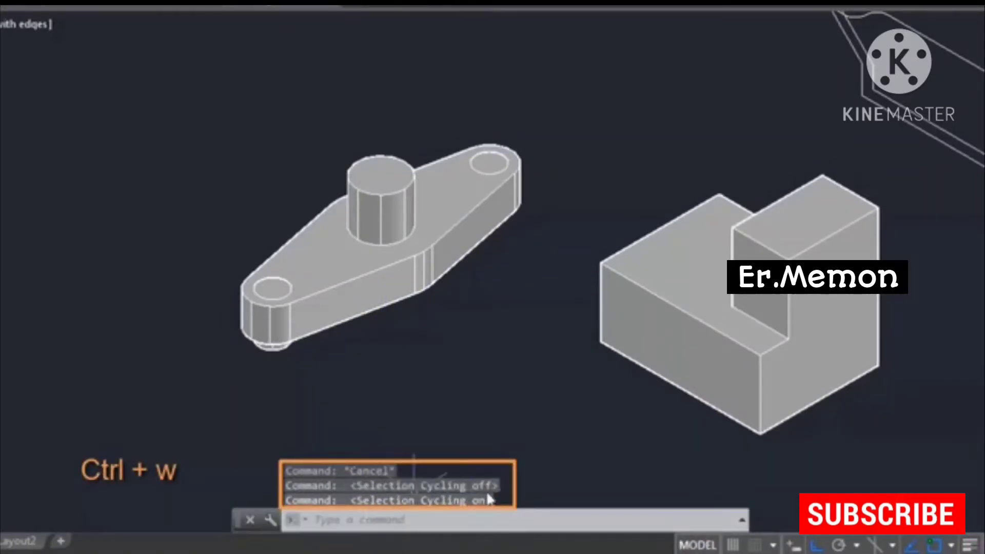
- Subtract the two small end cylinders from the plate to cut its through holes
{"action": "left_click", "coordinate": [333, 260]}
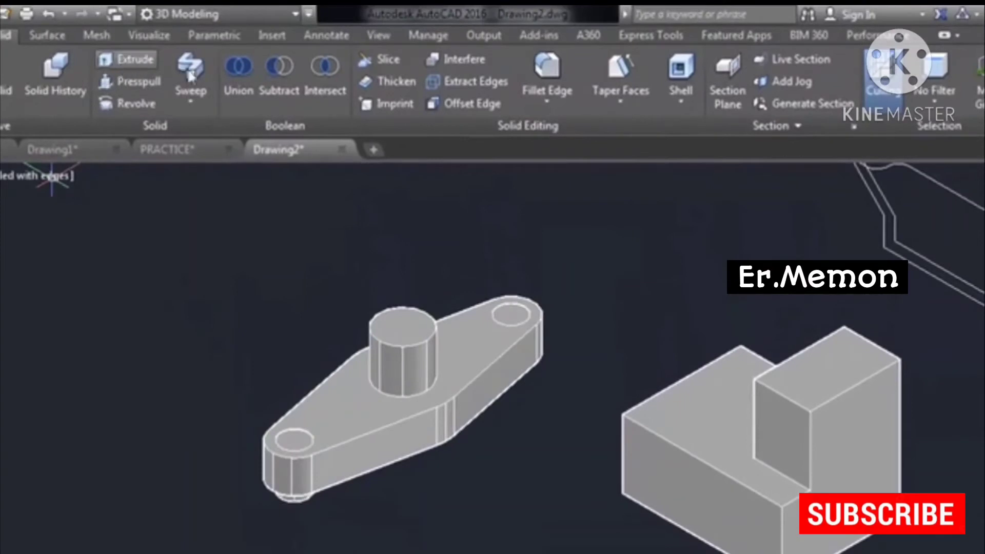
{"action": "left_click", "coordinate": [278, 68]}
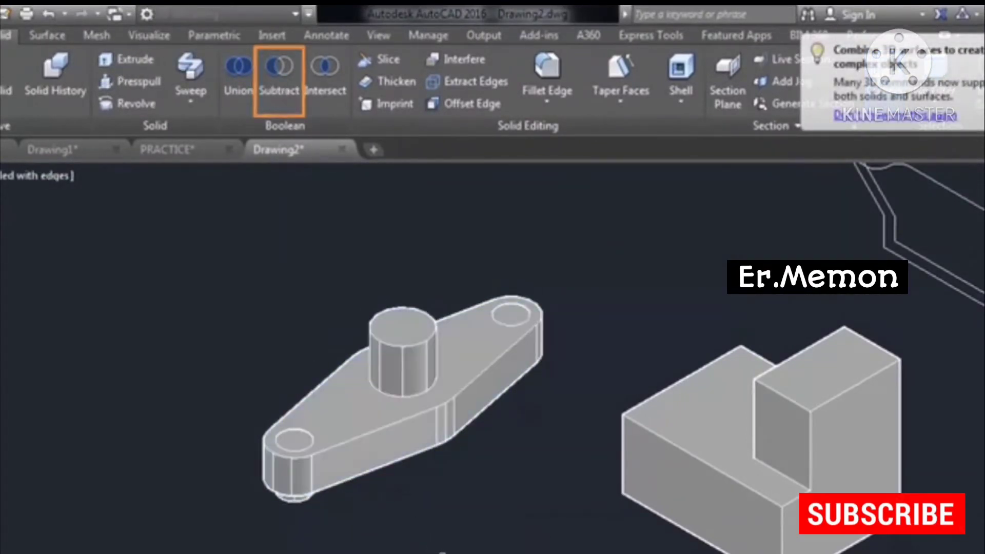
{"action": "left_click", "coordinate": [333, 403]}
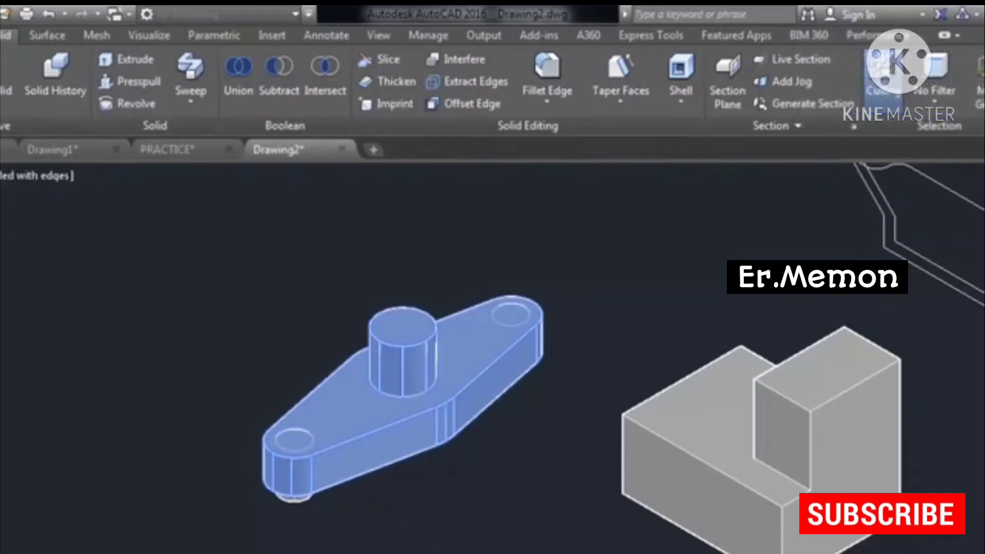
{"action": "key", "text": "Return"}
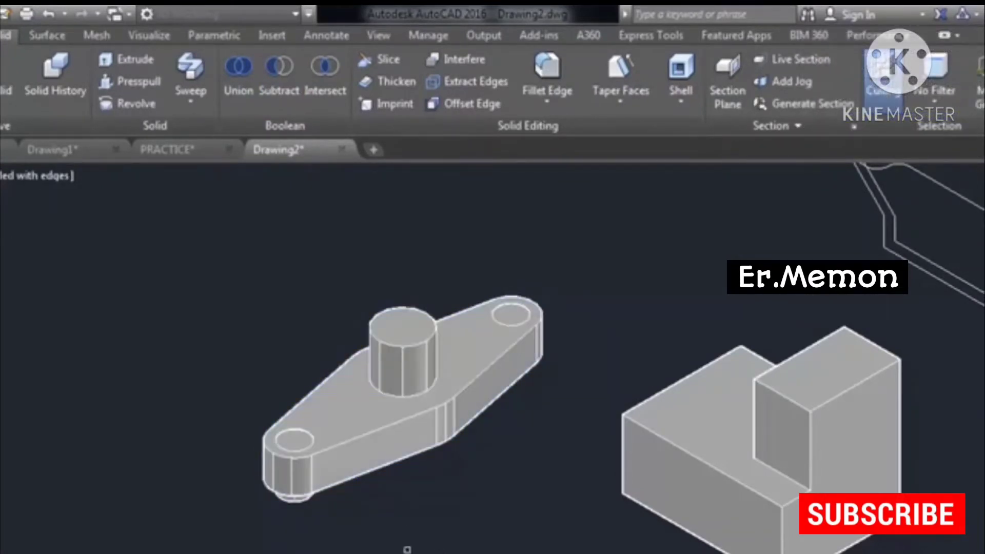
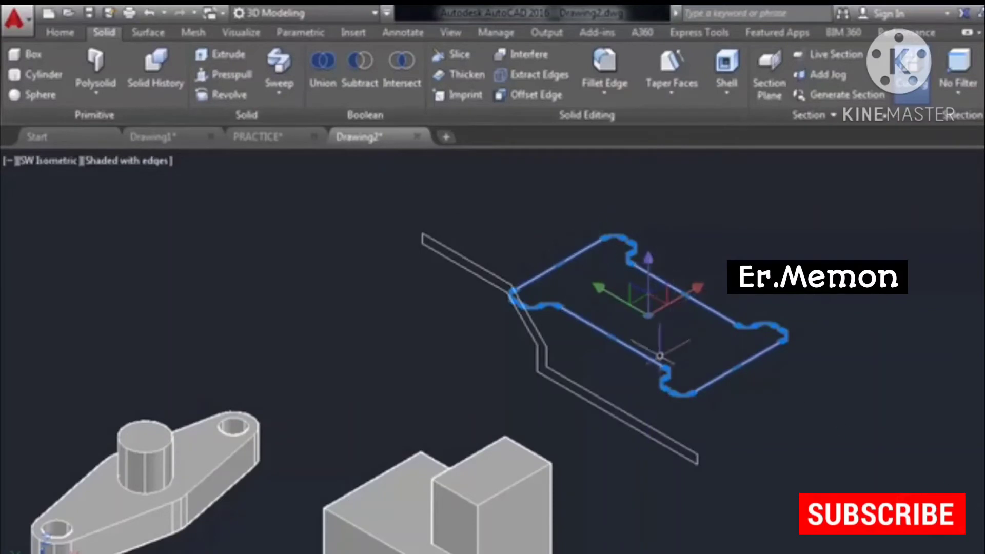
- Select the narrow bent profile beside the notched outline to examine its shape and orientation
{"action": "left_click", "coordinate": [626, 415]}
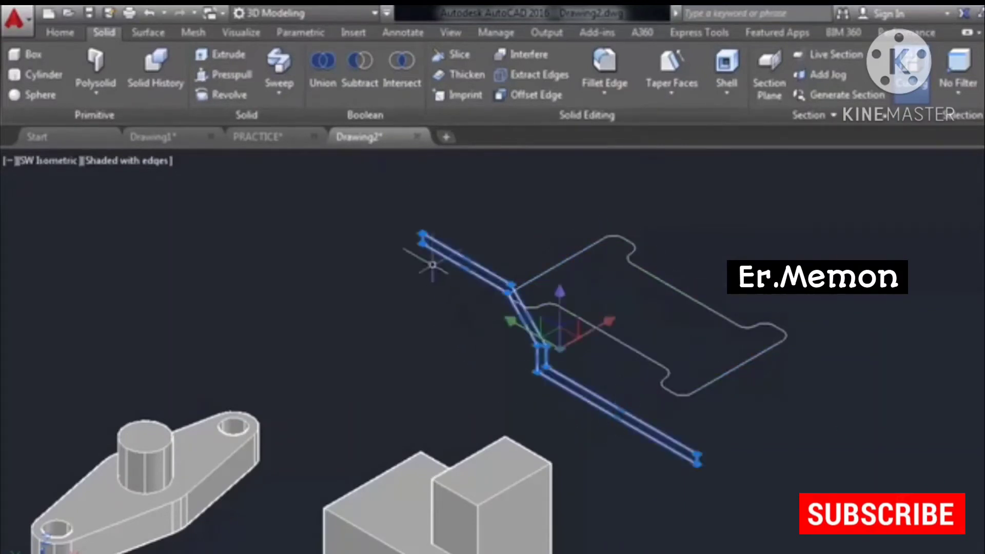
{"action": "key", "text": "Escape"}
{"action": "middle_click_drag", "start_coordinate": [517, 363], "coordinate": [565, 330]}
{"action": "left_click", "coordinate": [485, 215]}
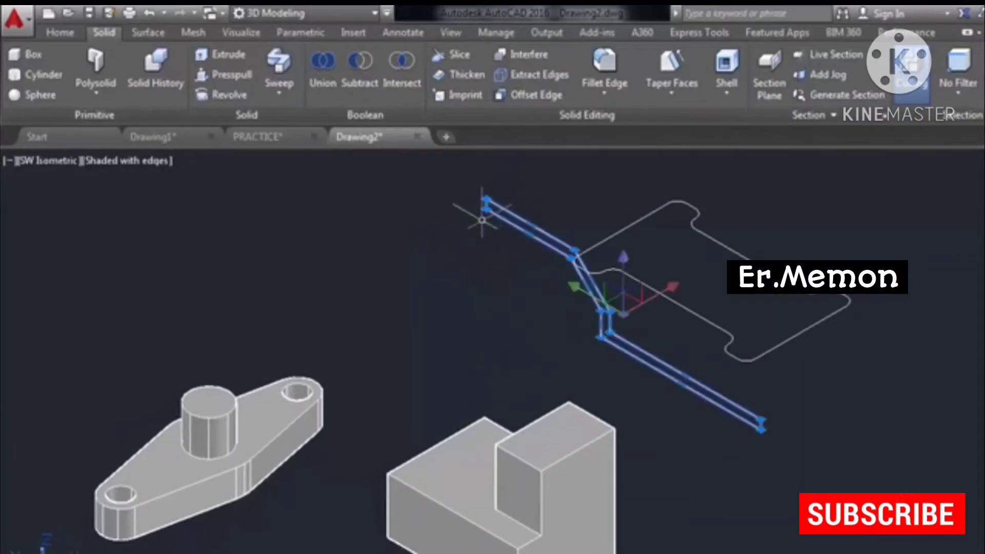
{"action": "key", "text": "Escape"}
{"action": "left_click", "coordinate": [488, 203]}
{"action": "key", "text": "Escape"}
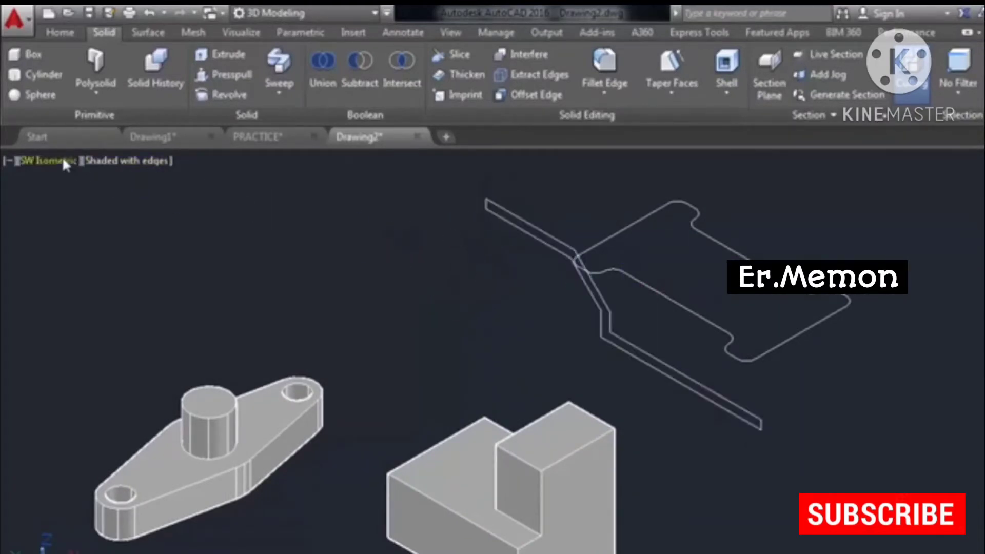
- Examine the bent profile and the notched outline in the Left view, and restore the SW Isometric view
{"action": "left_click", "coordinate": [64, 161]}
{"action": "left_click", "coordinate": [119, 245]}
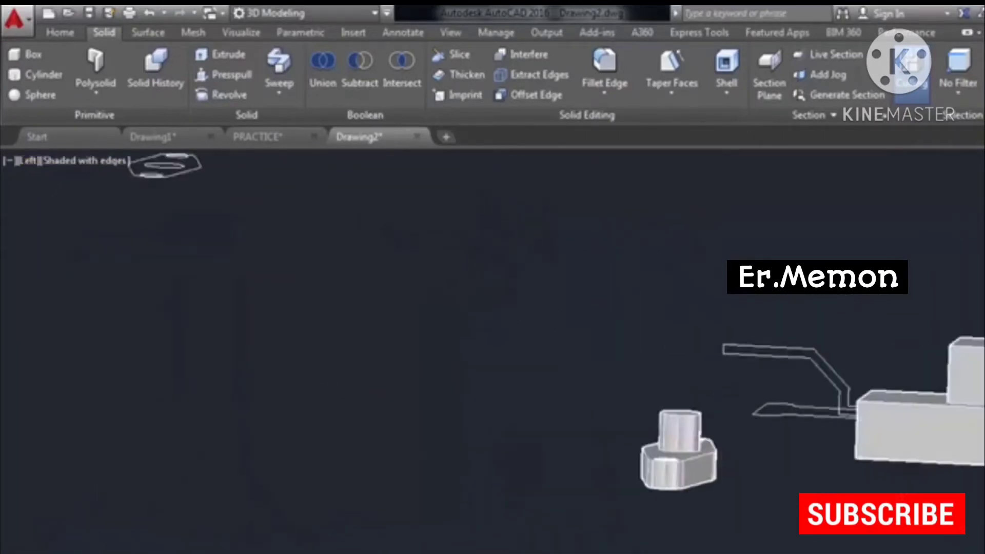
{"action": "left_click", "coordinate": [581, 392]}
{"action": "left_click", "coordinate": [554, 339]}
{"action": "key", "text": "Escape"}
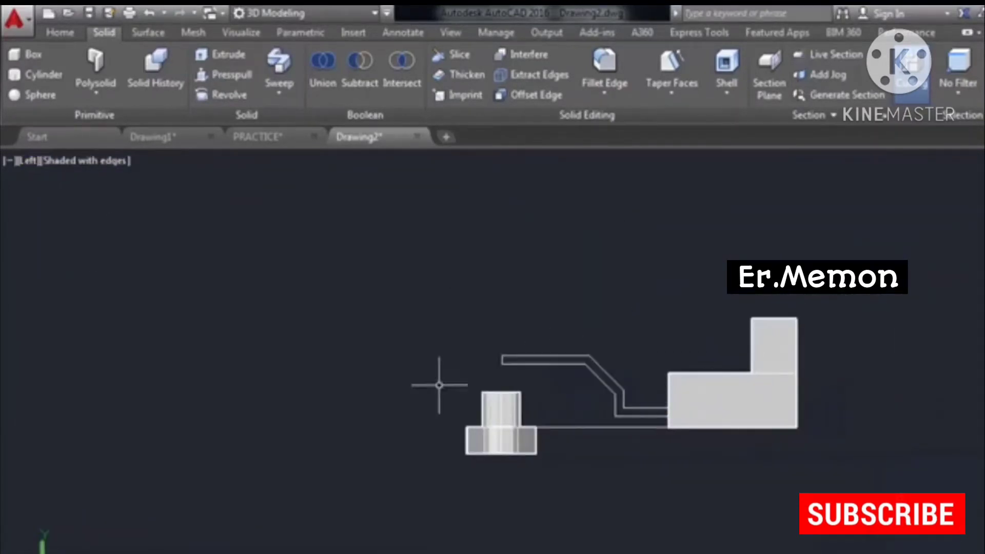
{"action": "left_click", "coordinate": [23, 161]}
{"action": "left_click", "coordinate": [72, 314]}
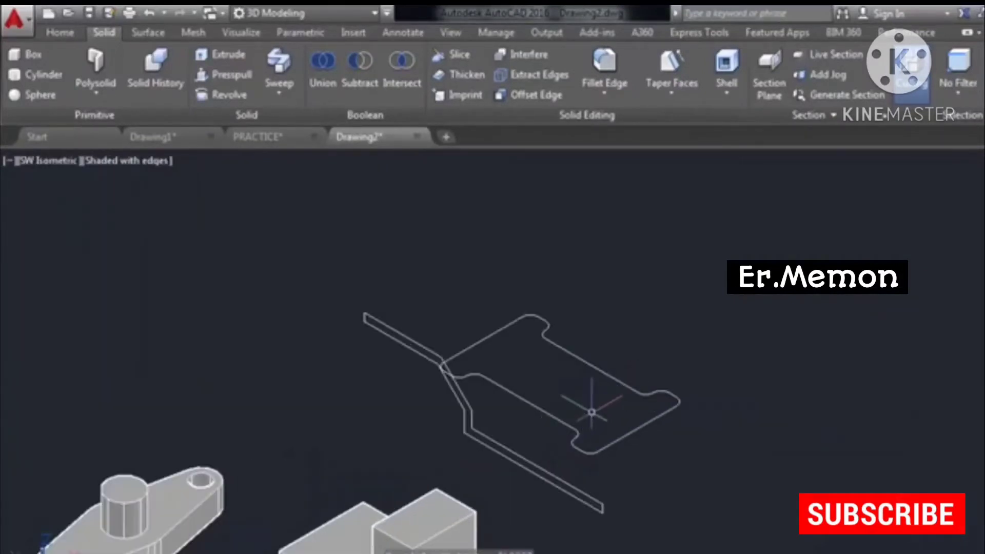
- Extrude the closed notched outline with rounded corners to a height of 60
{"action": "left_click", "coordinate": [221, 54]}
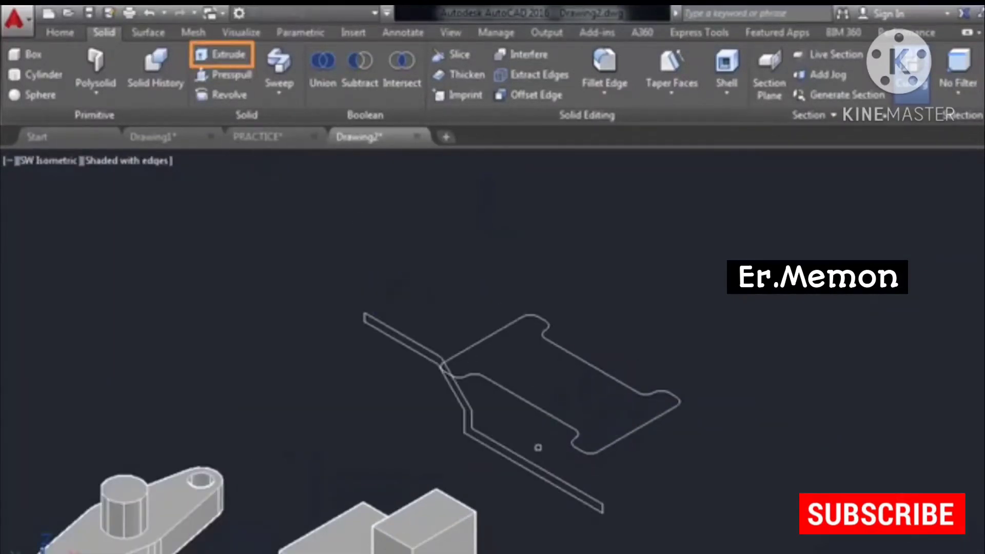
{"action": "left_click", "coordinate": [568, 442]}
{"action": "key", "text": "Return"}
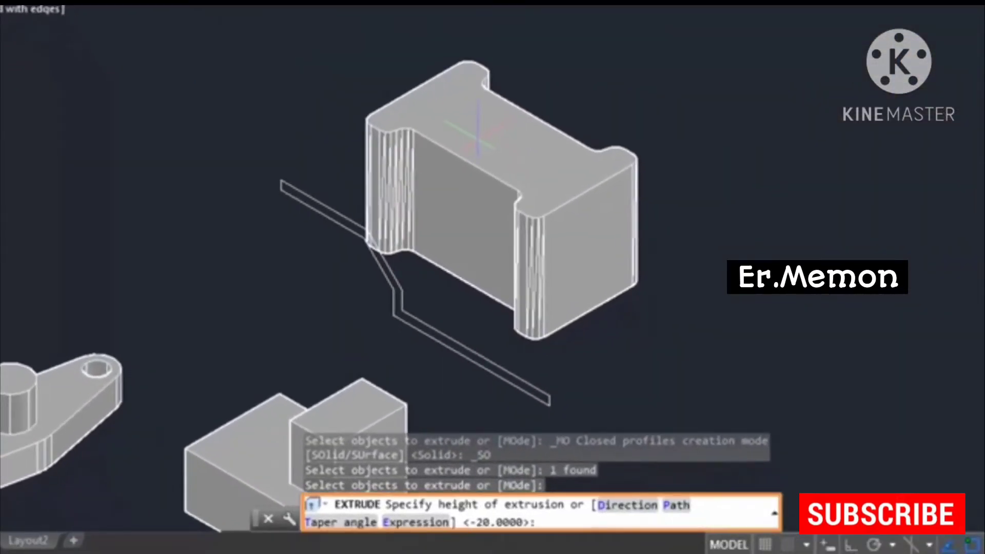
{"action": "key", "text": "Return"}
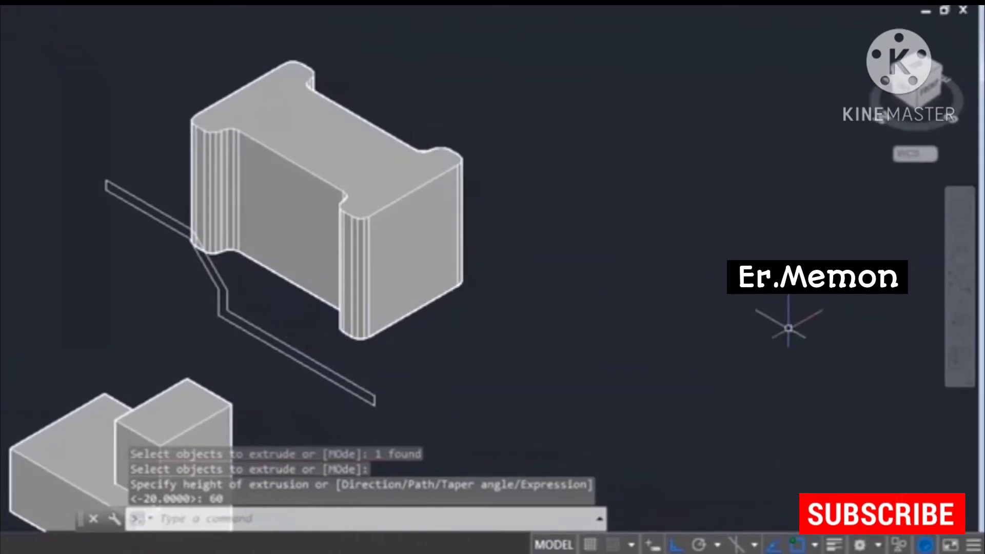
- Orbit around the extruded block to examine its position relative to the bent profile, and restore the SW Isometric view
{"action": "left_click", "coordinate": [959, 323]}
{"action": "left_click_drag", "start_coordinate": [605, 346], "coordinate": [571, 403]}
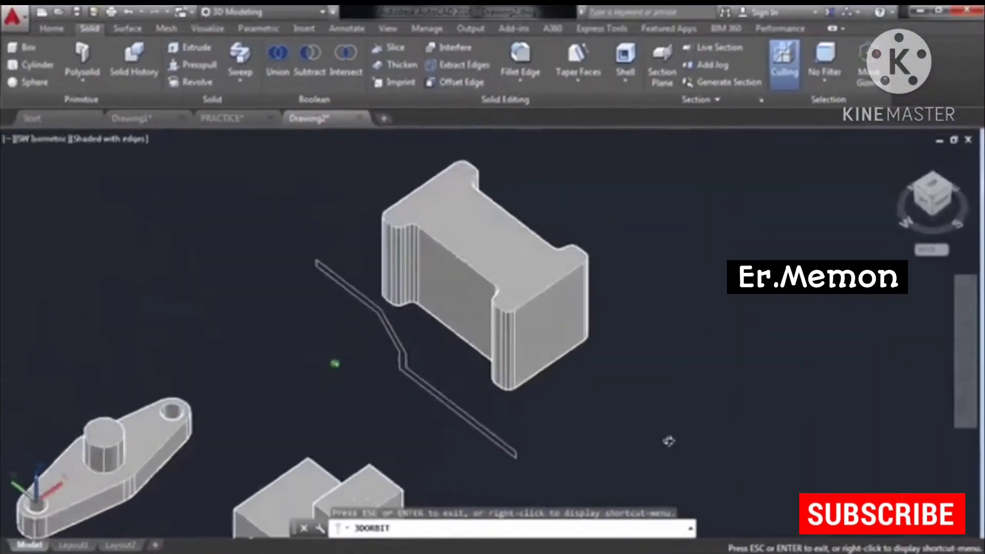
{"action": "mouse_move", "coordinate": [669, 441]}
{"action": "left_mouse_down"}
{"action": "mouse_move", "coordinate": [576, 455]}
{"action": "mouse_move", "coordinate": [530, 384]}
{"action": "mouse_move", "coordinate": [583, 427]}
{"action": "mouse_move", "coordinate": [662, 431]}
{"action": "left_mouse_up"}
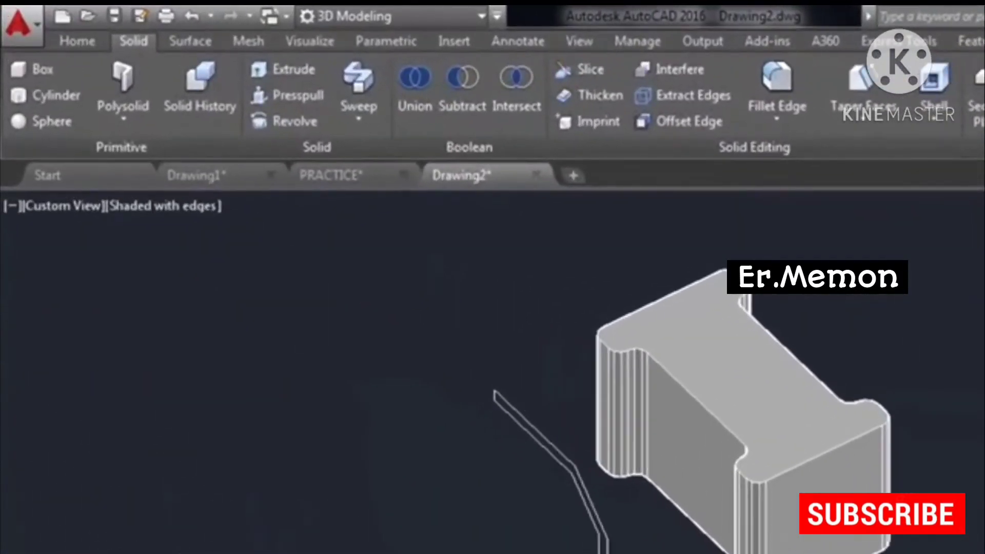
{"action": "left_click", "coordinate": [70, 204]}
{"action": "left_click", "coordinate": [165, 406]}
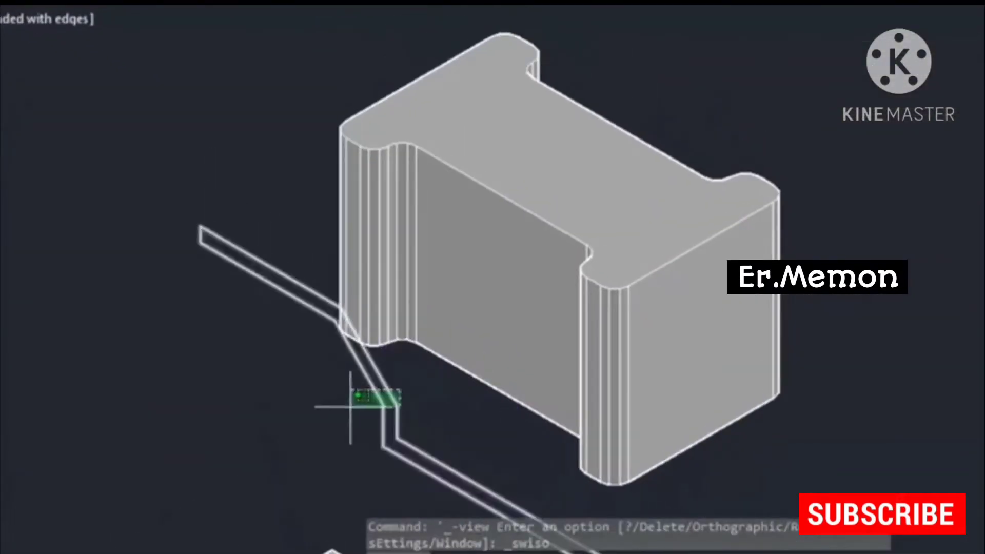
{"action": "left_click", "coordinate": [350, 407]}
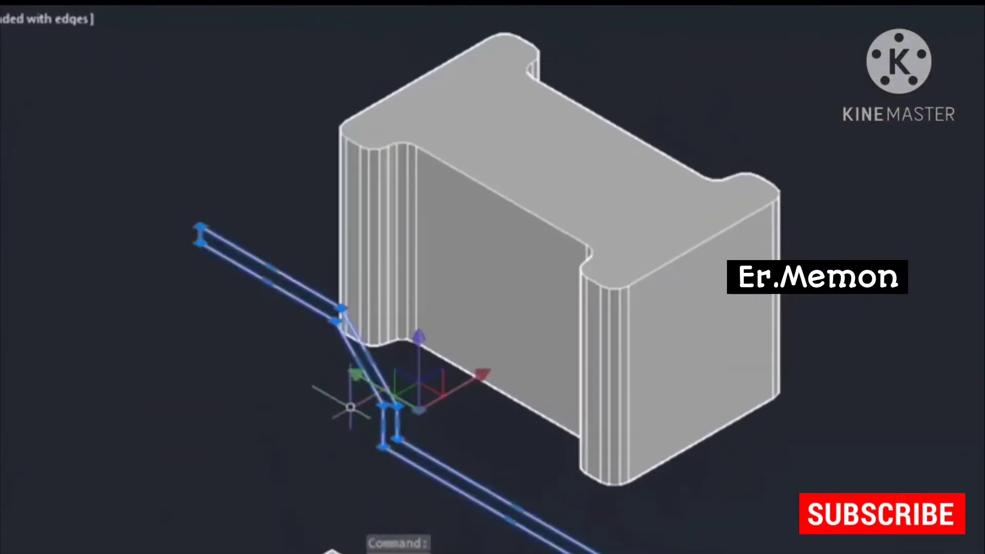
{"action": "key", "text": "Escape"}
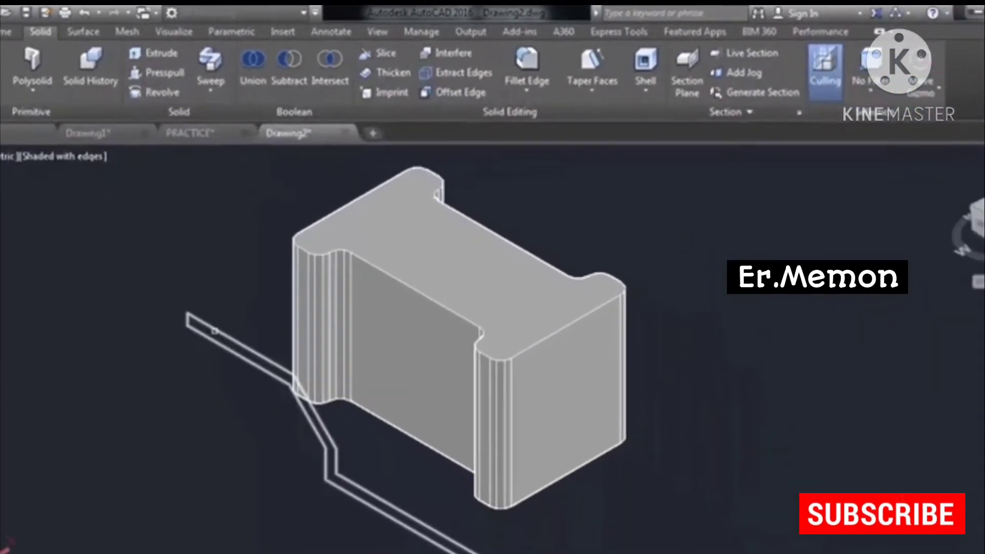
- Extrude the narrow bent profile into a bent plate that passes completely through the notched block
{"action": "left_click", "coordinate": [214, 331]}
{"action": "key", "text": "Return"}
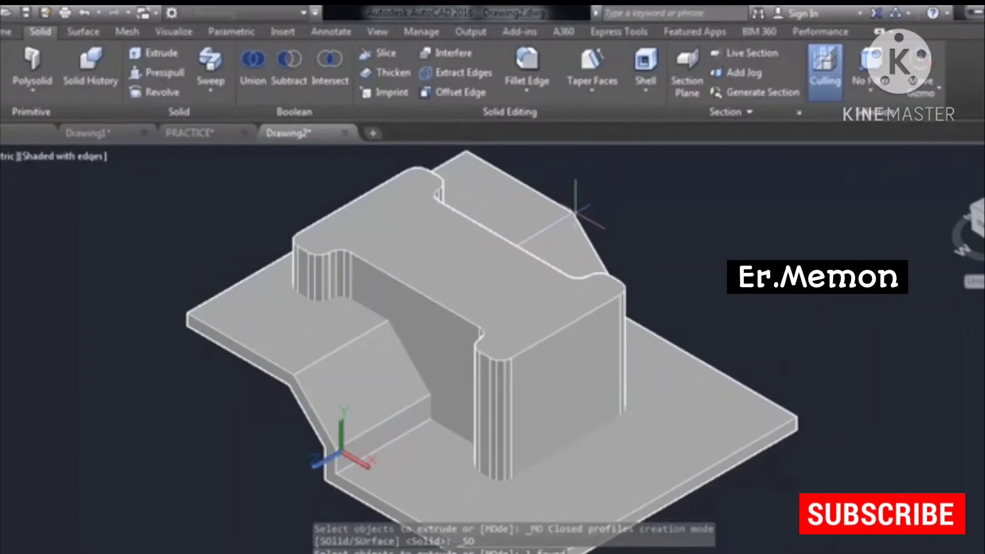
{"action": "left_click", "coordinate": [575, 212]}
{"action": "key", "text": "Escape"}
{"action": "middle_click_drag", "start_coordinate": [576, 213], "coordinate": [545, 184]}
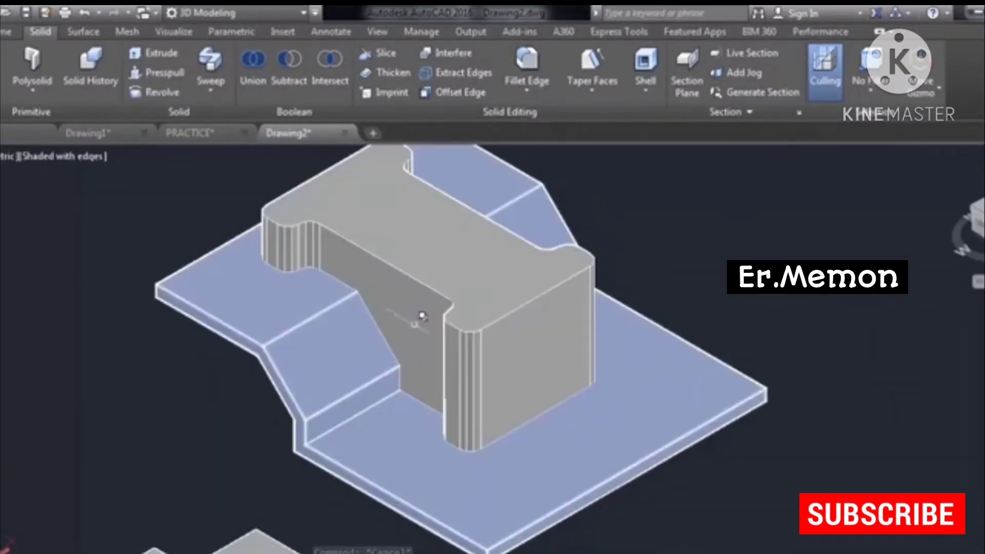
{"action": "middle_click_drag", "start_coordinate": [454, 428], "coordinate": [448, 471]}
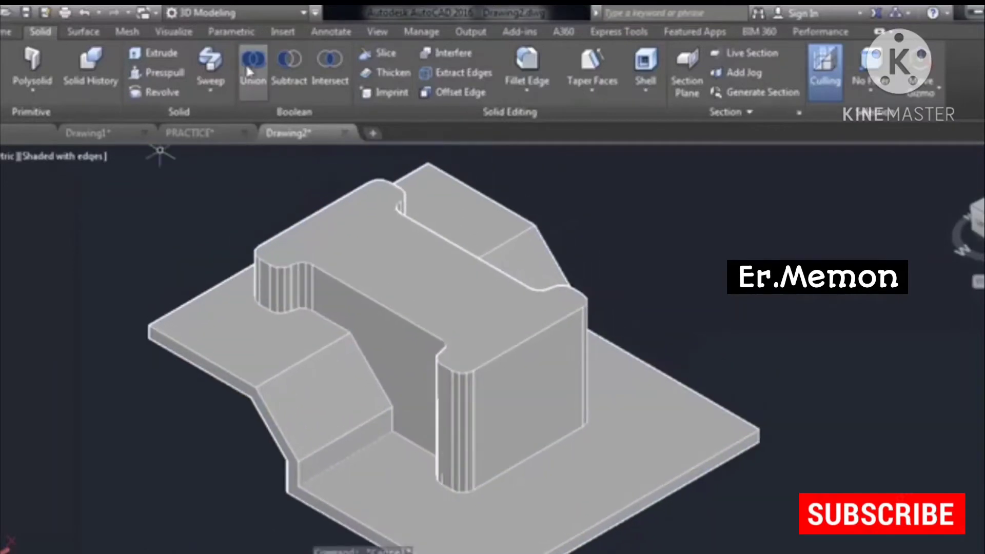
- Try to subtract the notched block from the bent plate
{"action": "left_click", "coordinate": [288, 63]}
{"action": "left_click", "coordinate": [280, 342]}
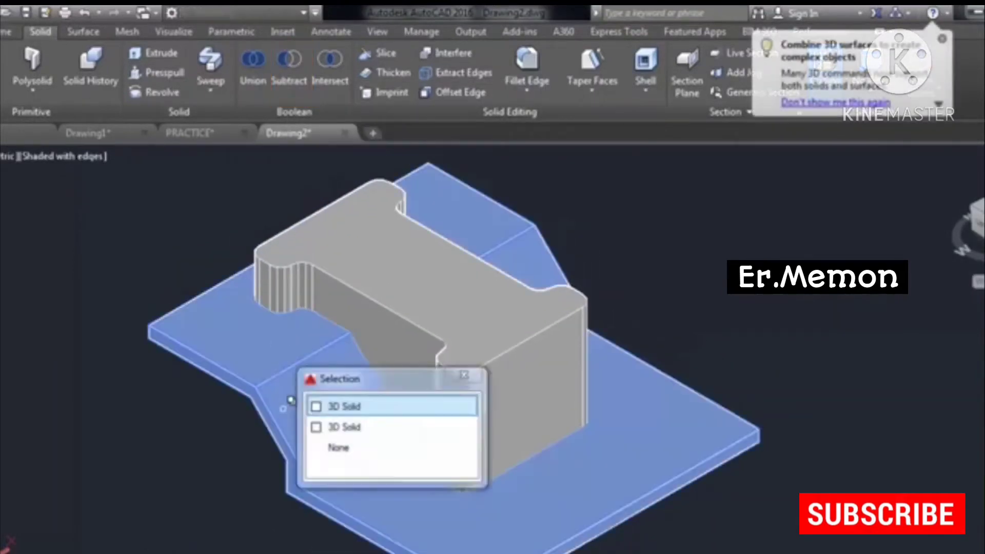
{"action": "left_click", "coordinate": [359, 406]}
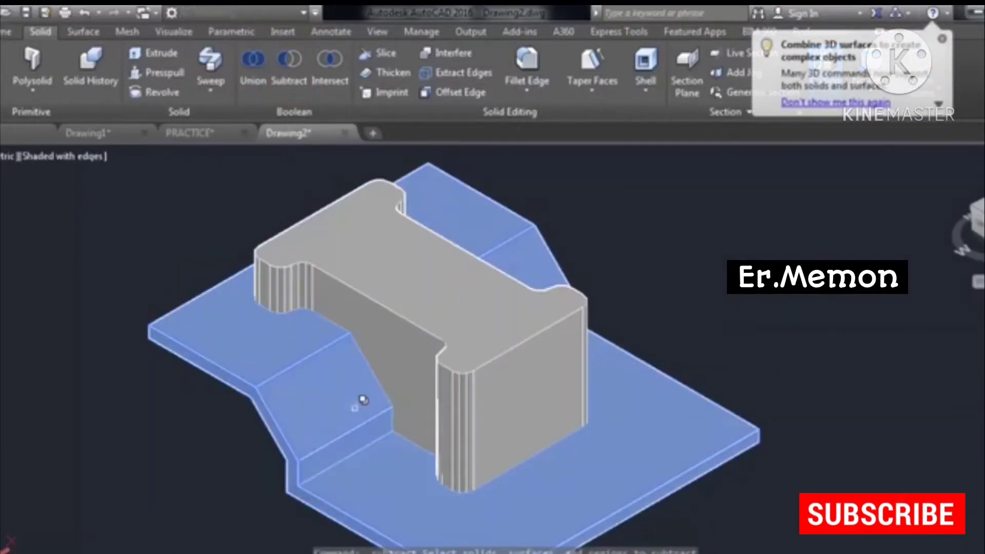
{"action": "left_click", "coordinate": [474, 308]}
{"action": "key", "text": "Return"}
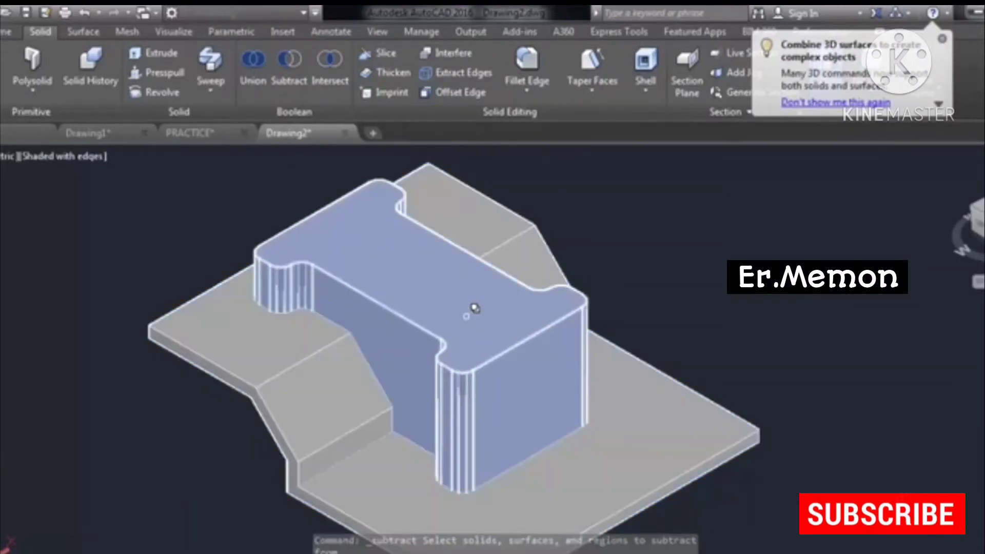
{"action": "left_click", "coordinate": [472, 308]}
{"action": "left_click", "coordinate": [508, 376]}
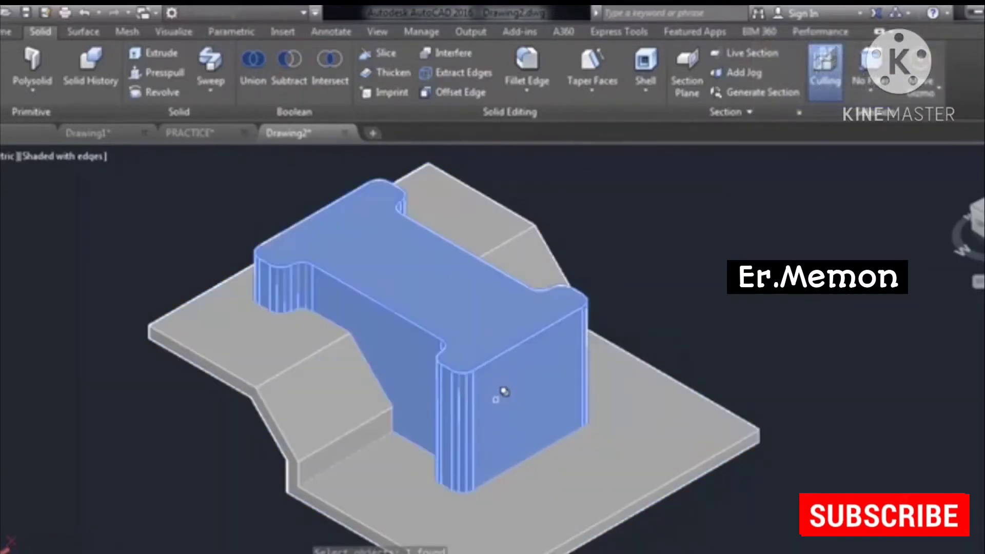
{"action": "key", "text": "Return"}
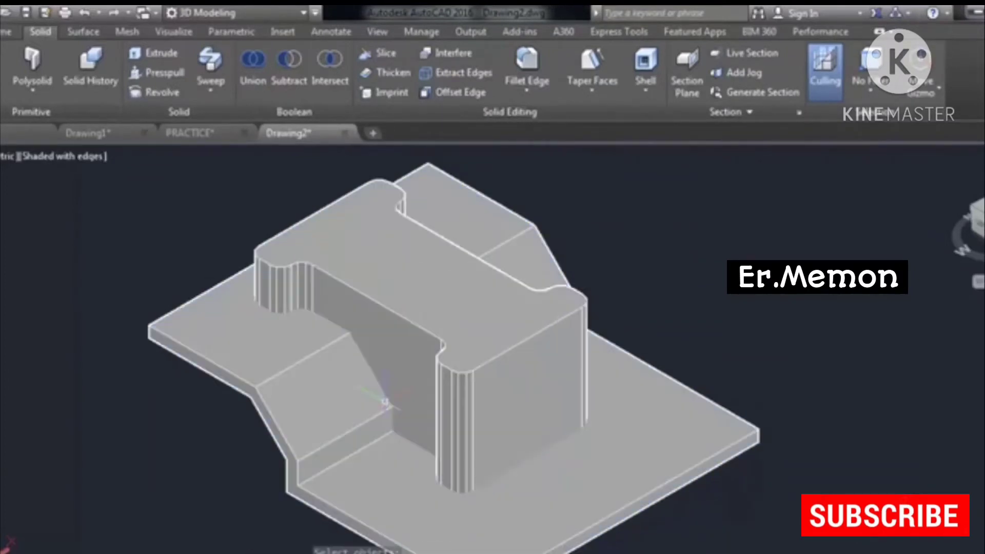
- Intersect the bent plate with the notched block to keep only their common volume
{"action": "left_click", "coordinate": [330, 65]}
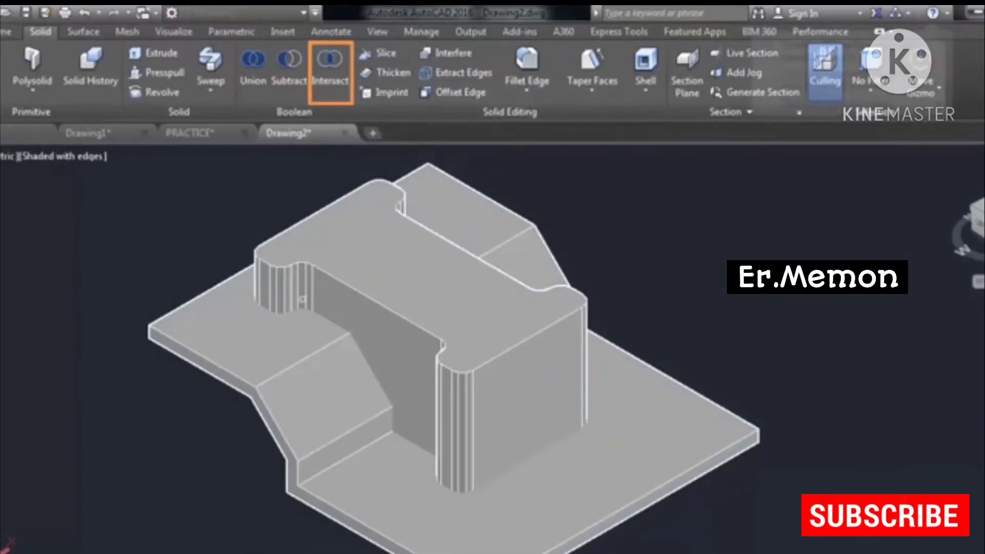
{"action": "left_click", "coordinate": [253, 334]}
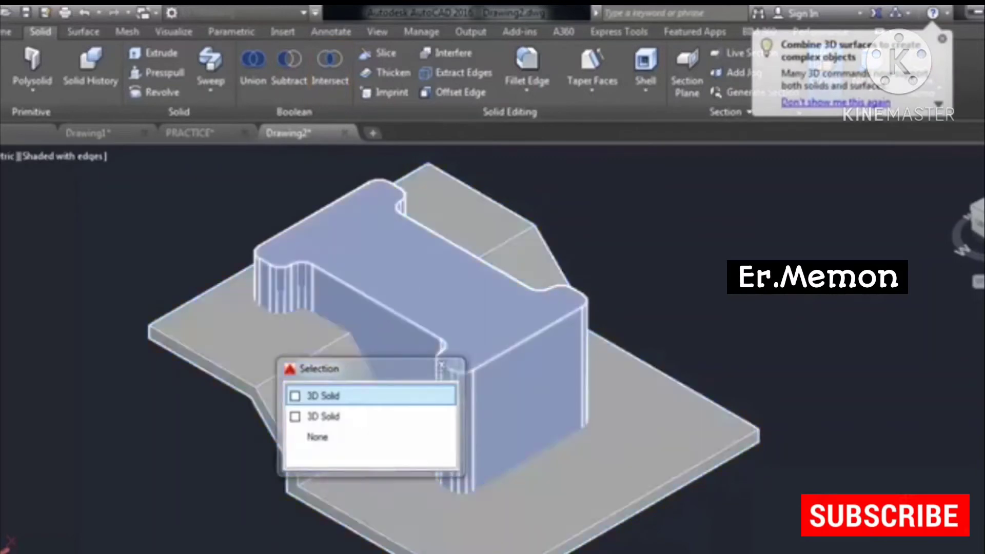
{"action": "left_click", "coordinate": [410, 287]}
{"action": "left_click", "coordinate": [409, 287]}
{"action": "key", "text": "Return"}
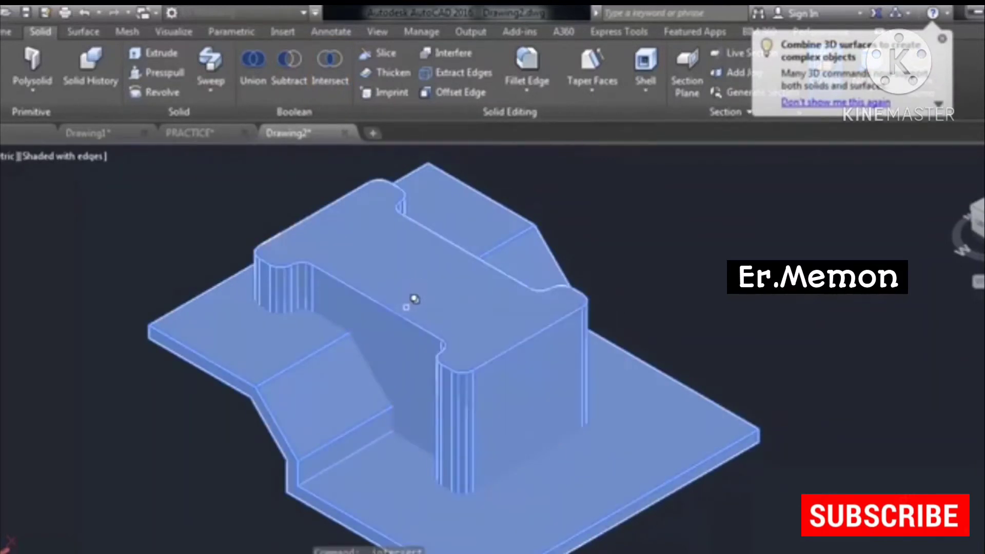
{"action": "key", "text": "Return"}
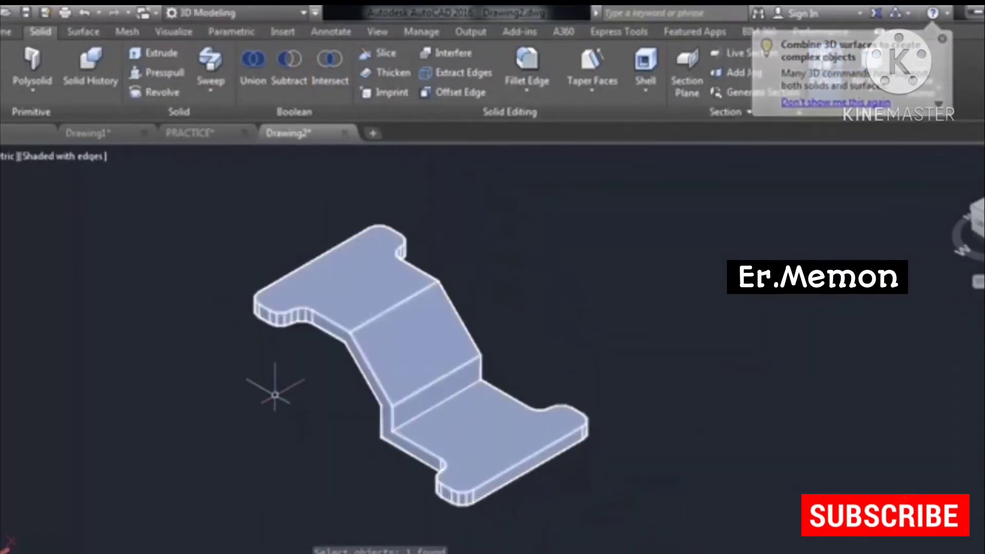
- Examine the notched bent plate left by the intersection, up close and beside the other solids
{"action": "scroll", "coordinate": [381, 442], "scroll_direction": "up", "scroll_amount": 2}
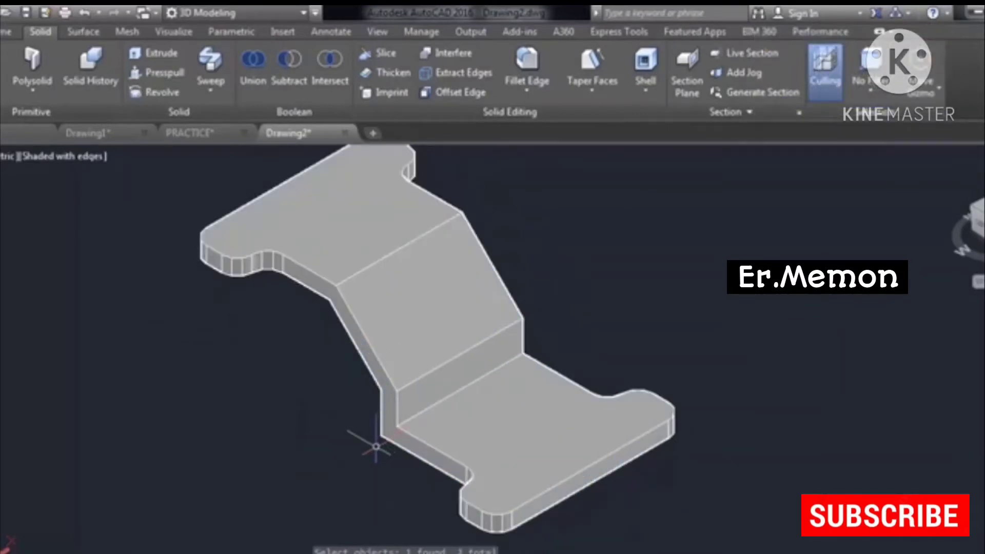
{"action": "scroll", "coordinate": [376, 445], "scroll_direction": "down", "scroll_amount": 2}
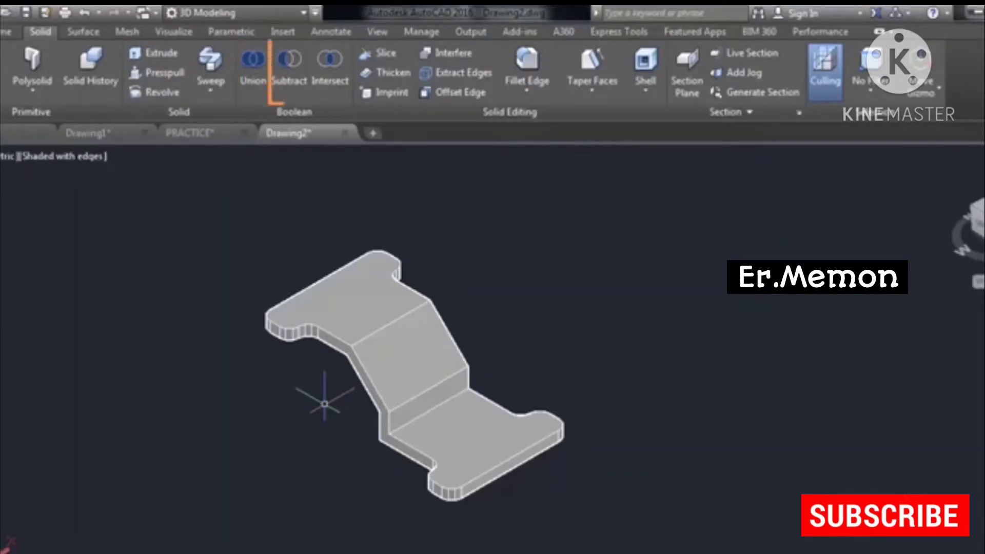
{"action": "scroll", "coordinate": [478, 382], "scroll_direction": "down", "scroll_amount": 2}
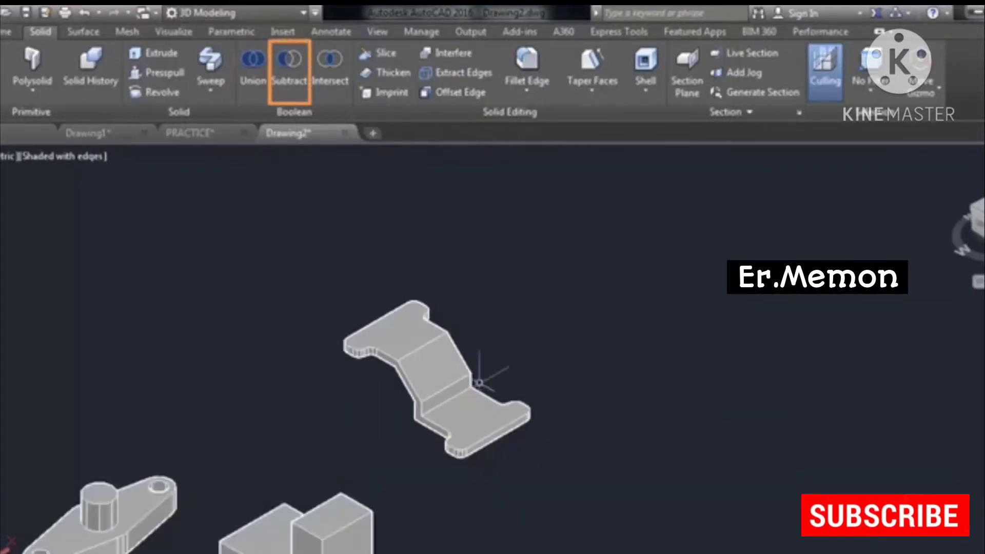
{"action": "middle_click_drag", "start_coordinate": [528, 415], "coordinate": [518, 369]}
{"action": "left_click", "coordinate": [329, 62]}
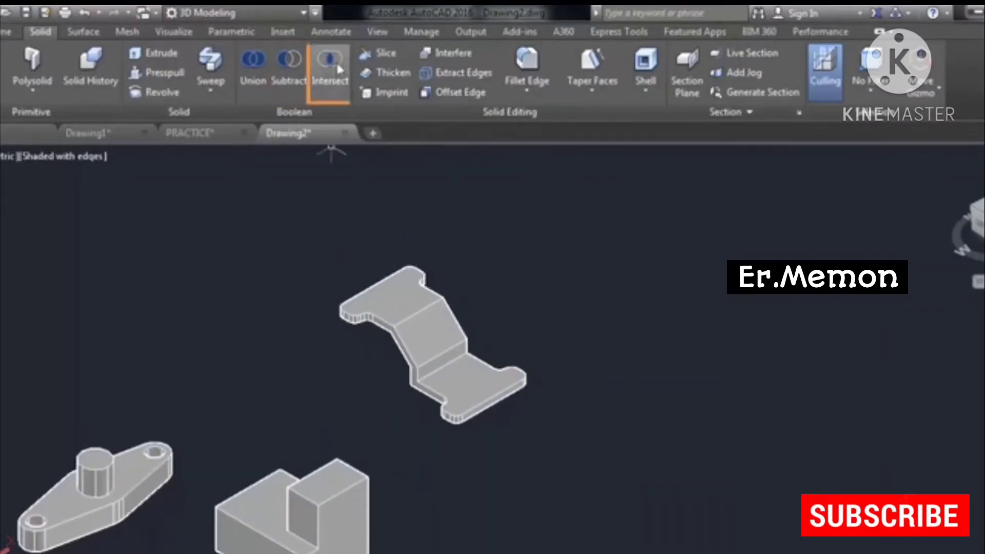
{"action": "scroll", "coordinate": [515, 279], "scroll_direction": "up", "scroll_amount": 2}
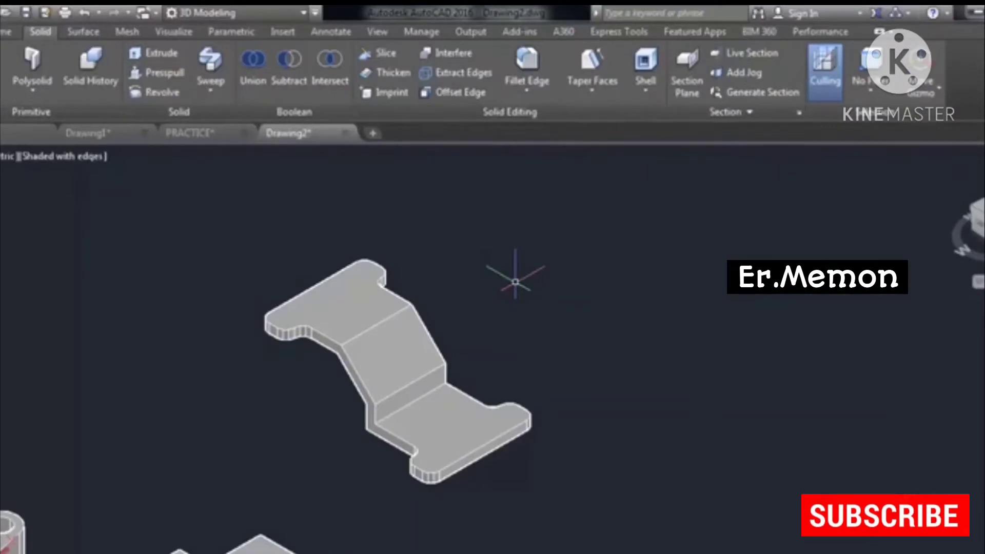
{"action": "left_click", "coordinate": [554, 487]}
{"action": "left_click", "coordinate": [512, 424]}
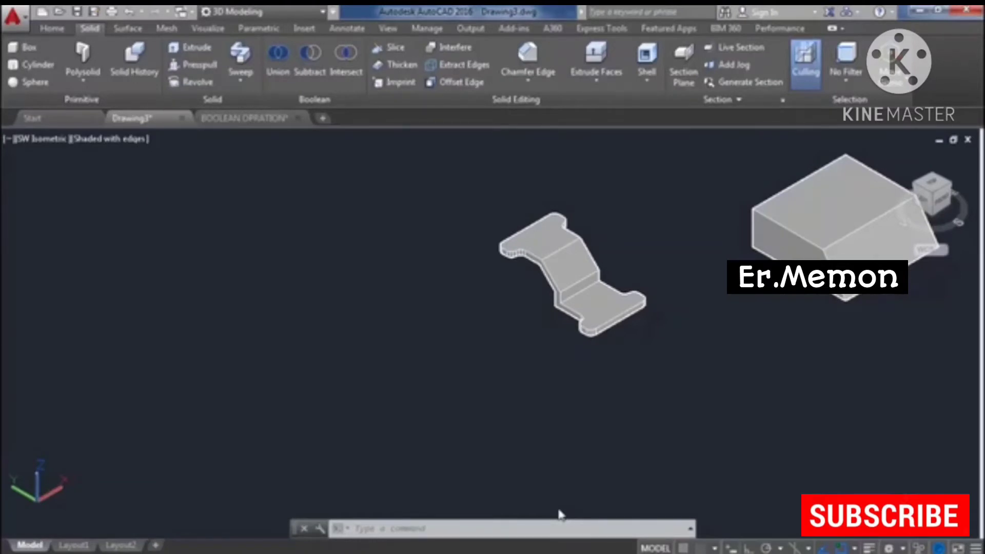
{"action": "key", "text": "Escape"}
{"action": "key", "text": "Escape"}
{"action": "type", "text": "c"}
{"action": "key", "text": "Return"}
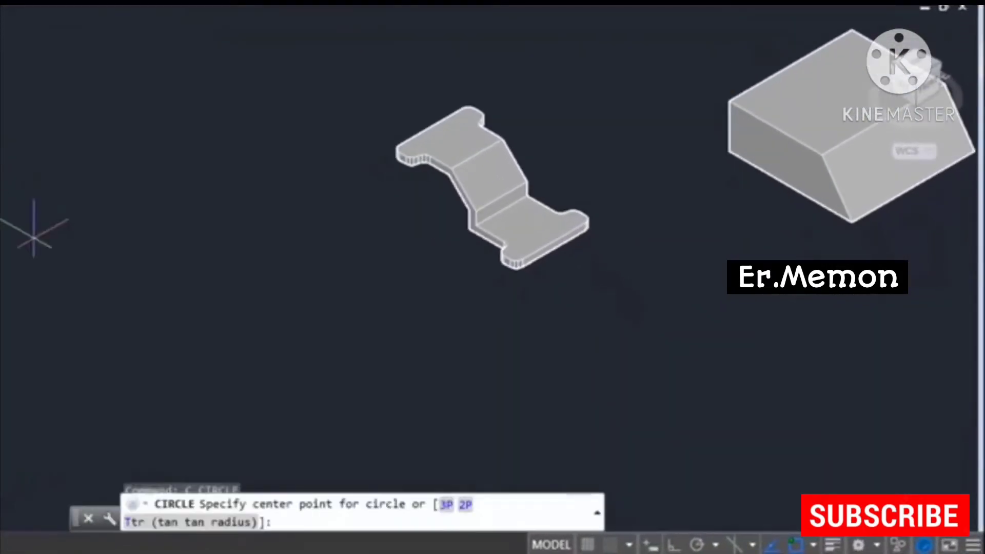
{"action": "key", "text": "Escape"}
- Draw a freehand rectangle on the ground plane in the empty area beside the bent plate
{"action": "type", "text": "rec"}
{"action": "key", "text": "Return"}
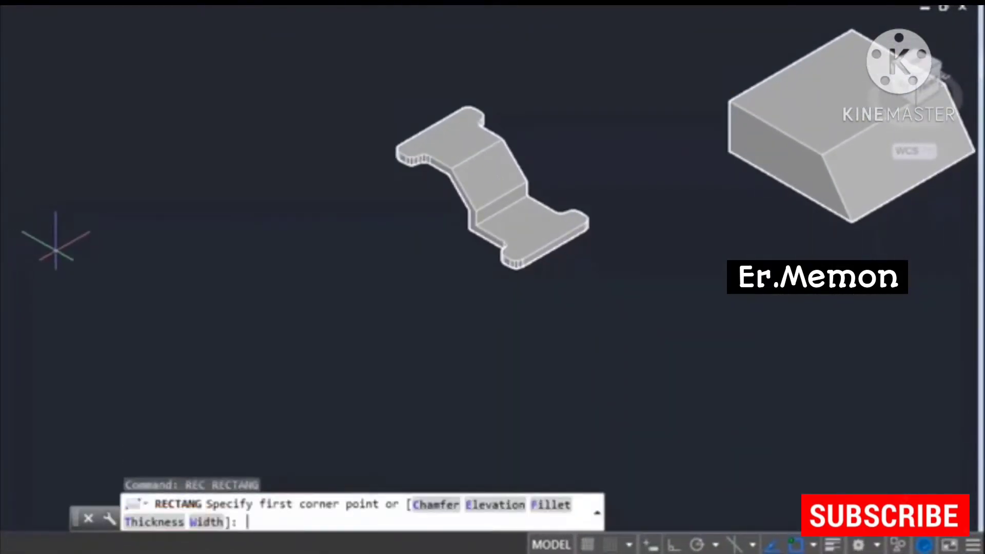
{"action": "left_click", "coordinate": [48, 239]}
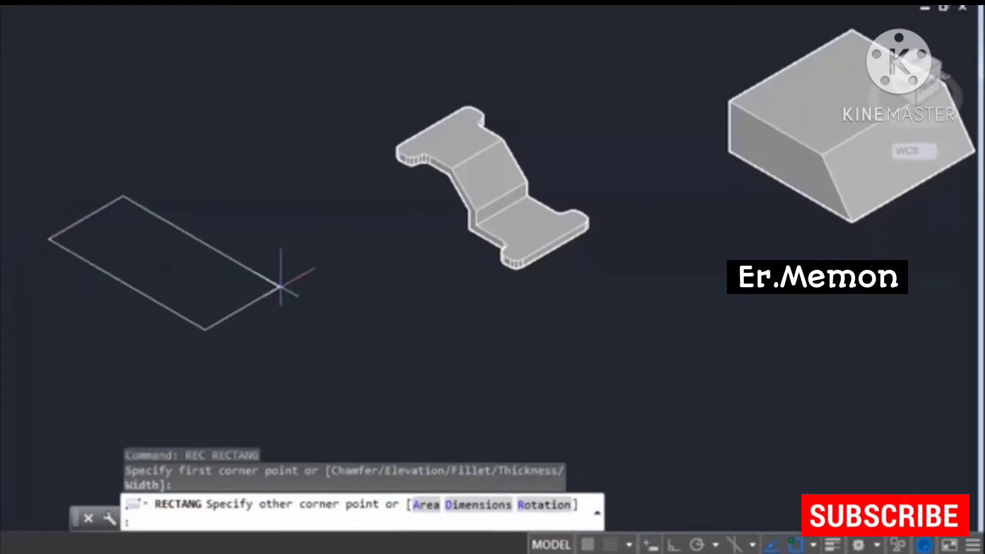
{"action": "left_click", "coordinate": [295, 280]}
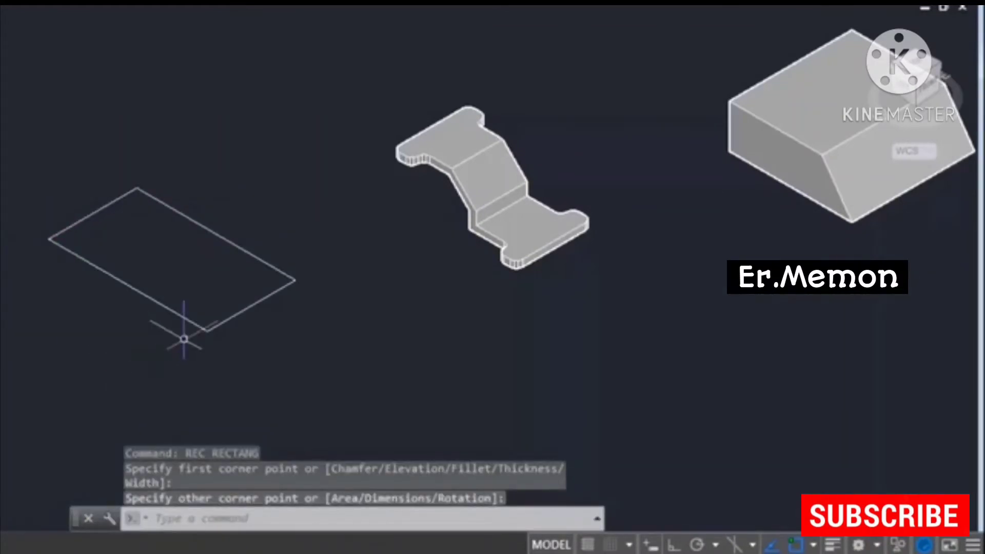
{"action": "left_click", "coordinate": [254, 334]}
{"action": "left_click", "coordinate": [240, 318]}
{"action": "key", "text": "Escape"}
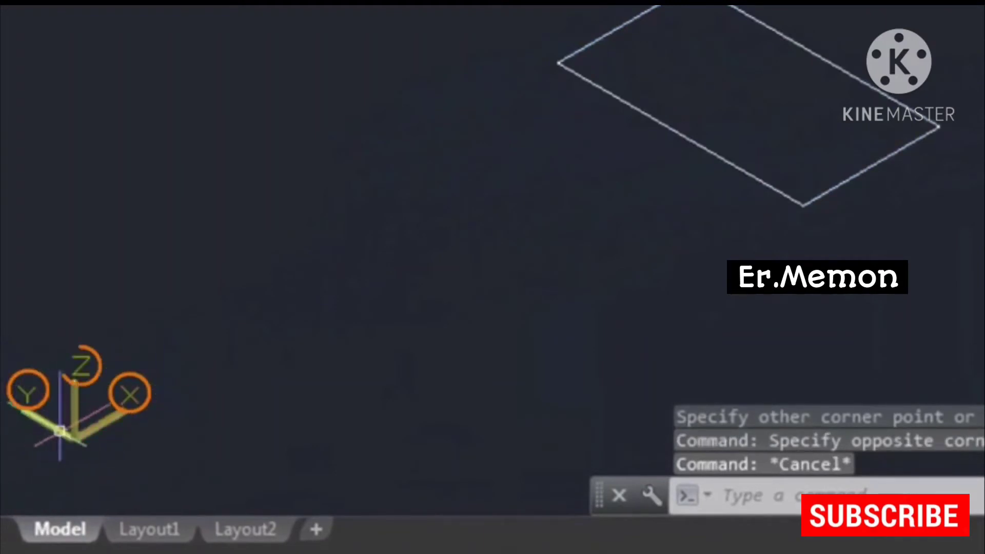
- Try to extrude the new rectangle with the Extrude command
{"action": "mouse_move", "coordinate": [246, 273]}
{"action": "middle_mouse_down"}
{"action": "mouse_move", "coordinate": [340, 284]}
{"action": "mouse_move", "coordinate": [281, 302]}
{"action": "middle_mouse_up"}
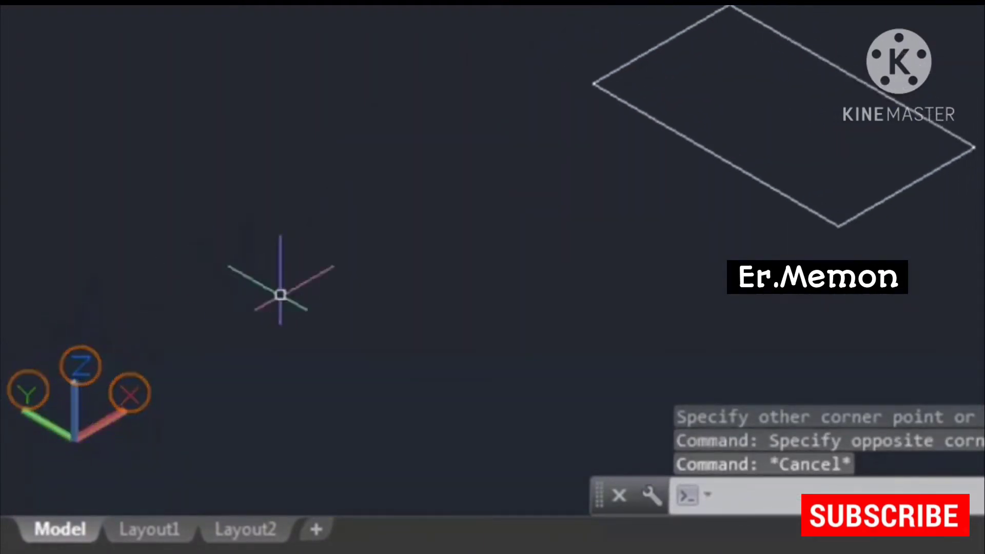
{"action": "left_click", "coordinate": [932, 246]}
{"action": "left_click", "coordinate": [855, 134]}
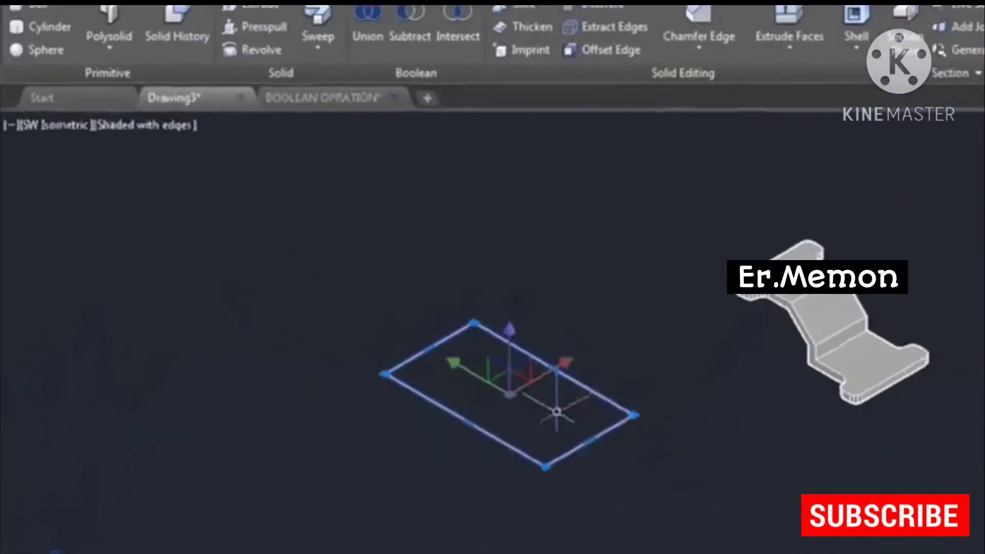
{"action": "left_click", "coordinate": [237, 58]}
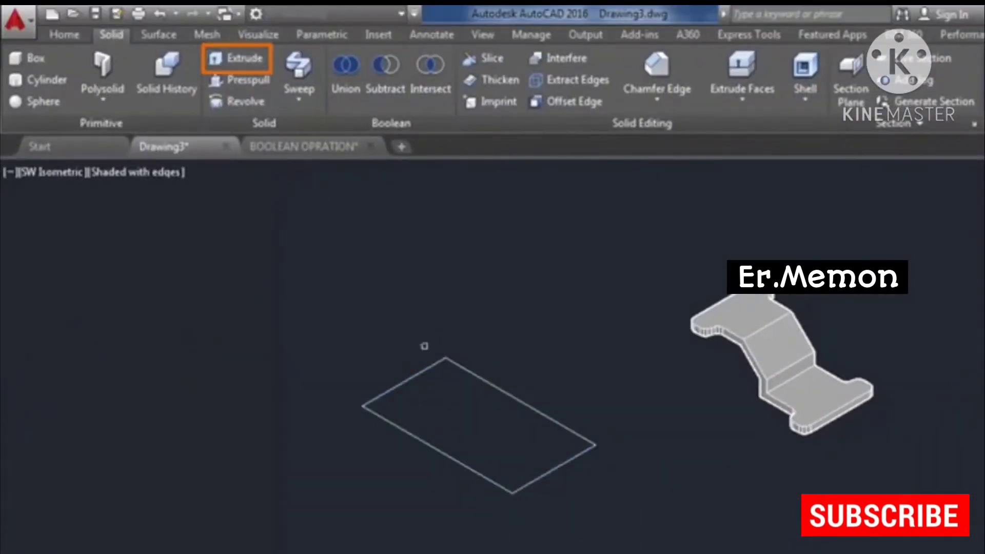
{"action": "left_click", "coordinate": [431, 365]}
{"action": "key", "text": "Return"}
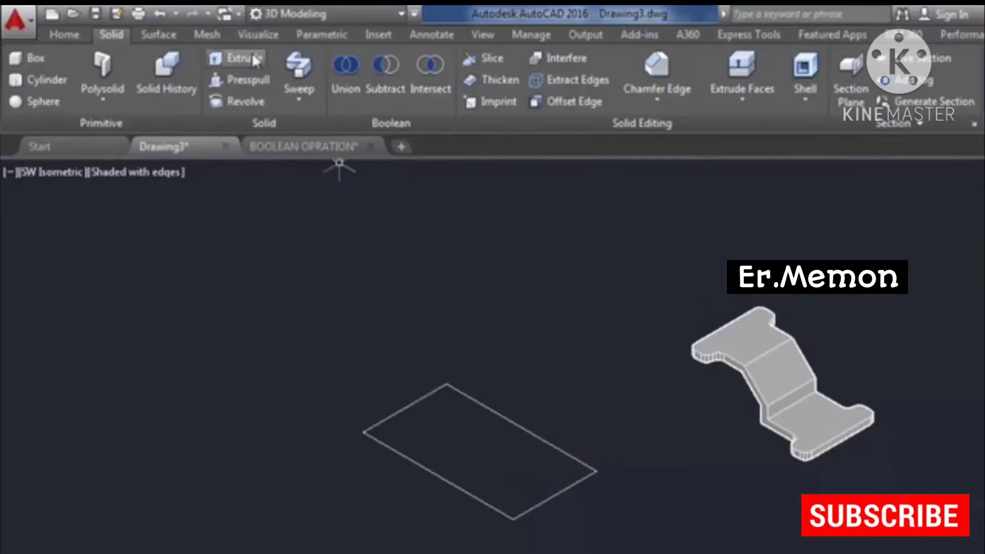
- Use Presspull to raise the rectangle into a low rectangular box
{"action": "left_click", "coordinate": [252, 79]}
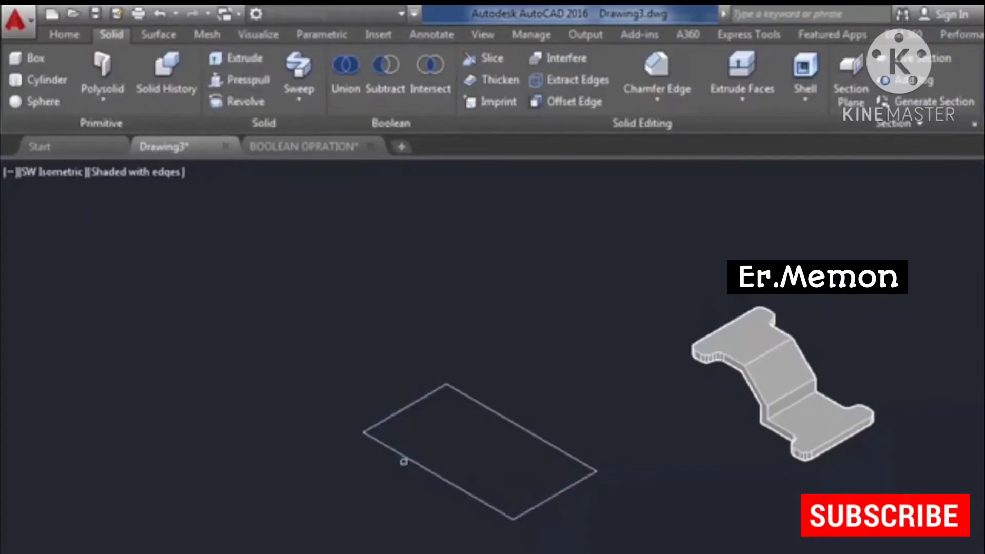
{"action": "left_click", "coordinate": [408, 458]}
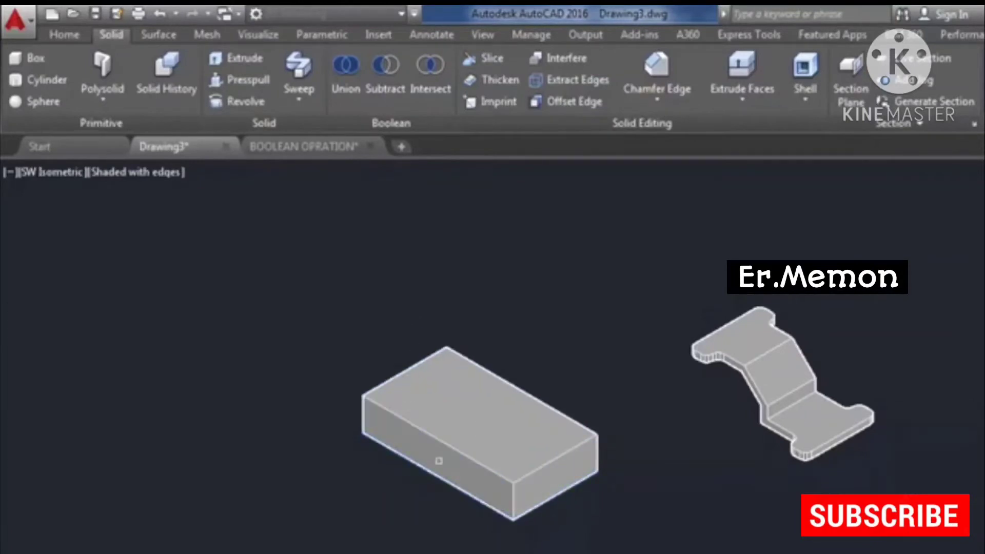
{"action": "left_click", "coordinate": [447, 345]}
{"action": "middle_click_drag", "start_coordinate": [398, 435], "coordinate": [432, 415]}
{"action": "key", "text": "Escape"}
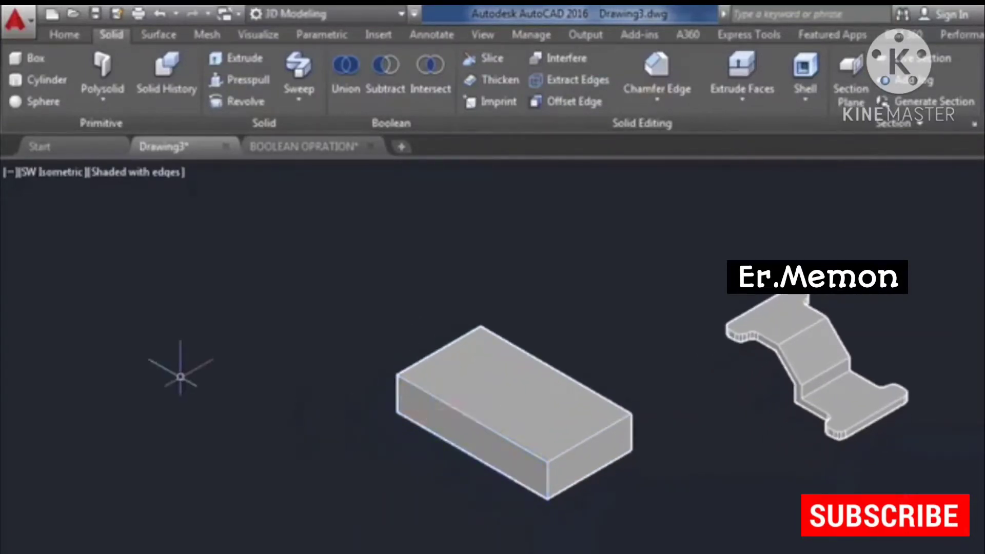
- Draw a small freehand circle in the empty area beside the box
{"action": "key", "text": "c"}
{"action": "key", "text": "Return"}
{"action": "left_click", "coordinate": [204, 429]}
{"action": "left_click", "coordinate": [238, 429]}
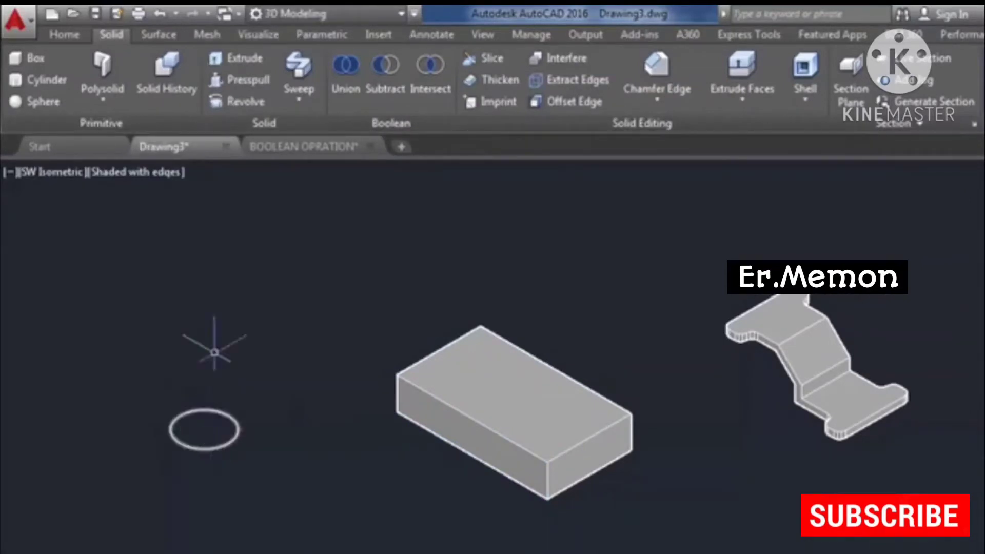
- Use Presspull to raise the small circle upward into a short cylinder
{"action": "left_click", "coordinate": [237, 102]}
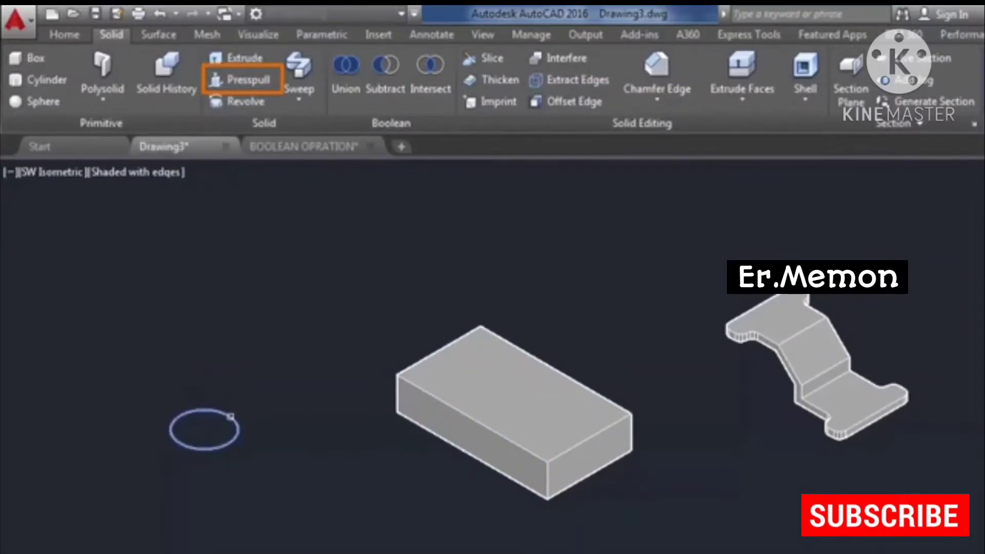
{"action": "left_click", "coordinate": [230, 416]}
{"action": "left_click", "coordinate": [224, 383]}
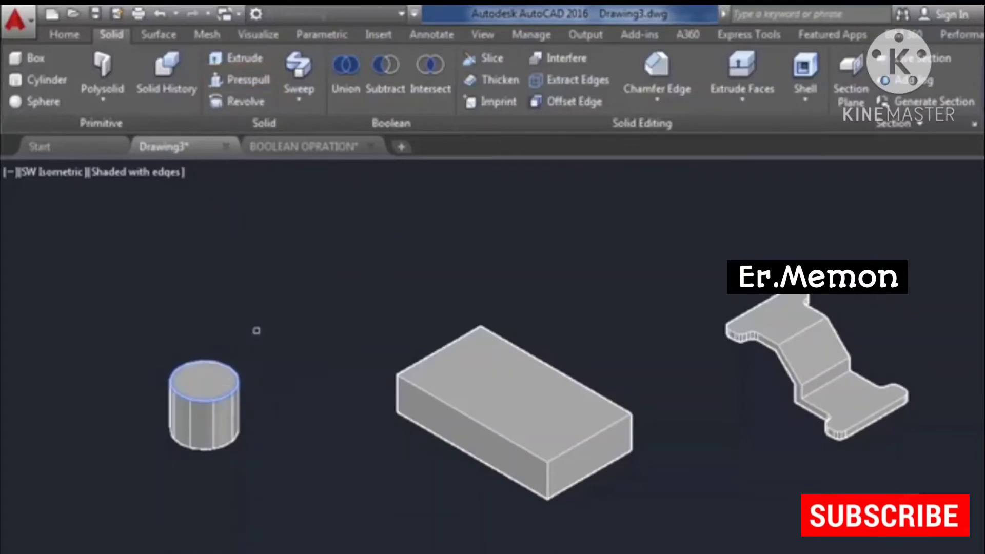
- Examine the narrow end face of the rectangular box up close and from a distance
{"action": "scroll", "coordinate": [303, 450], "scroll_direction": "up", "scroll_amount": 2}
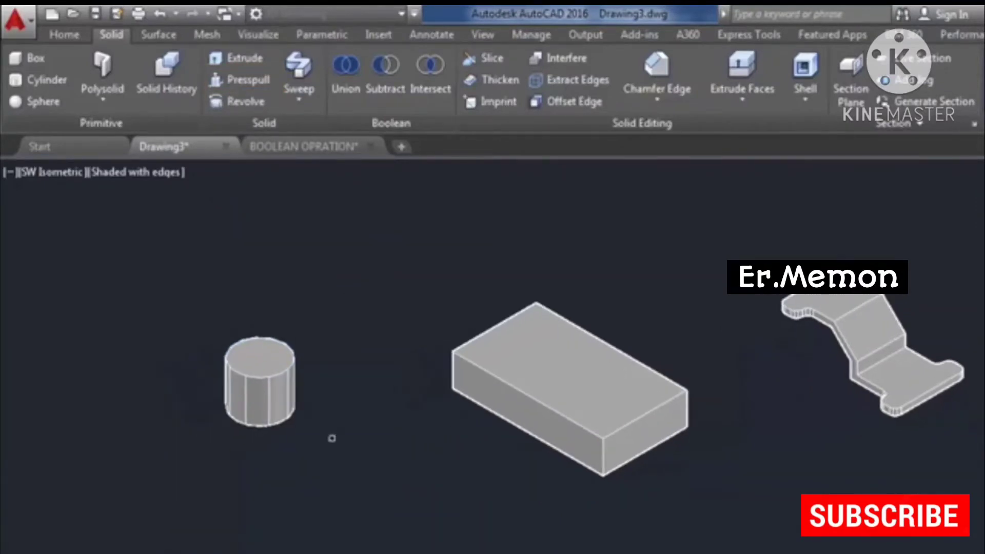
{"action": "scroll", "coordinate": [631, 441], "scroll_direction": "up", "scroll_amount": 1}
{"action": "left_click", "coordinate": [633, 426]}
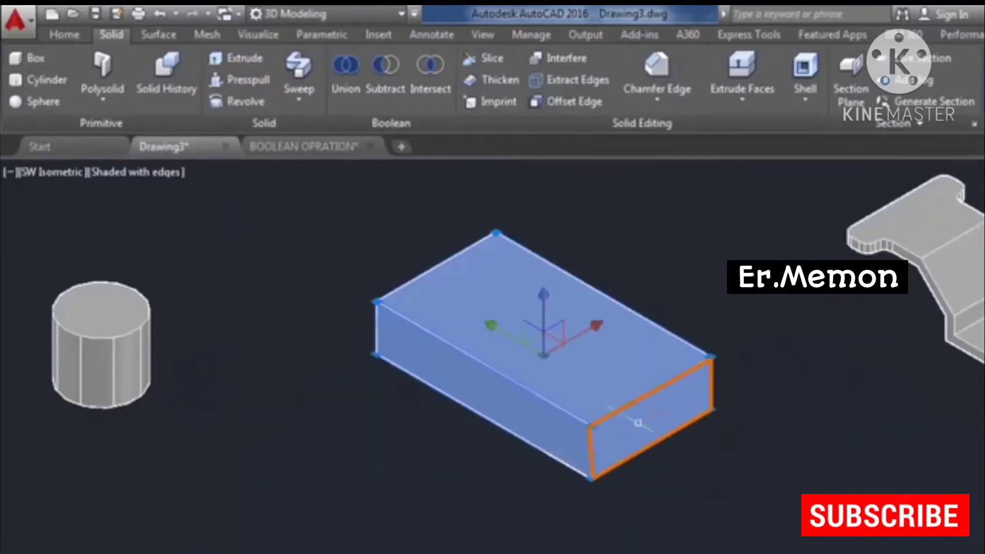
{"action": "key", "text": "Escape"}
{"action": "scroll", "coordinate": [633, 427], "scroll_direction": "up", "scroll_amount": 3}
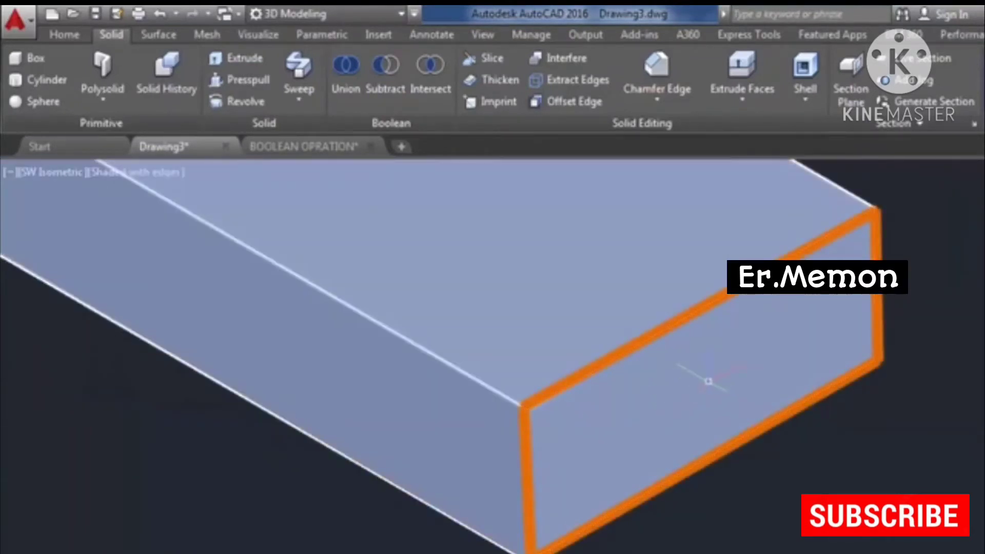
{"action": "scroll", "coordinate": [658, 407], "scroll_direction": "down", "scroll_amount": 6}
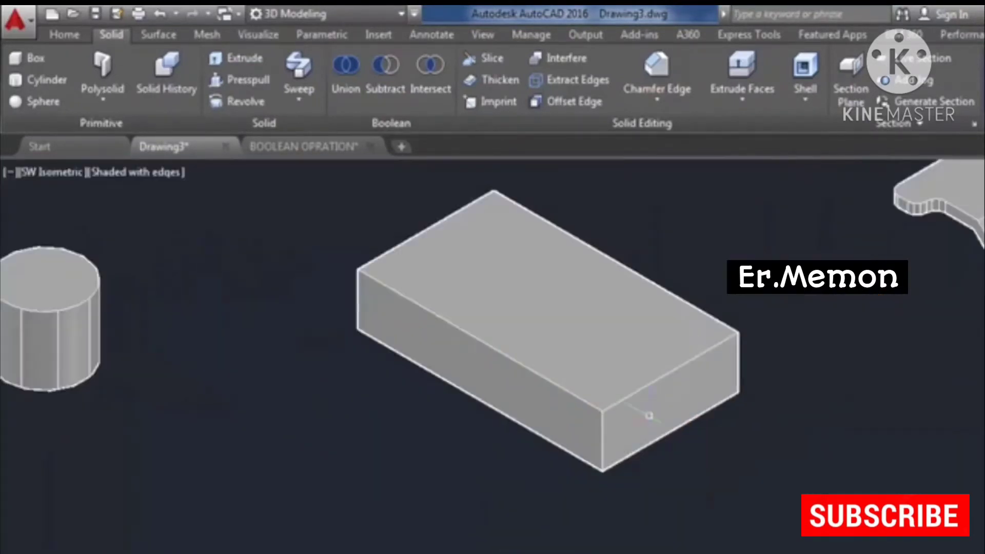
{"action": "middle_click_drag", "start_coordinate": [485, 457], "coordinate": [502, 428]}
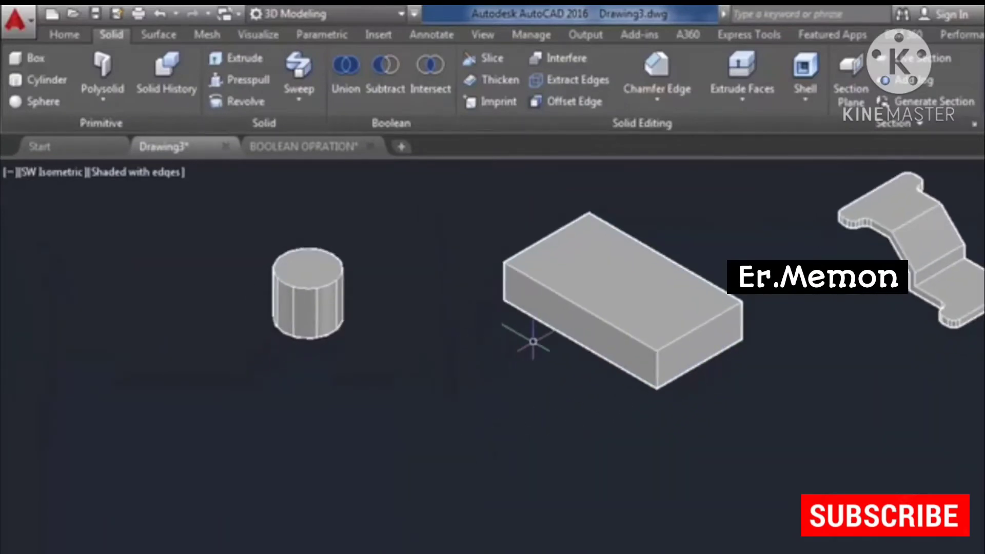
{"action": "middle_click_drag", "start_coordinate": [521, 358], "coordinate": [487, 412]}
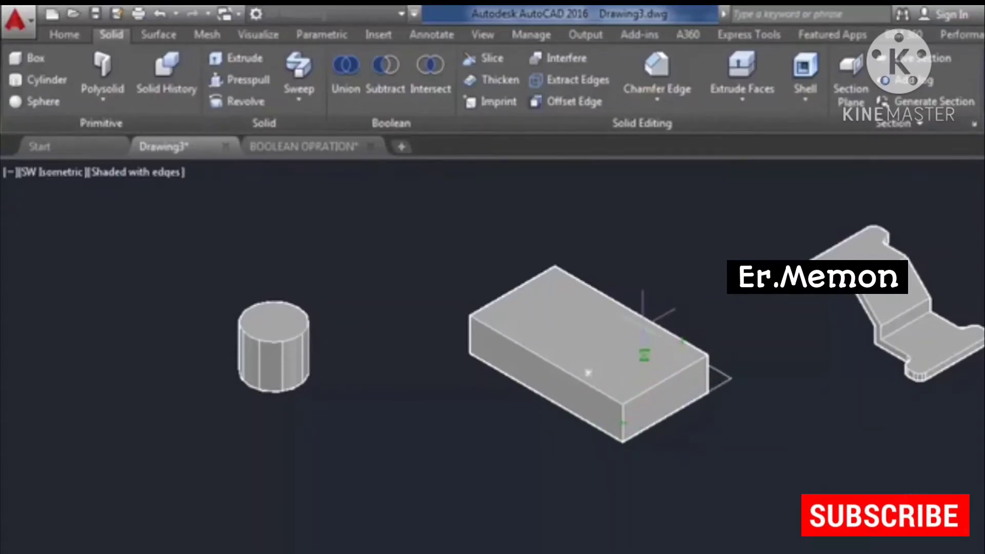
- Try to draw a rectangle on the box's side and extrude it, and erase the rectangle
{"action": "left_click", "coordinate": [743, 385]}
{"action": "left_click", "coordinate": [743, 352]}
{"action": "scroll", "coordinate": [743, 352], "scroll_direction": "up", "scroll_amount": 3}
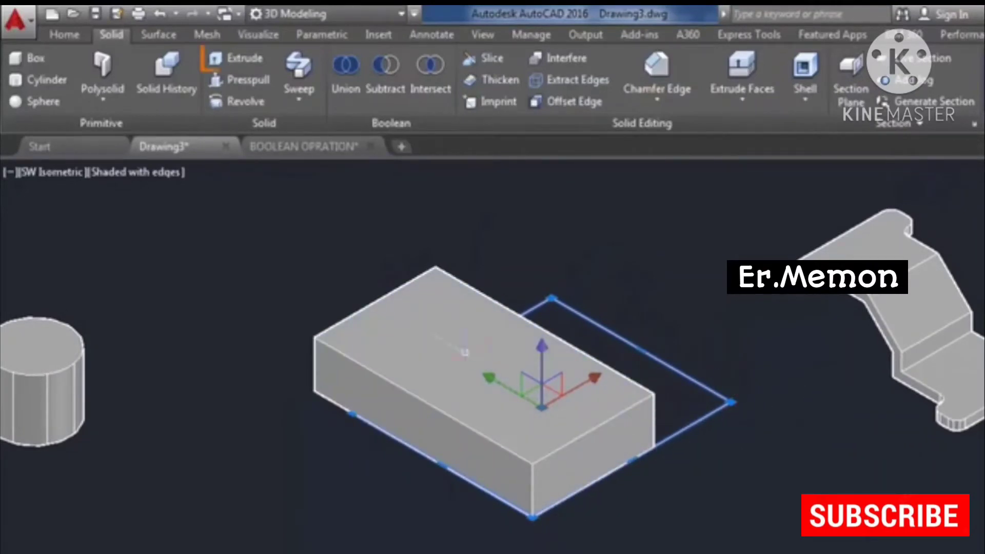
{"action": "left_click", "coordinate": [240, 58]}
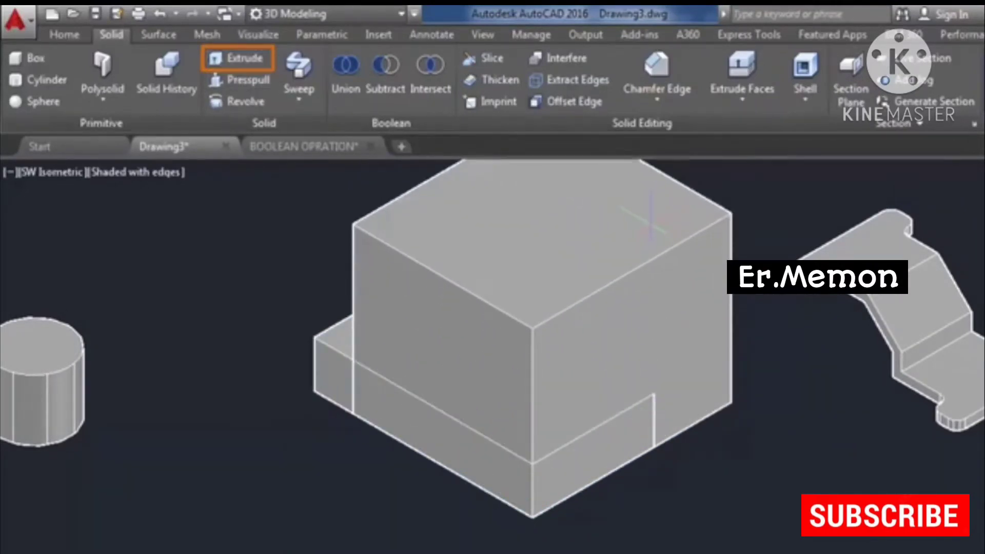
{"action": "key", "text": "Escape"}
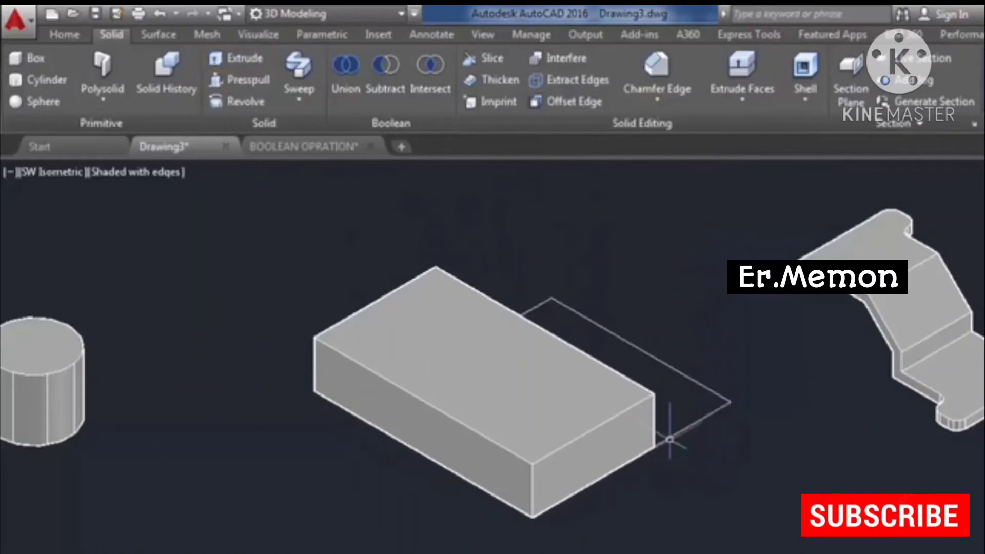
{"action": "left_click", "coordinate": [618, 436]}
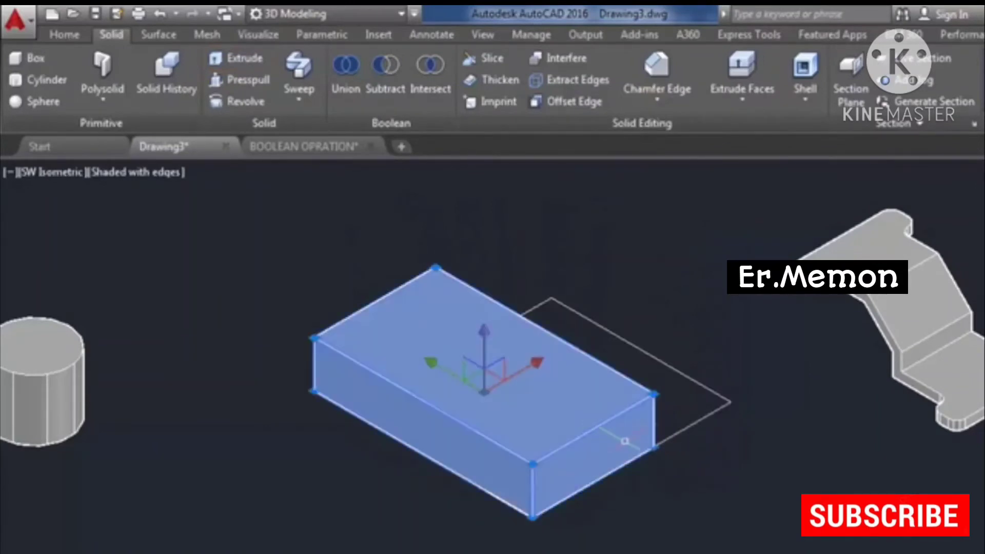
{"action": "scroll", "coordinate": [612, 412], "scroll_direction": "down", "scroll_amount": 4}
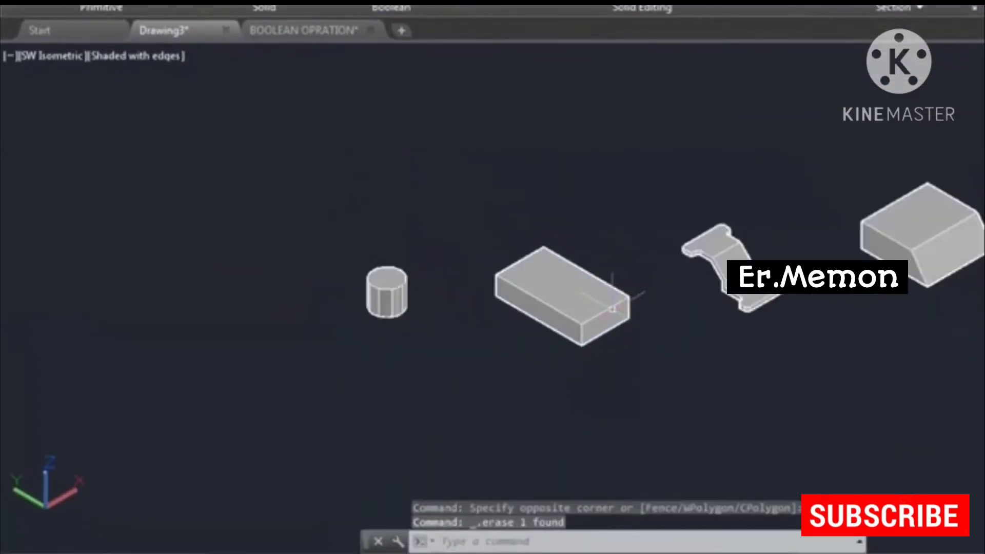
- Set the UCS origin at the box's front top corner, with X along the short top edge and Y along the long top edge
{"action": "middle_click_drag", "start_coordinate": [516, 457], "coordinate": [533, 447]}
{"action": "middle_click_drag", "start_coordinate": [533, 331], "coordinate": [568, 294]}
{"action": "key", "text": "Escape"}
{"action": "type", "text": "ucs"}
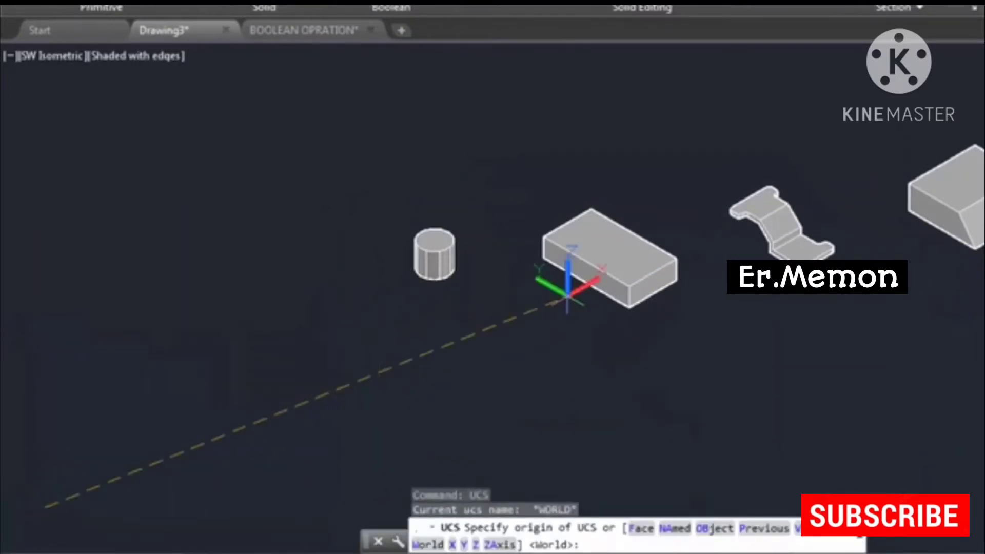
{"action": "scroll", "coordinate": [652, 306], "scroll_direction": "up", "scroll_amount": 3}
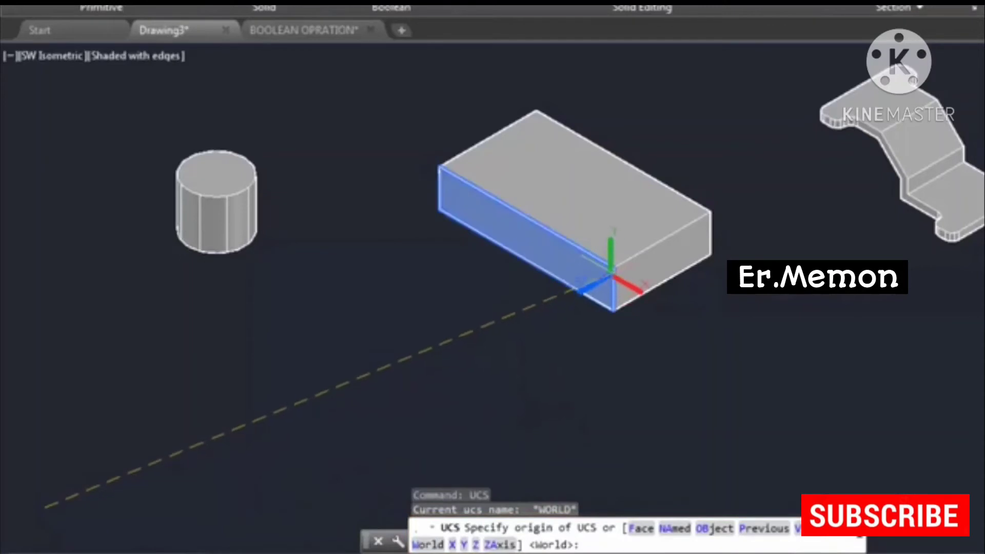
{"action": "left_click", "coordinate": [613, 267]}
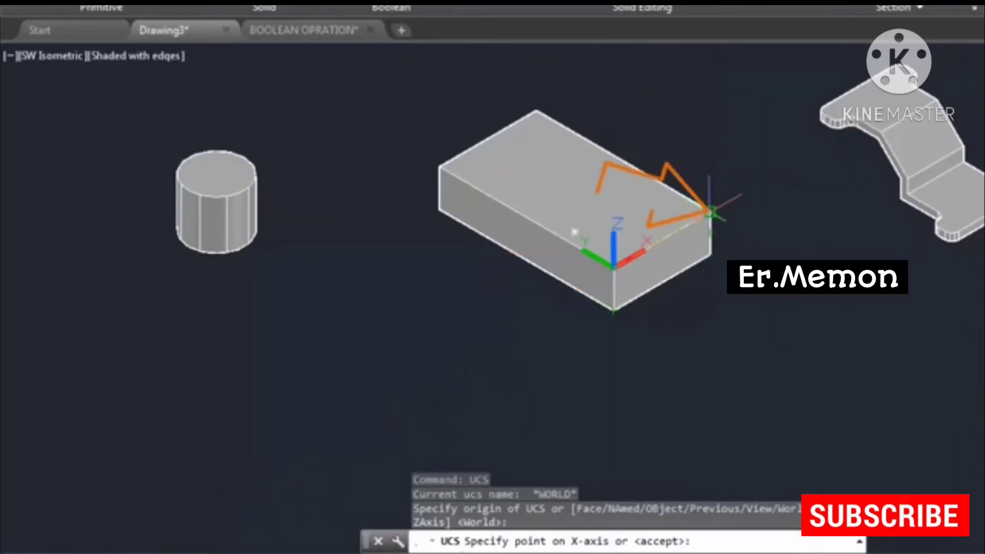
{"action": "left_click", "coordinate": [710, 211]}
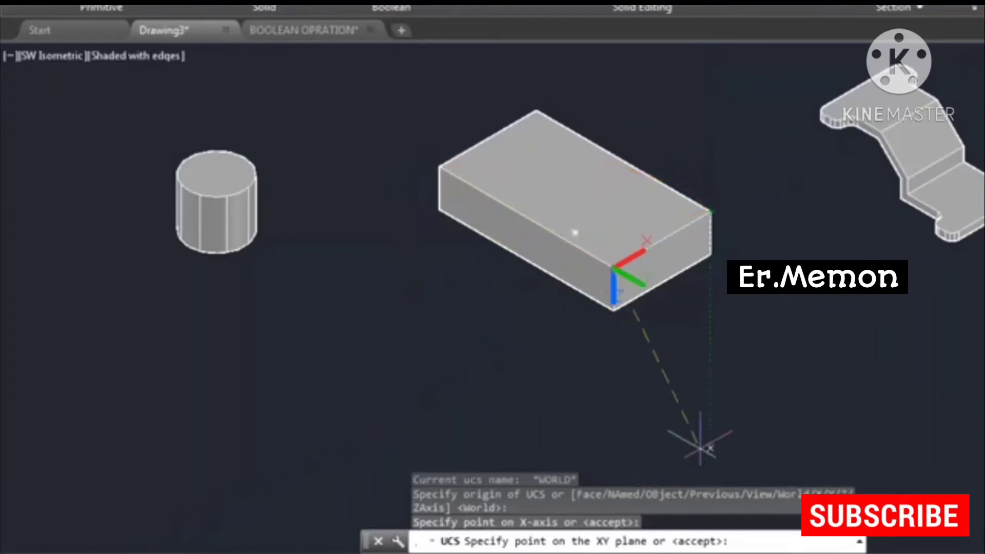
{"action": "left_click", "coordinate": [437, 165]}
{"action": "middle_click_drag", "start_coordinate": [545, 324], "coordinate": [414, 374]}
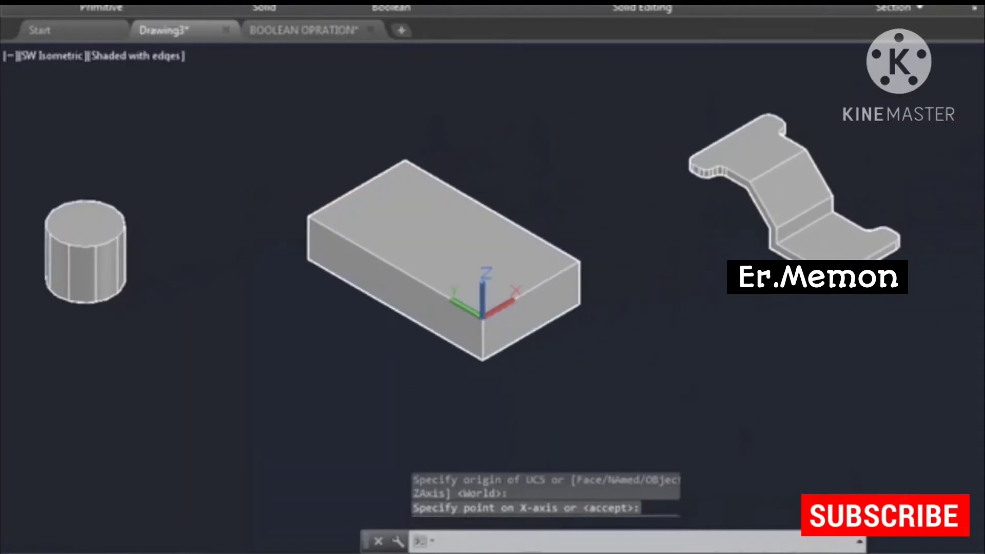
{"action": "key", "text": "Return"}
{"action": "middle_click_drag", "start_coordinate": [483, 299], "coordinate": [505, 271]}
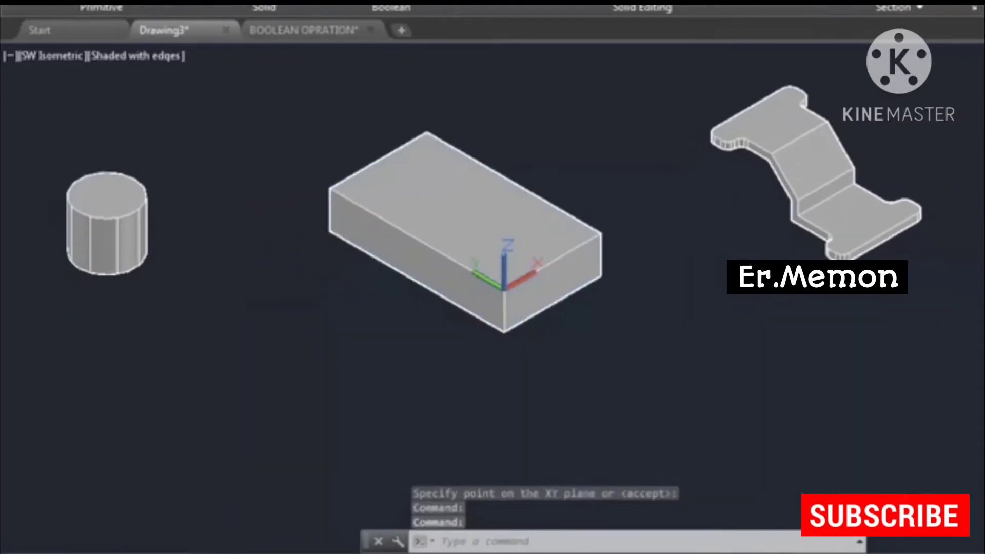
- Draw a circle of about 22 units radius in the empty area between the box and the bent plate, and orbit around the model
{"action": "type", "text": "c"}
{"action": "key", "text": "Return"}
{"action": "left_click", "coordinate": [707, 286]}
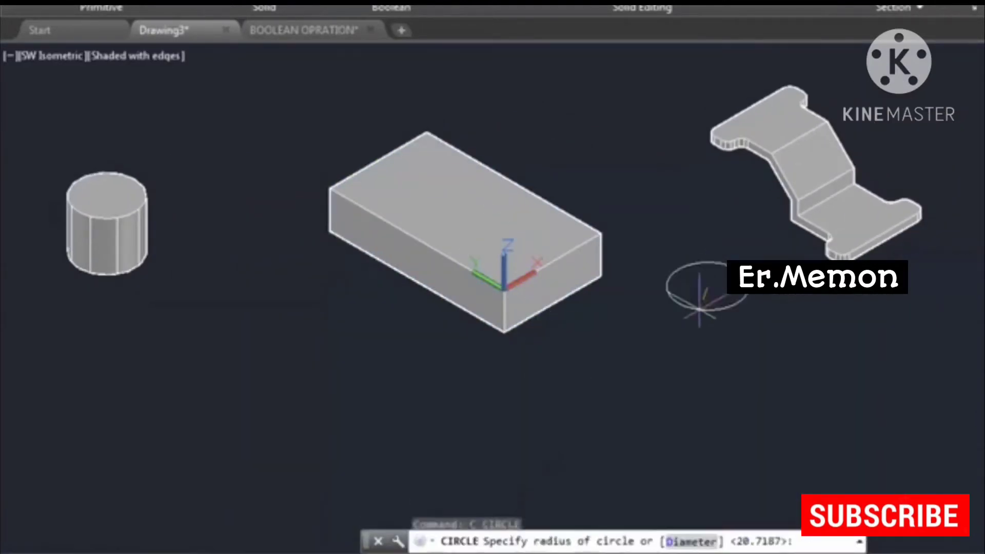
{"action": "left_click", "coordinate": [666, 288]}
{"action": "middle_click_drag", "start_coordinate": [549, 321], "coordinate": [819, 318], "text": "shift"}
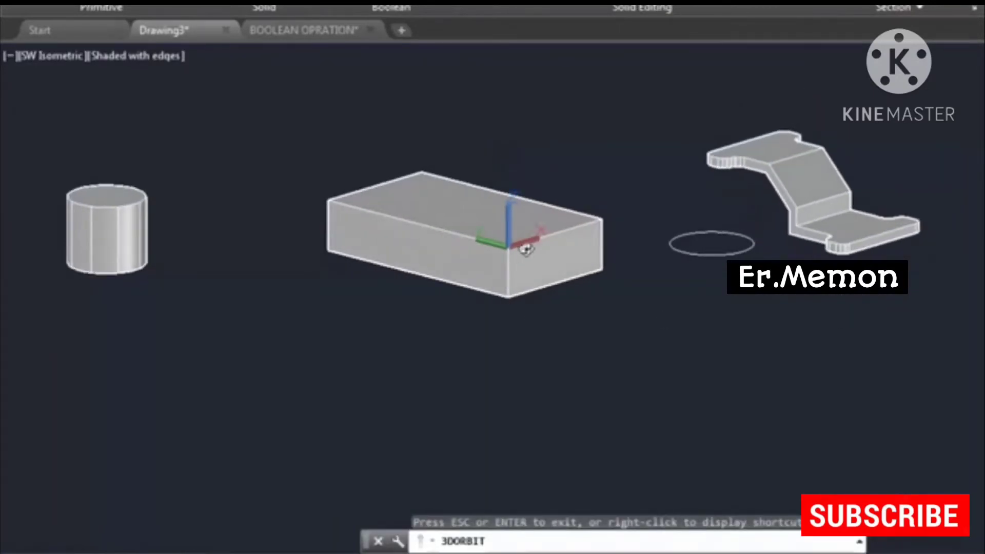
{"action": "middle_click_drag", "start_coordinate": [726, 283], "coordinate": [604, 248], "text": "shift"}
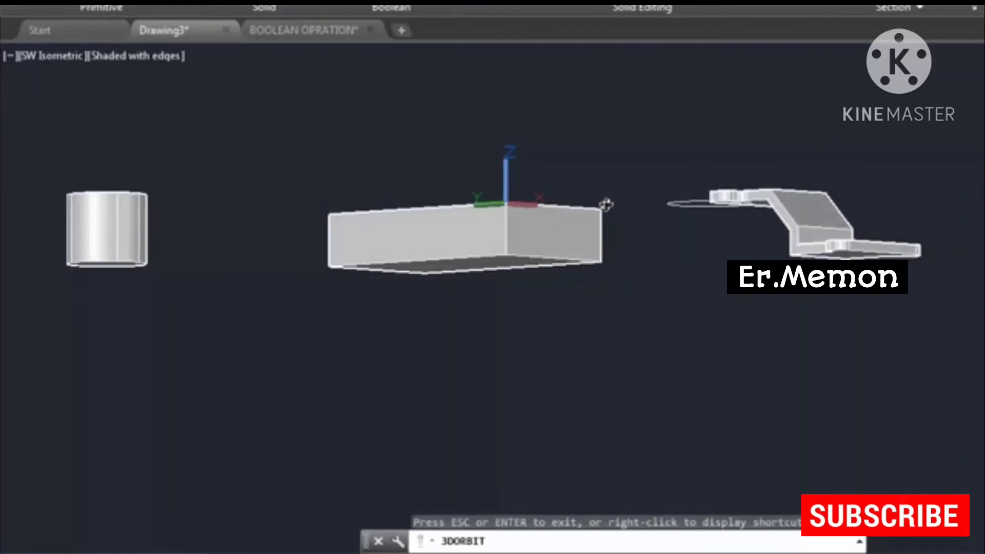
{"action": "middle_click_drag", "start_coordinate": [698, 214], "coordinate": [314, 51], "text": "shift"}
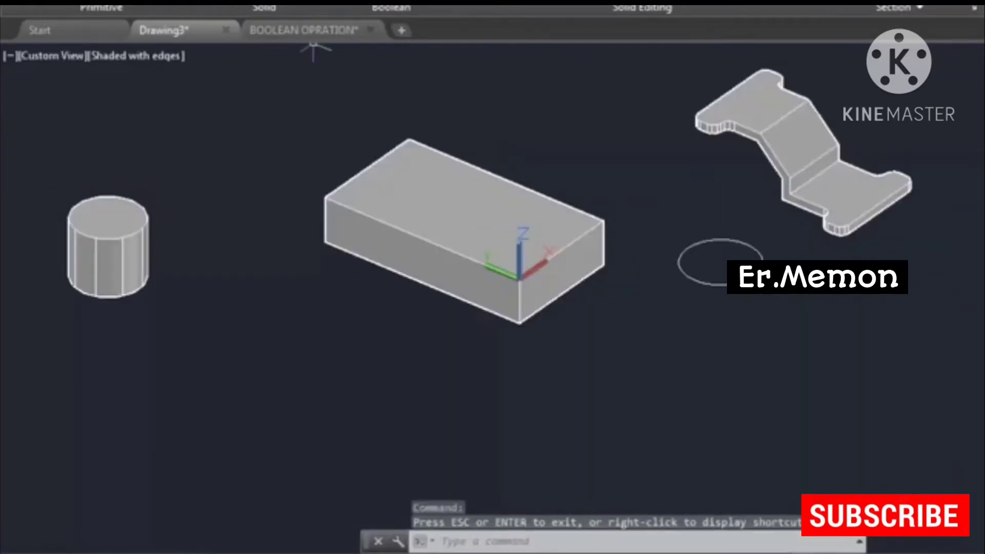
- Extrude the new circle about 61 units upward into a cylinder and erase the cylinder
{"action": "type", "text": "ext"}
{"action": "key", "text": "Return"}
{"action": "left_click", "coordinate": [713, 281]}
{"action": "left_click", "coordinate": [670, 229]}
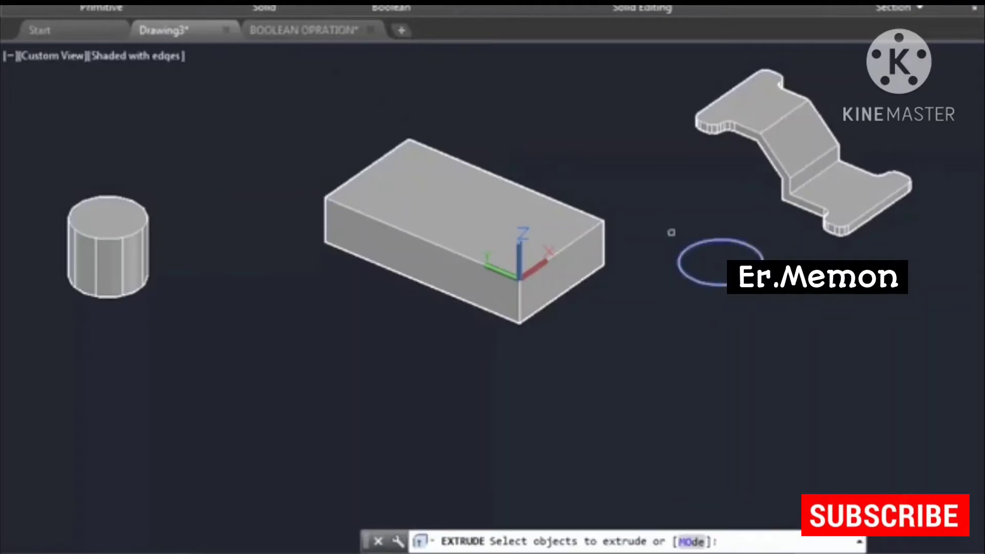
{"action": "key", "text": "Return"}
{"action": "left_click", "coordinate": [652, 159]}
{"action": "middle_click_drag", "start_coordinate": [736, 321], "coordinate": [974, 384], "text": "shift"}
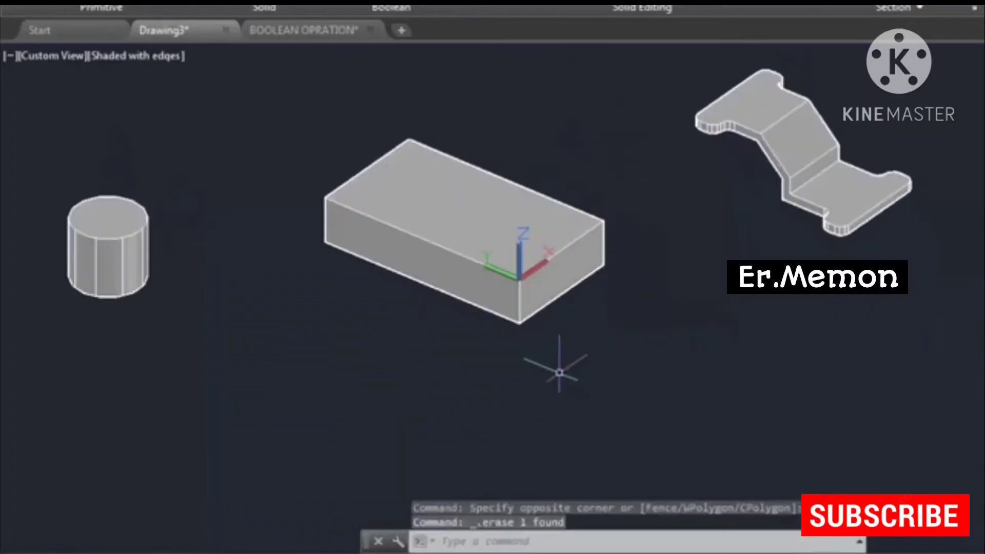
{"action": "type", "text": "ucs"}
{"action": "key", "text": "Return"}
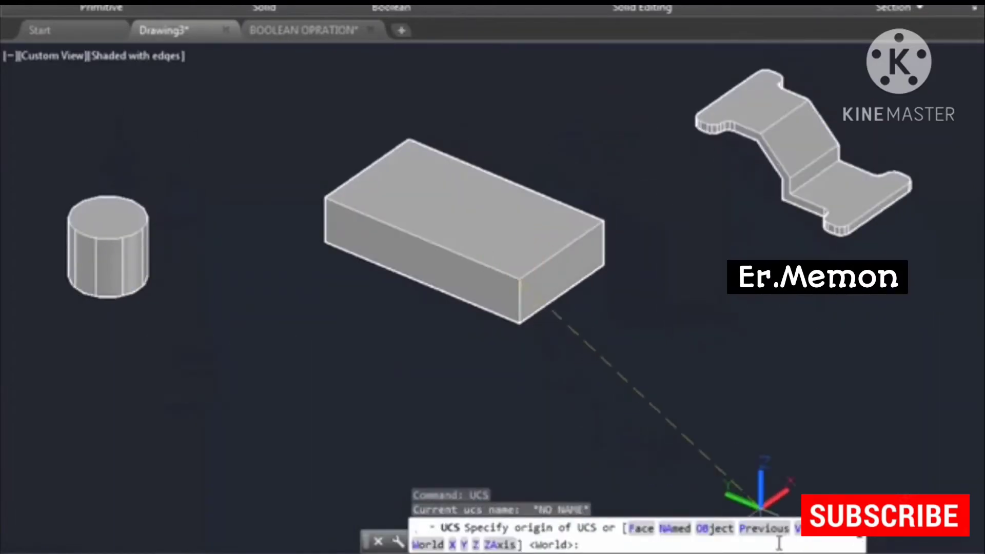
{"action": "left_click", "coordinate": [452, 543]}
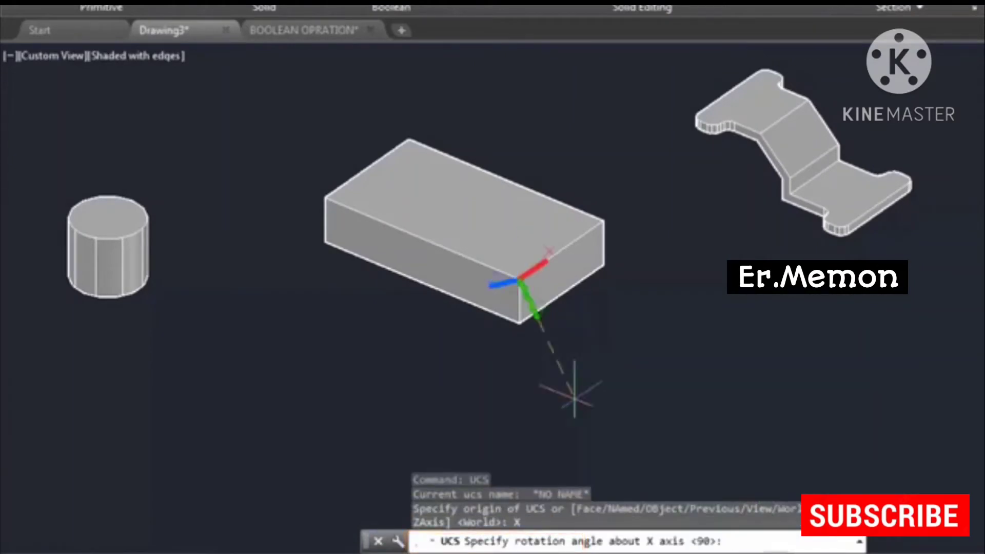
{"action": "key", "text": "Escape"}
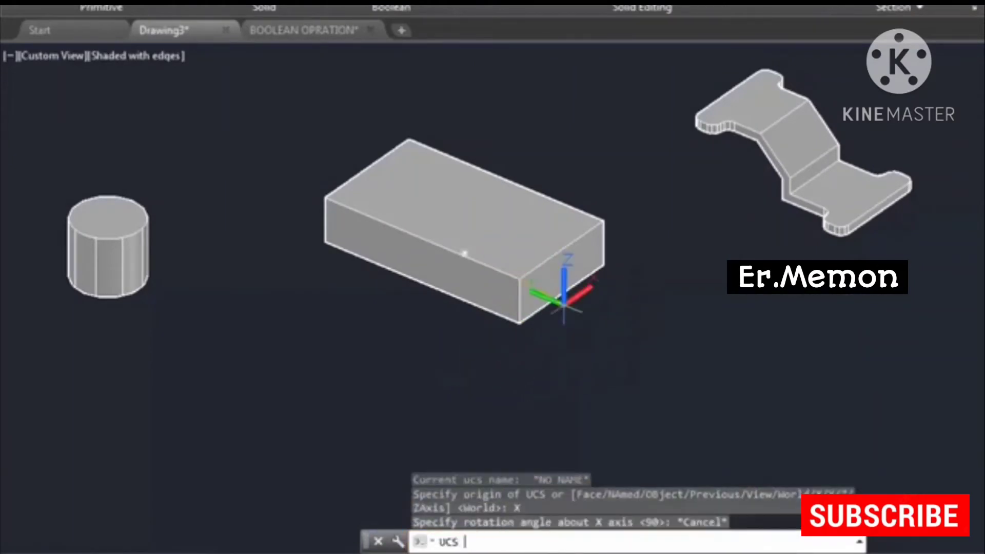
- Move the UCS origin to the empty area in front of the box, keeping the current axis directions
{"action": "key", "text": "Return"}
{"action": "left_click", "coordinate": [305, 467]}
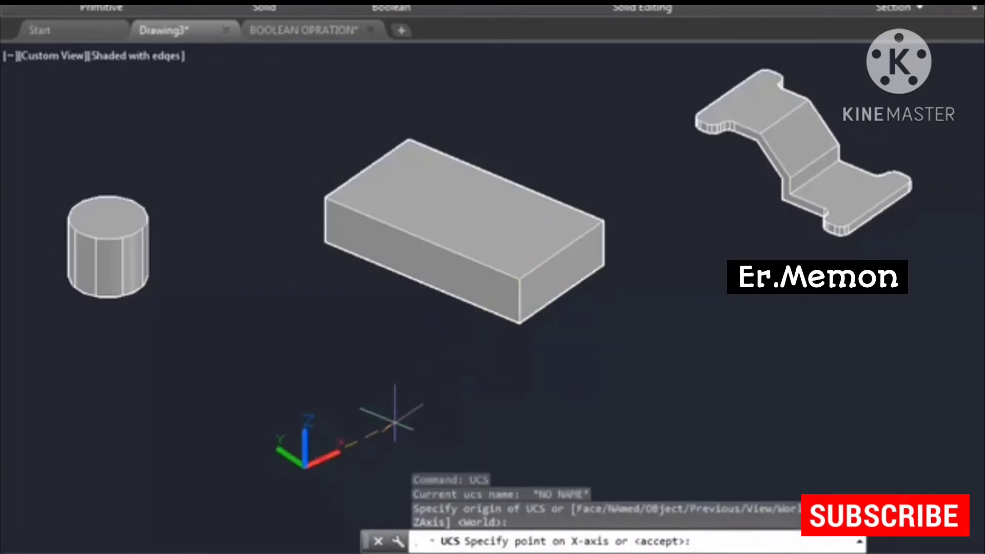
{"action": "key", "text": "Return"}
{"action": "middle_click_drag", "start_coordinate": [391, 403], "coordinate": [440, 347]}
- Rotate the UCS 90 degrees about its X axis
{"action": "type", "text": "ucs"}
{"action": "key", "text": "Return"}
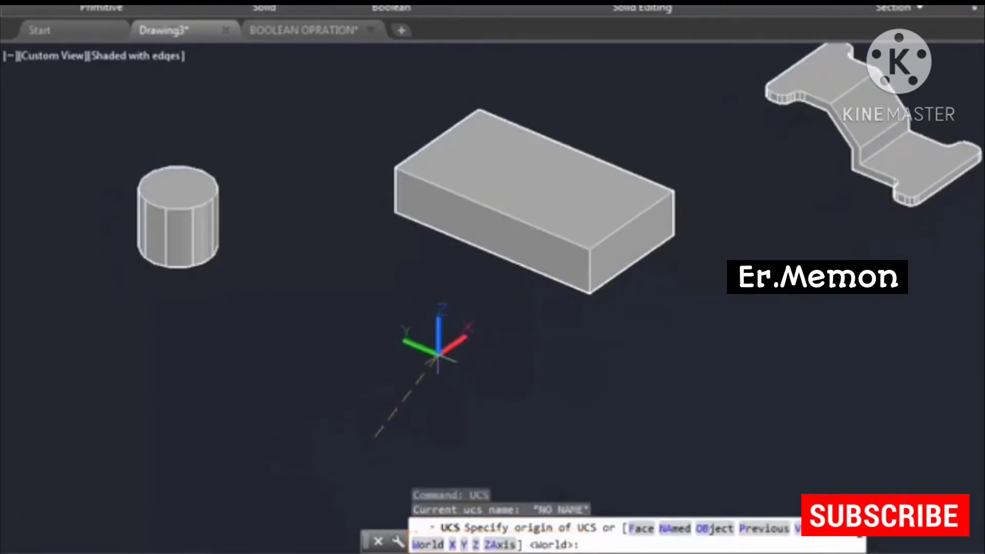
{"action": "left_click", "coordinate": [452, 545]}
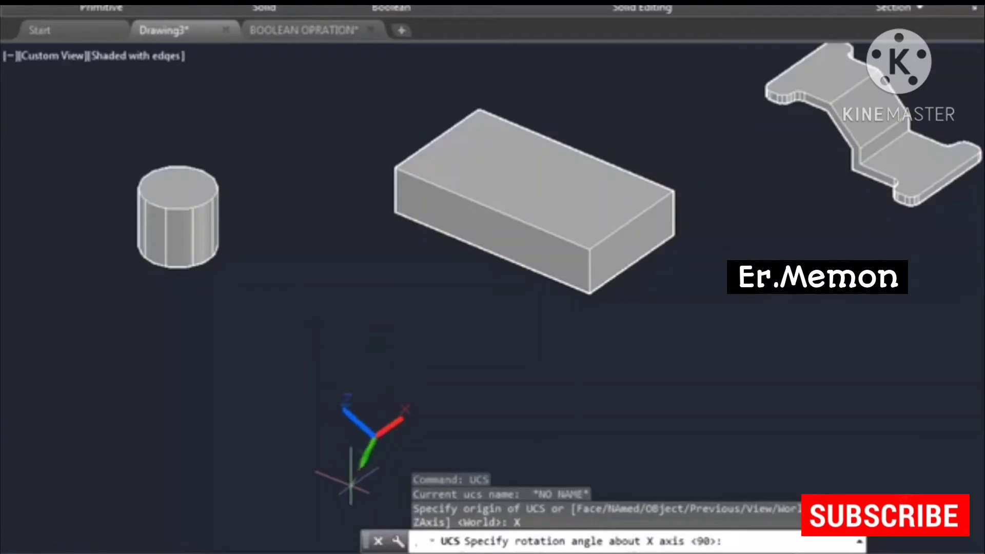
{"action": "type", "text": "9"}
{"action": "key", "text": "Return"}
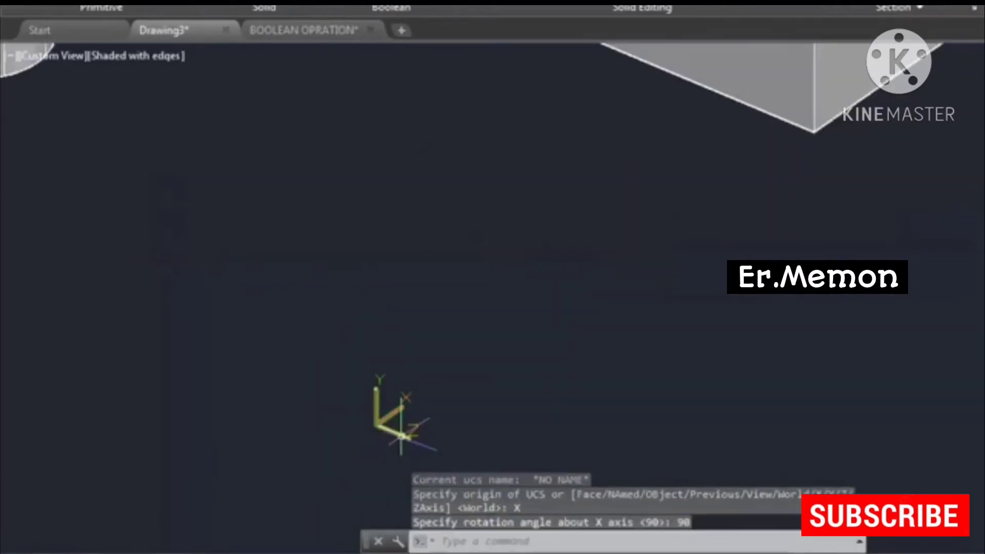
- Draw a freehand upright circle on the rotated XY plane, in the empty area in front of the box
{"action": "scroll", "coordinate": [405, 426], "scroll_direction": "up", "scroll_amount": 2}
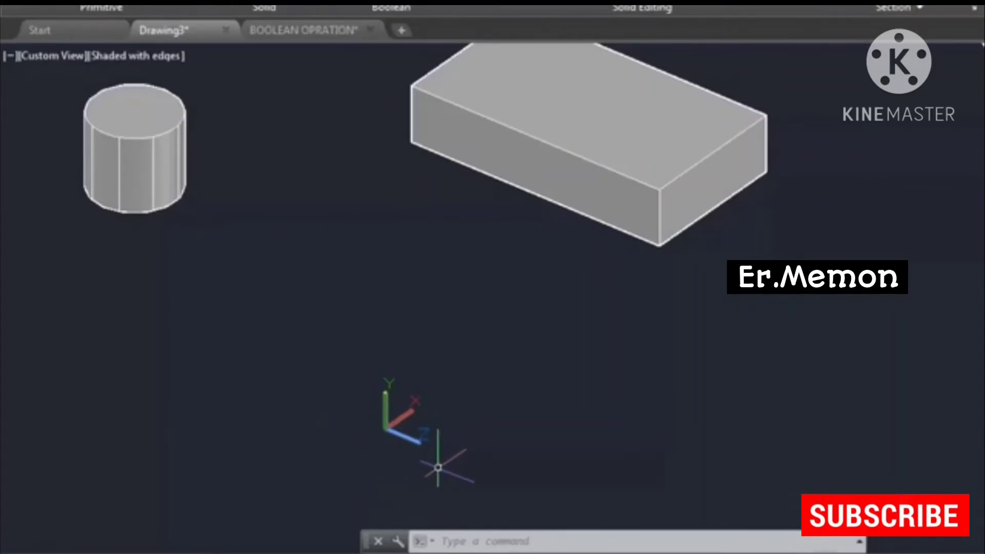
{"action": "type", "text": "c"}
{"action": "key", "text": "Return"}
{"action": "left_click", "coordinate": [548, 352]}
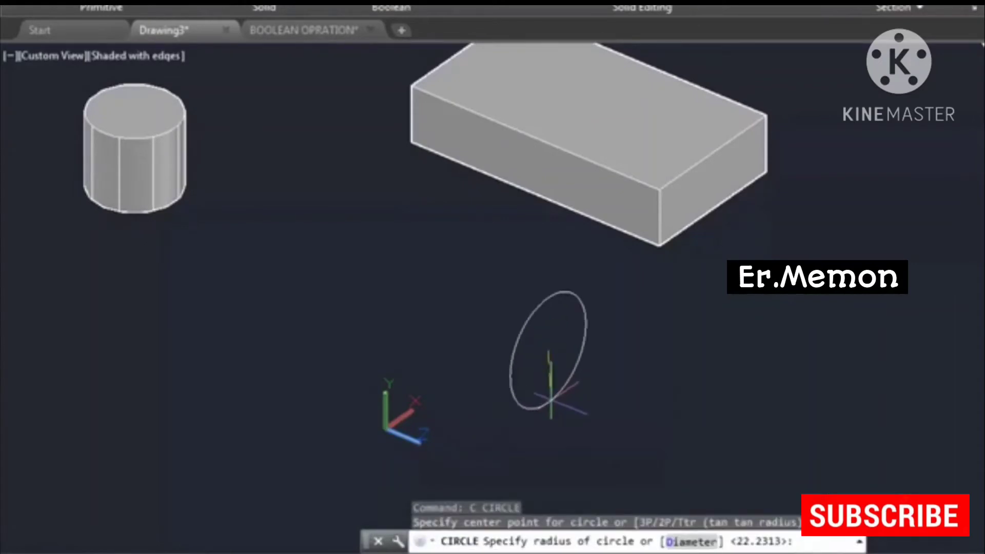
{"action": "left_click", "coordinate": [551, 399]}
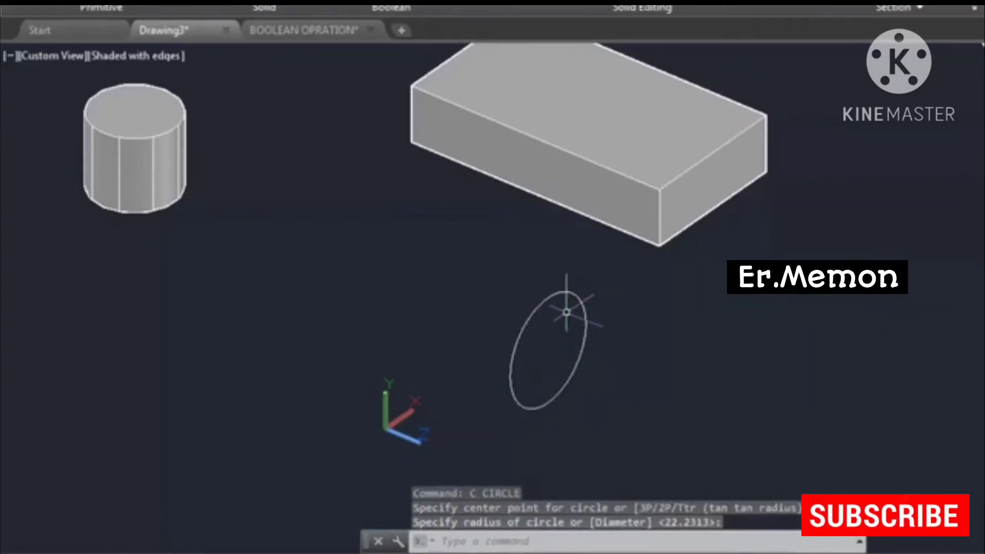
- Extrude the upright circle about 67 units in the negative Z direction into a horizontal cylinder in front of the box
{"action": "type", "text": "ext"}
{"action": "key", "text": "Return"}
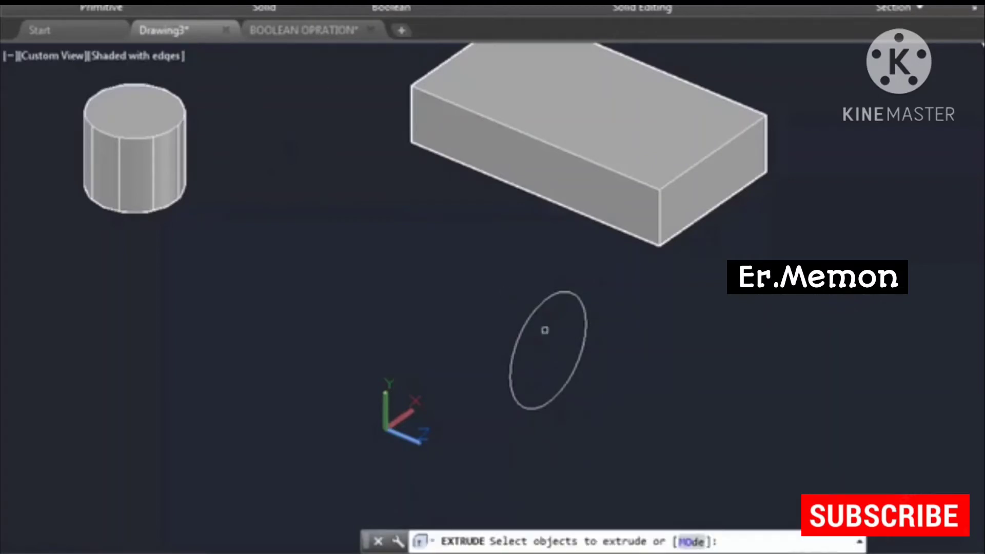
{"action": "left_click", "coordinate": [538, 312]}
{"action": "key", "text": "Return"}
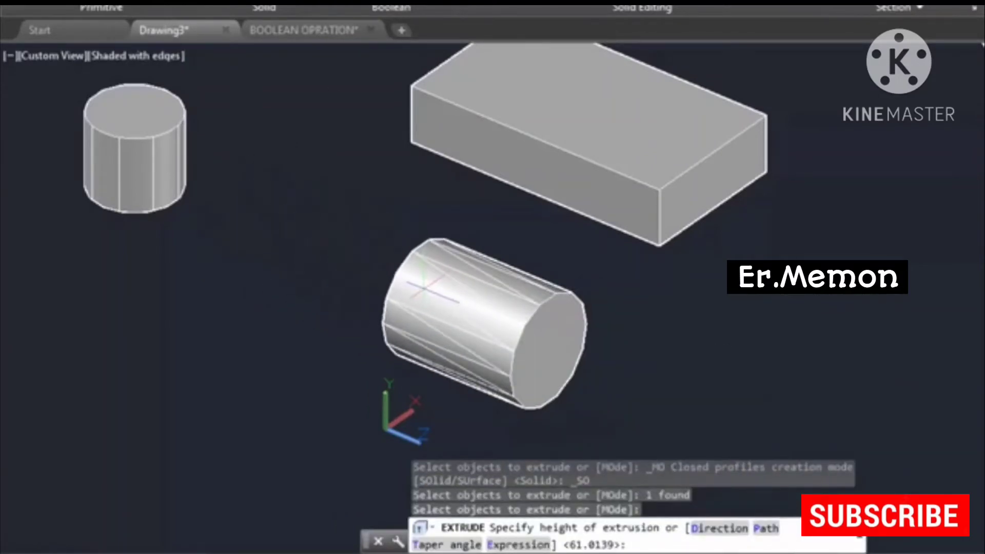
{"action": "left_click", "coordinate": [410, 298]}
{"action": "left_click_drag", "start_coordinate": [191, 179], "coordinate": [160, 165]}
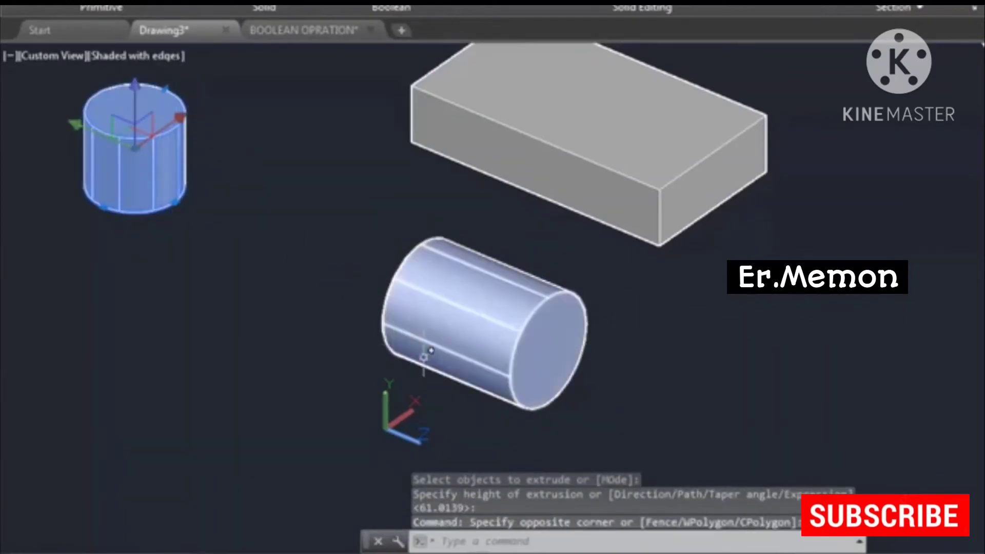
{"action": "key", "text": "Escape"}
{"action": "key", "text": "Escape"}
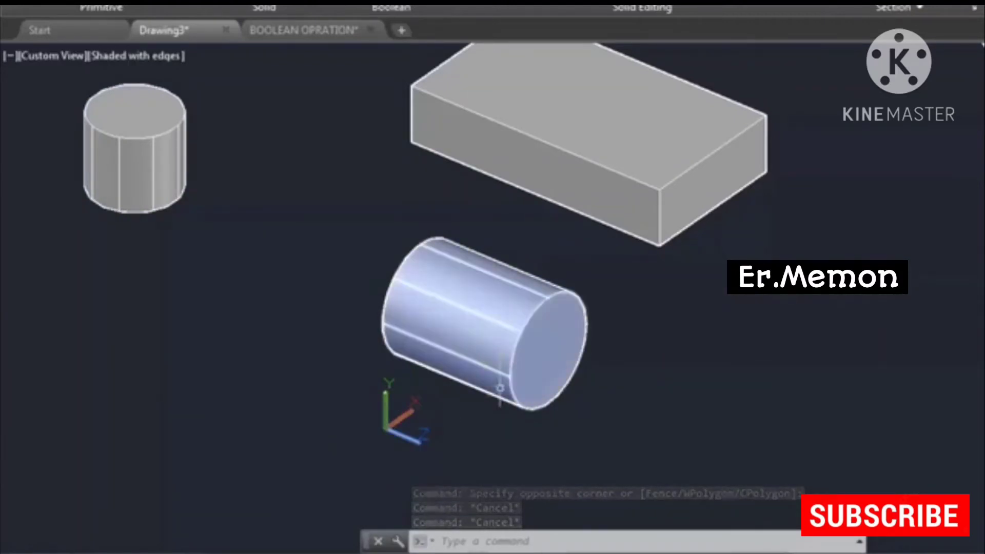
{"action": "middle_click_drag", "start_coordinate": [578, 413], "coordinate": [593, 412]}
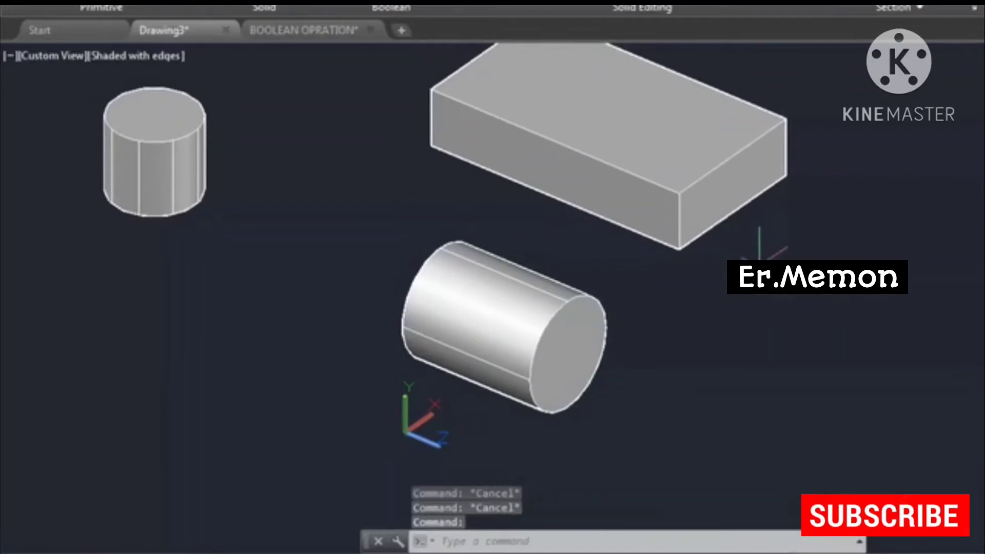
{"action": "key", "text": "Escape"}
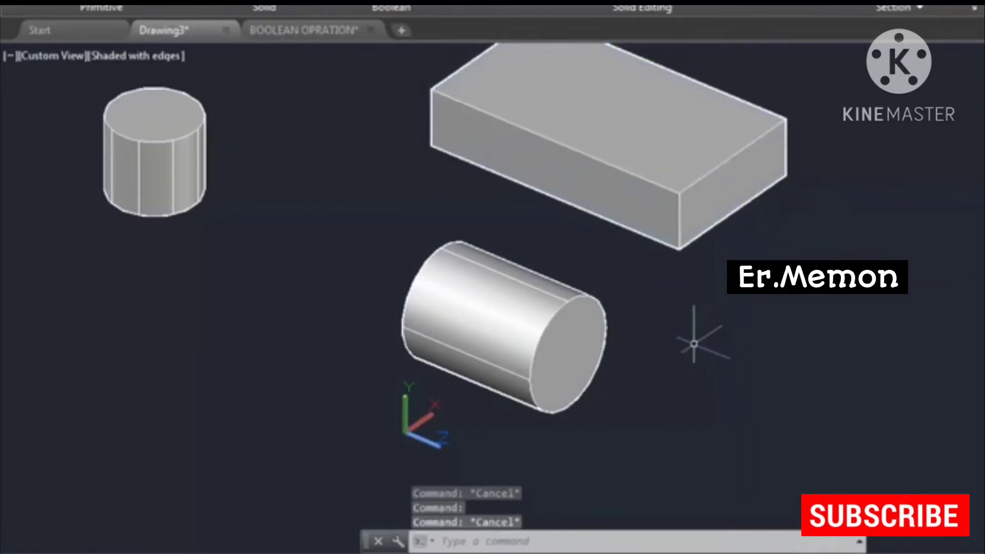
- Rotate the UCS -90 degrees about its X axis
{"action": "key", "text": "Escape"}
{"action": "type", "text": "ucs"}
{"action": "key", "text": "Return"}
{"action": "key", "text": "Escape"}
{"action": "type", "text": "uc"}
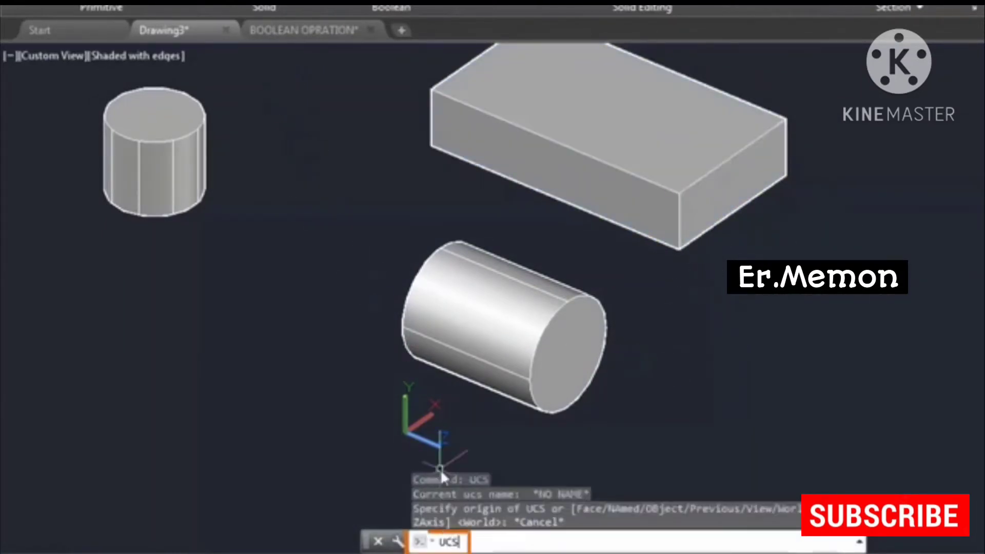
{"action": "type", "text": "s"}
{"action": "key", "text": "Return"}
{"action": "type", "text": "X"}
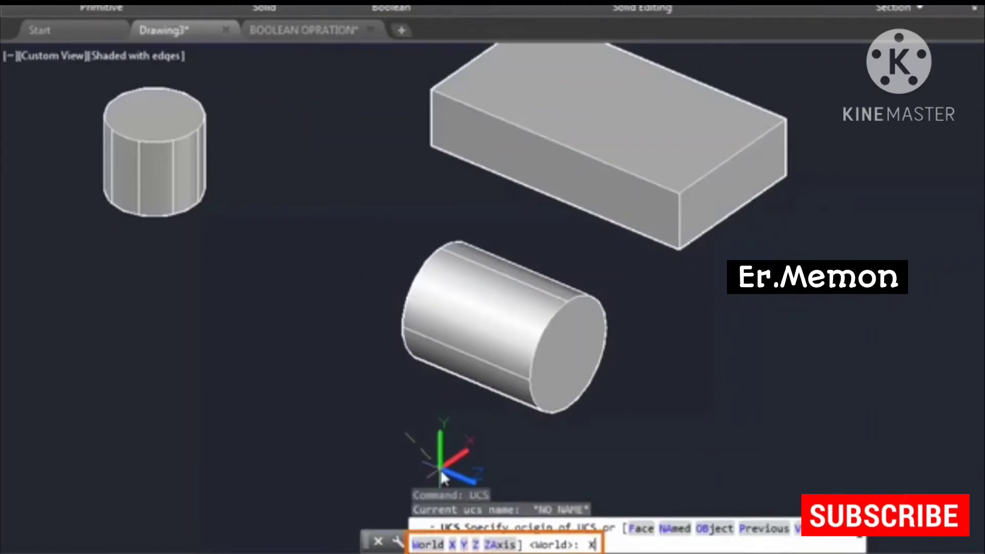
{"action": "key", "text": "Return"}
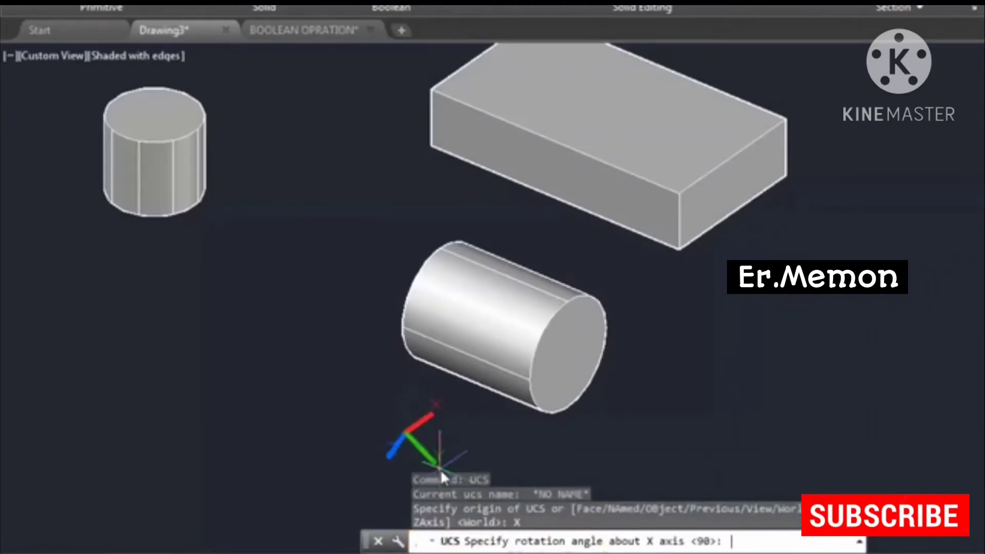
{"action": "type", "text": "-90"}
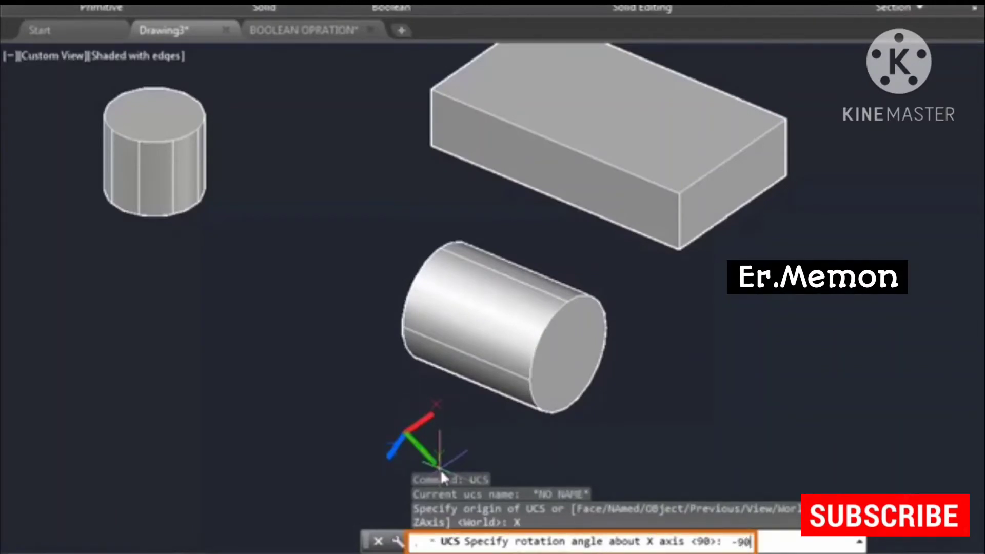
{"action": "key", "text": "Return"}
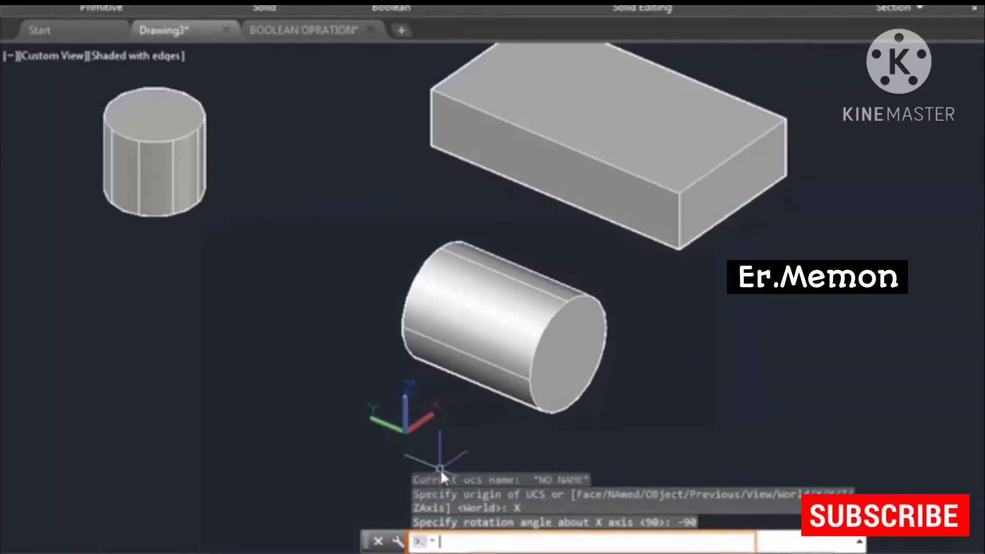
- Rotate the UCS 90 degrees about its Y axis
{"action": "middle_click_drag", "start_coordinate": [646, 405], "coordinate": [556, 402]}
{"action": "type", "text": "ucs"}
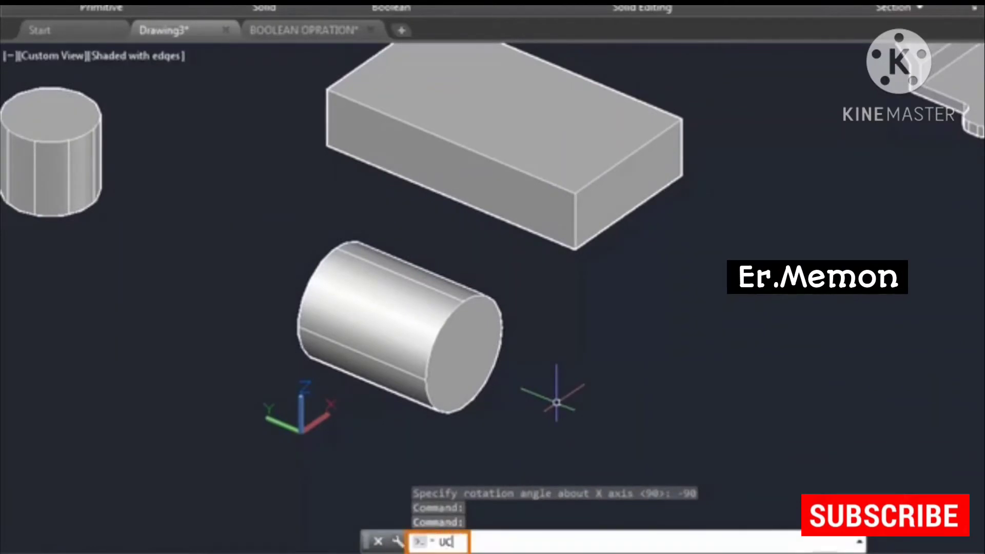
{"action": "key", "text": "Return"}
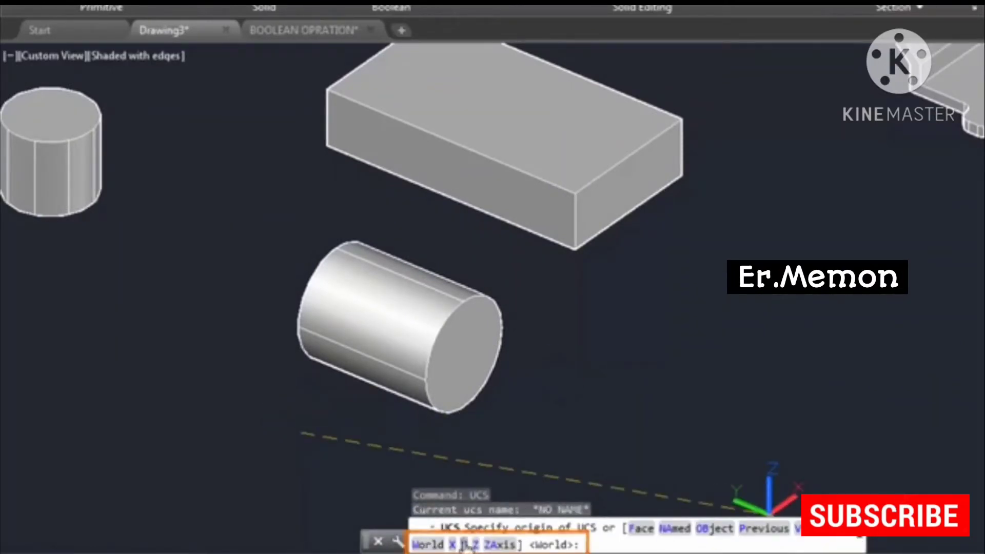
{"action": "left_click", "coordinate": [468, 546]}
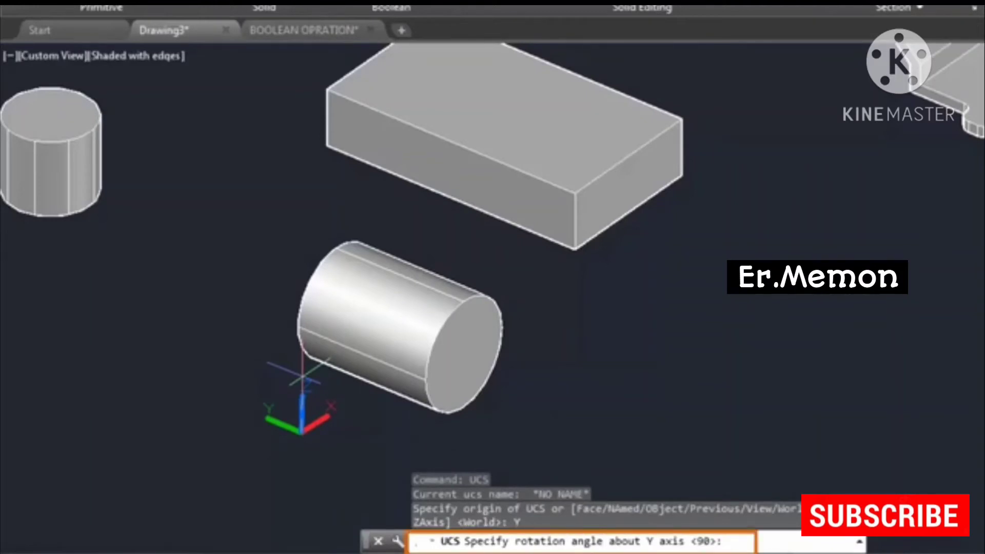
{"action": "key", "text": "Return"}
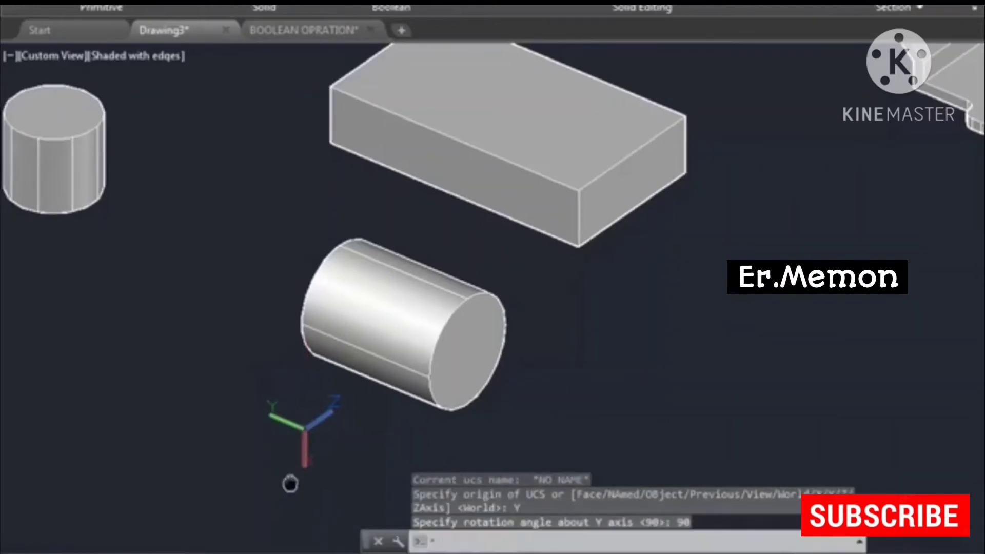
- Draw an upright circle about 22 units in radius on the rotated XY plane, in the empty area beside the horizontal cylinder
{"action": "middle_click_drag", "start_coordinate": [288, 481], "coordinate": [340, 433]}
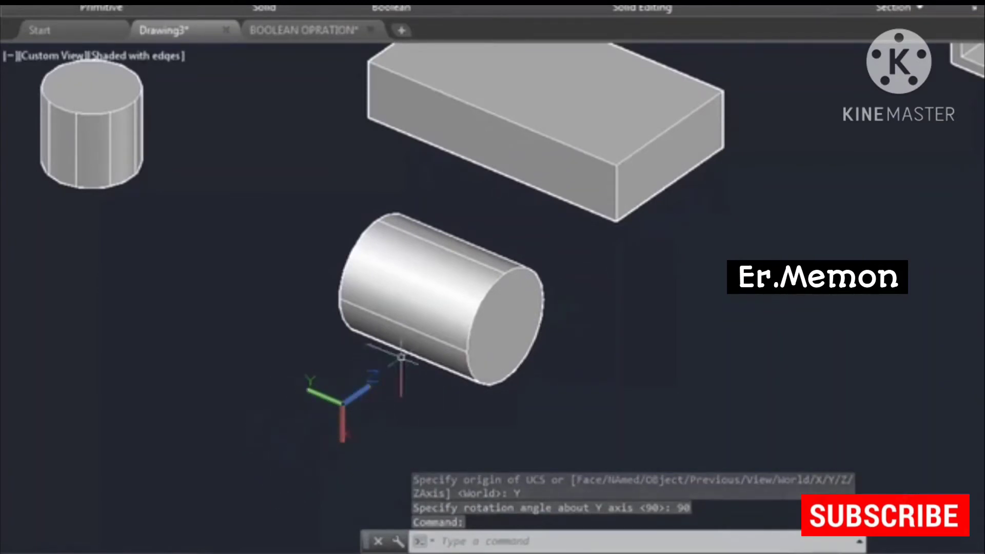
{"action": "type", "text": "c"}
{"action": "key", "text": "Return"}
{"action": "left_click", "coordinate": [215, 332]}
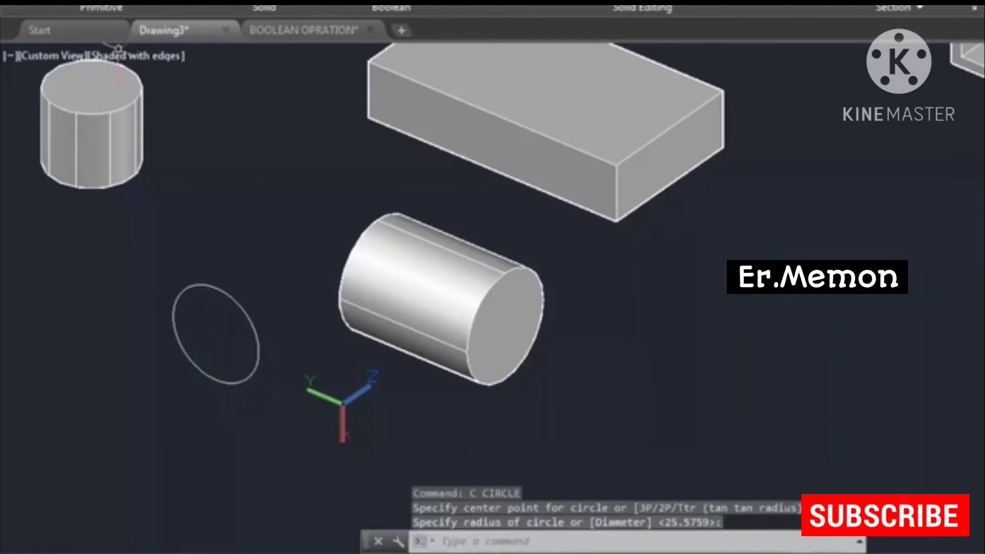
- Extrude the new circle along the positive Z axis into a second horizontal cylinder that reaches over the first one
{"action": "left_click", "coordinate": [119, 47]}
{"action": "left_click", "coordinate": [238, 289]}
{"action": "key", "text": "Return"}
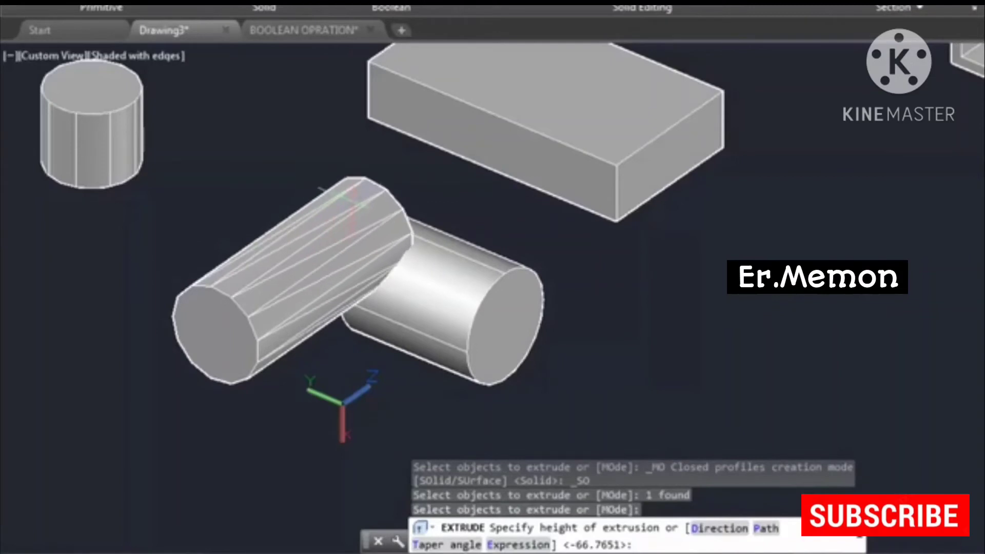
{"action": "left_click", "coordinate": [347, 200]}
{"action": "middle_click_drag", "start_coordinate": [256, 358], "coordinate": [312, 347]}
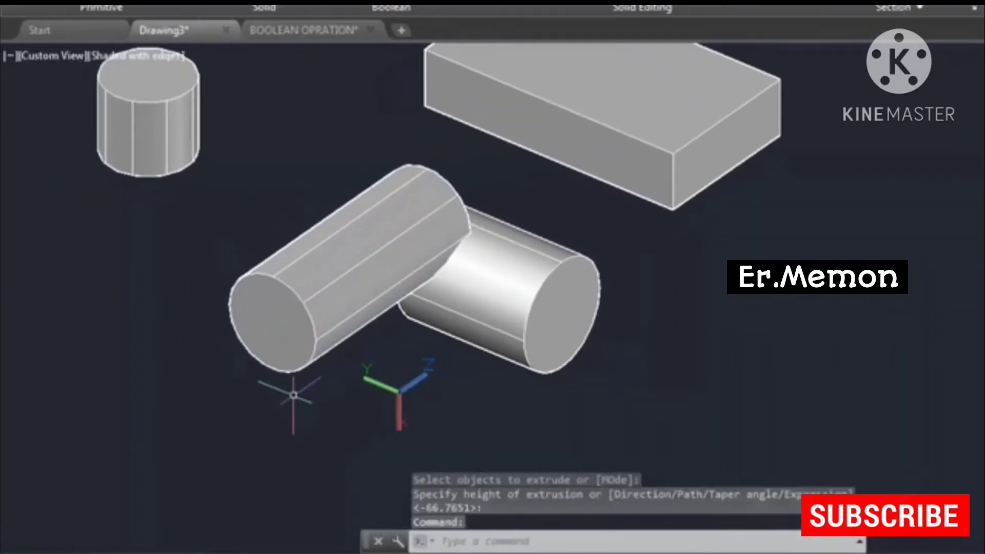
- Select the vertical cylinder and the two horizontal cylinders one by one to compare their extrusion directions, and clear the selection
{"action": "left_click", "coordinate": [177, 201]}
{"action": "left_click", "coordinate": [149, 141]}
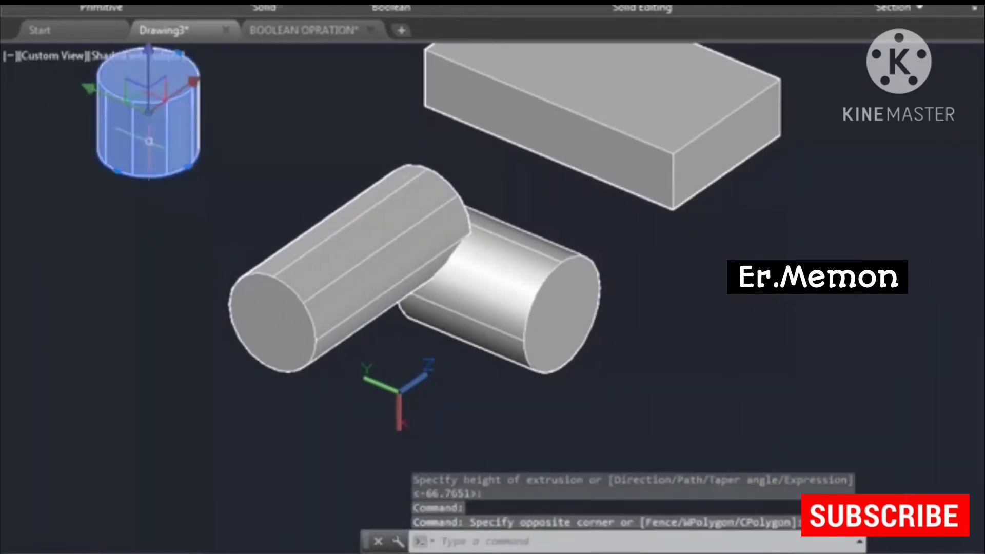
{"action": "middle_click_drag", "start_coordinate": [175, 164], "coordinate": [181, 199]}
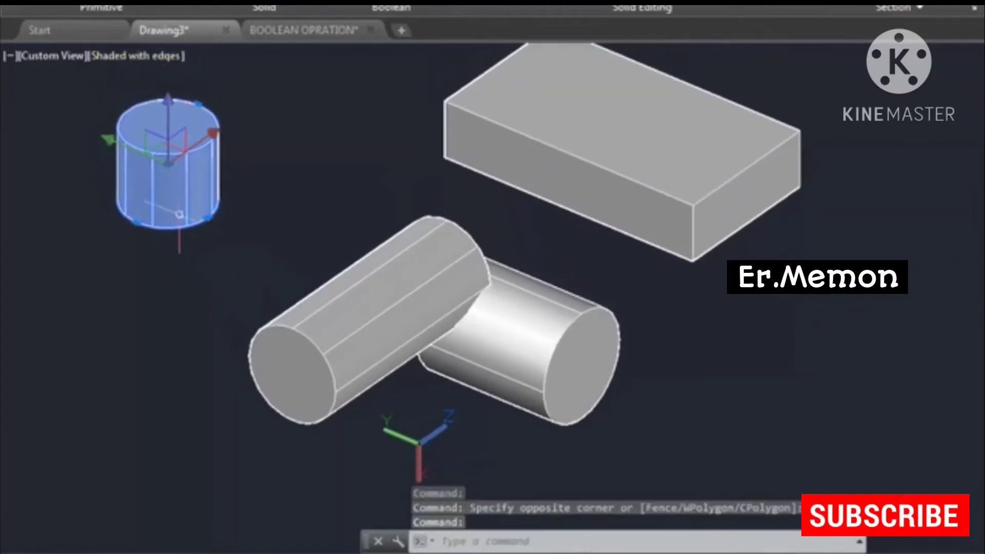
{"action": "left_click", "coordinate": [724, 450]}
{"action": "left_click", "coordinate": [569, 358]}
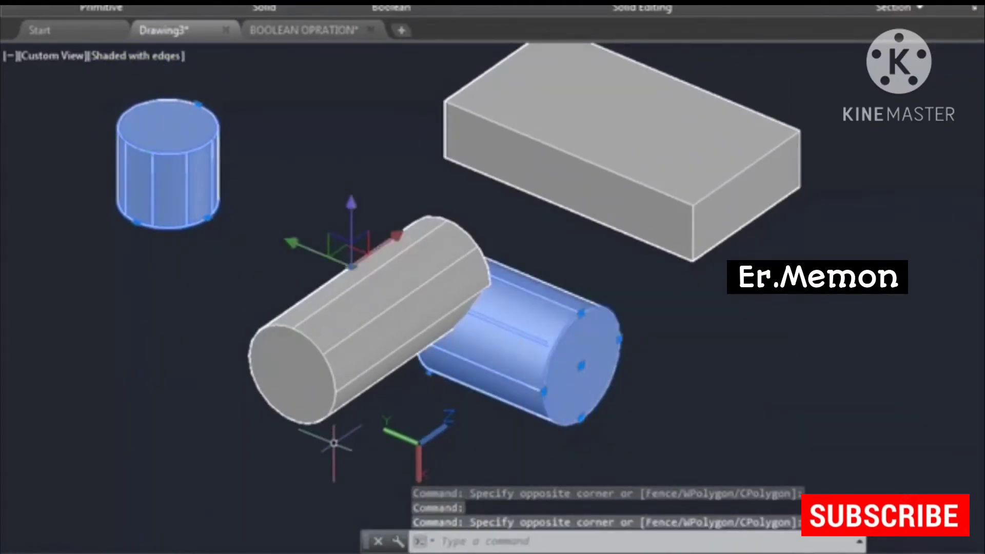
{"action": "left_click", "coordinate": [347, 451]}
{"action": "left_click", "coordinate": [293, 392]}
{"action": "key", "text": "Escape"}
- Reset the UCS to the World coordinate system
{"action": "middle_click_drag", "start_coordinate": [687, 388], "coordinate": [644, 367]}
{"action": "type", "text": "ucs"}
{"action": "key", "text": "Return"}
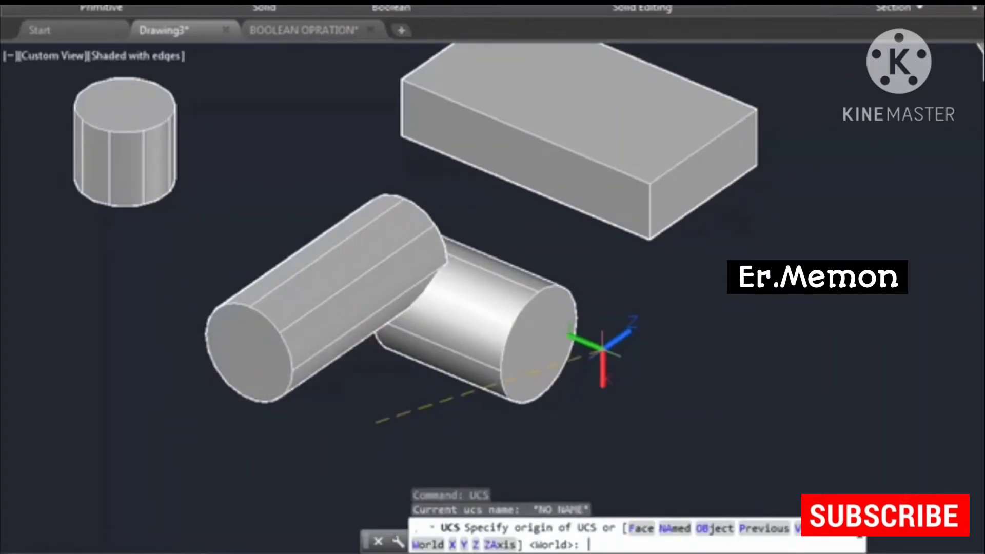
{"action": "key", "text": "Escape"}
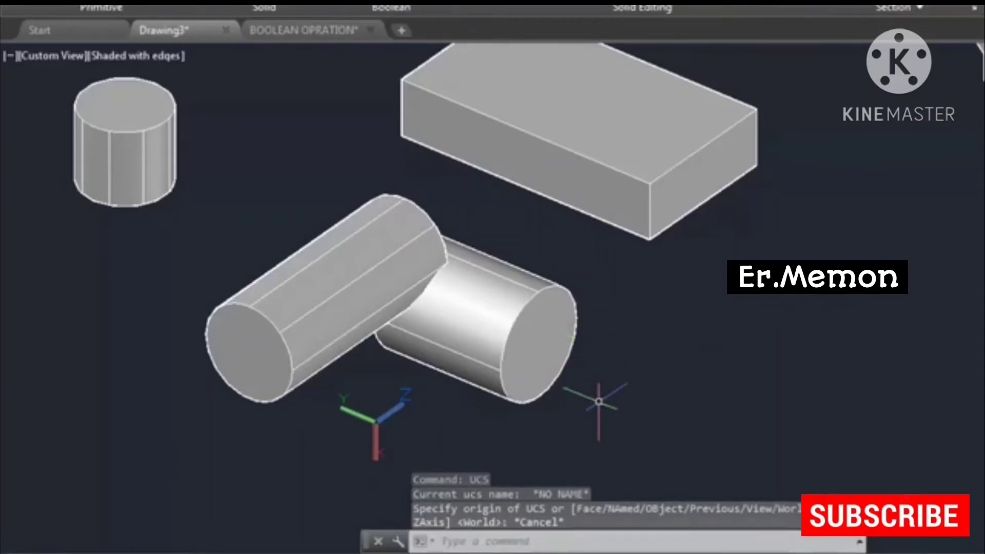
{"action": "type", "text": "ucs"}
{"action": "key", "text": "Return"}
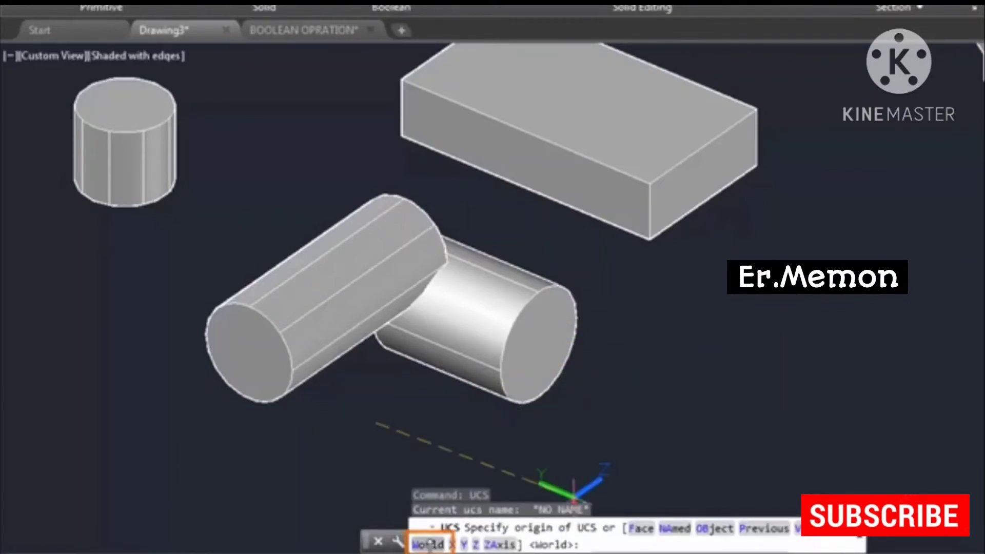
{"action": "type", "text": "w"}
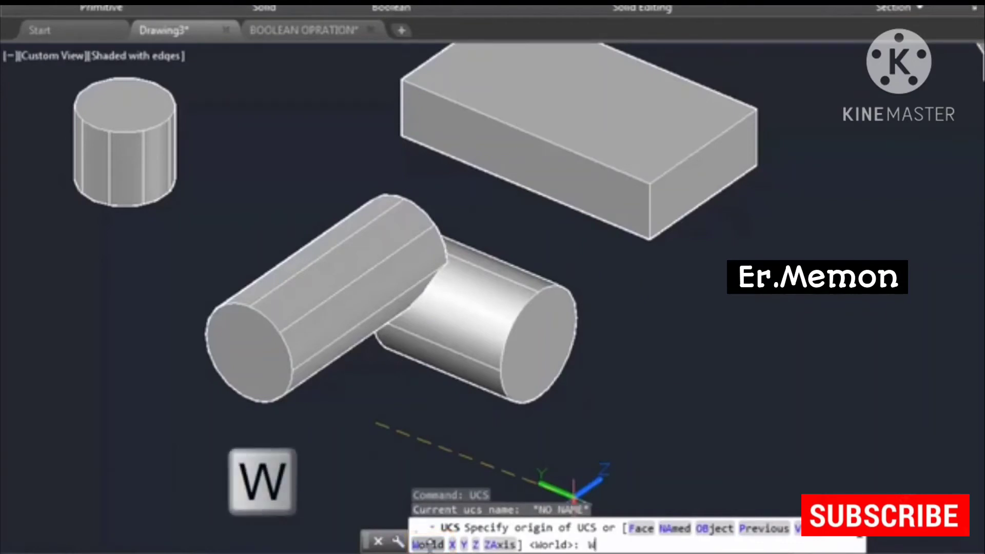
{"action": "key", "text": "Return"}
{"action": "middle_click_drag", "start_coordinate": [49, 487], "coordinate": [130, 465]}
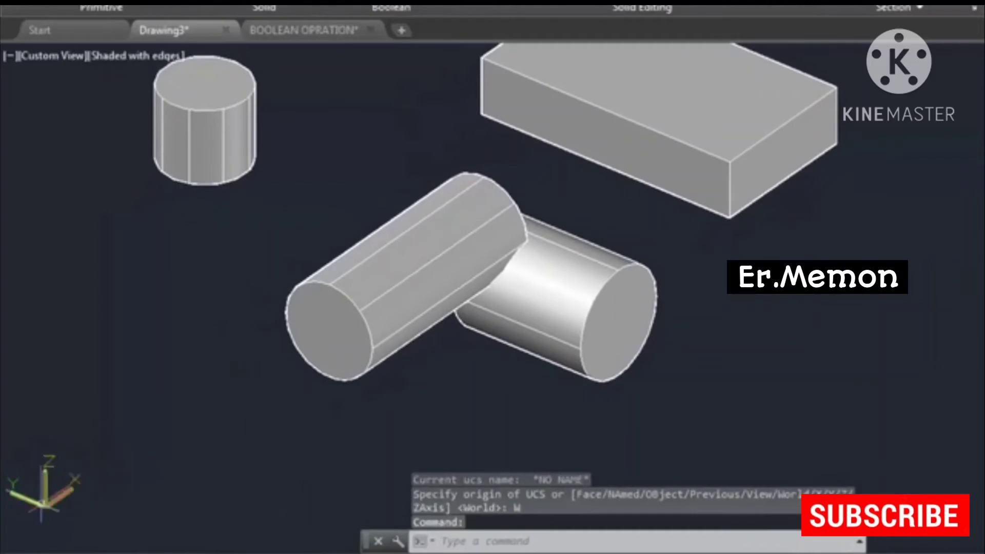
{"action": "middle_click_drag", "start_coordinate": [73, 490], "coordinate": [56, 513]}
{"action": "key", "text": "Escape"}
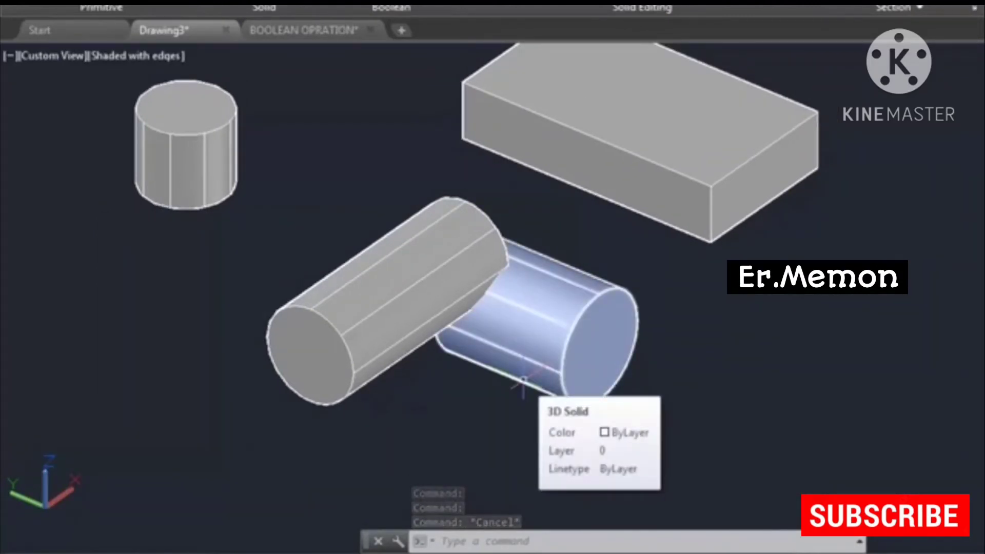
- Rotate the World UCS 45 degrees about its X axis
{"action": "type", "text": "ucs"}
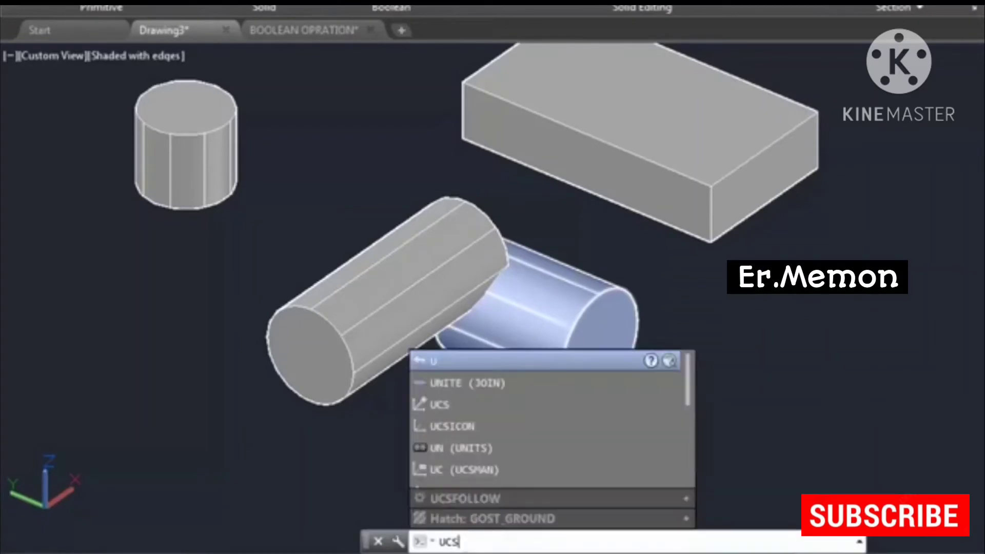
{"action": "key", "text": "Return"}
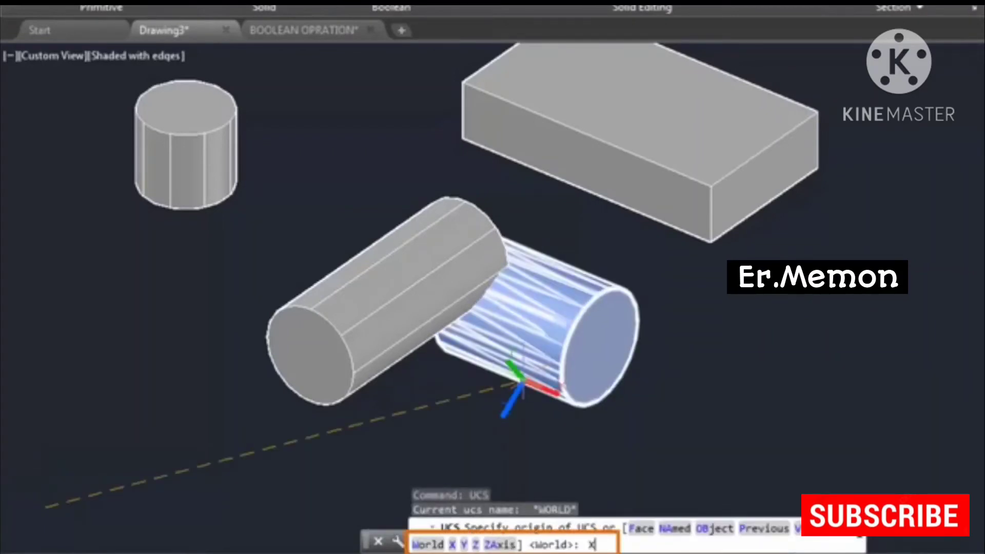
{"action": "type", "text": "X"}
{"action": "key", "text": "Return"}
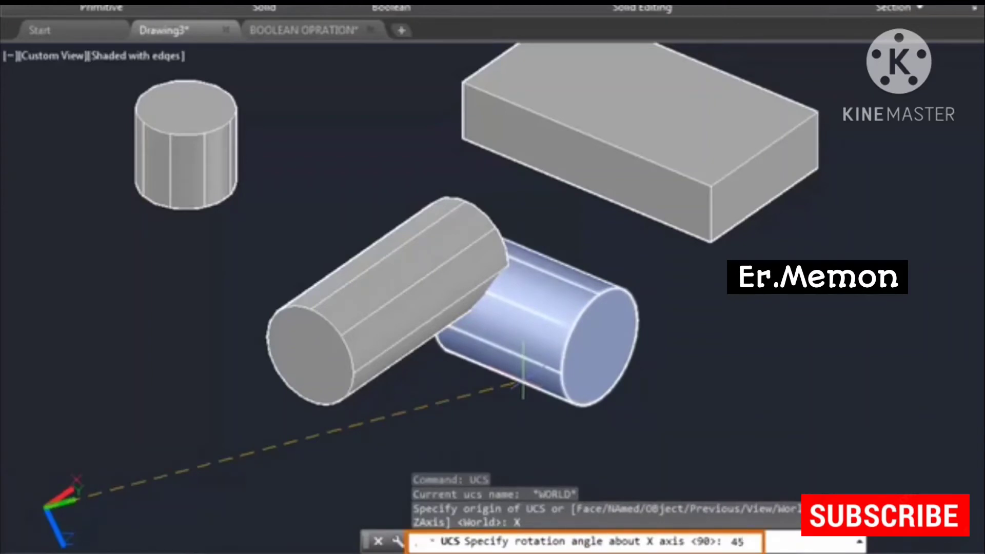
{"action": "type", "text": "45"}
{"action": "key", "text": "Return"}
- Draw a freehand circle on the 45-degree tilted XY plane, in the empty area near the UCS origin
{"action": "mouse_move", "coordinate": [66, 469]}
{"action": "middle_mouse_down"}
{"action": "mouse_move", "coordinate": [128, 435]}
{"action": "mouse_move", "coordinate": [141, 448]}
{"action": "middle_mouse_up"}
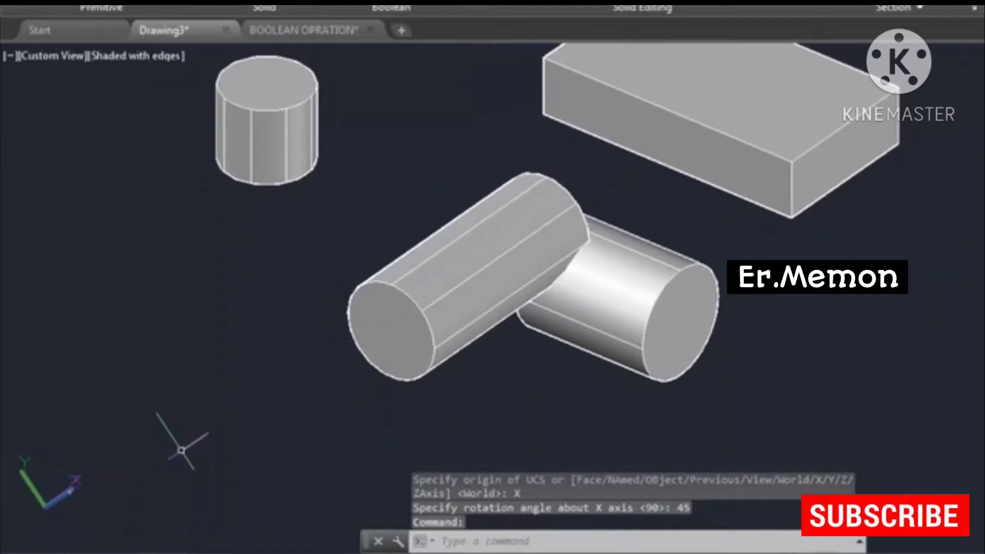
{"action": "type", "text": "c"}
{"action": "key", "text": "Return"}
{"action": "left_click", "coordinate": [212, 424]}
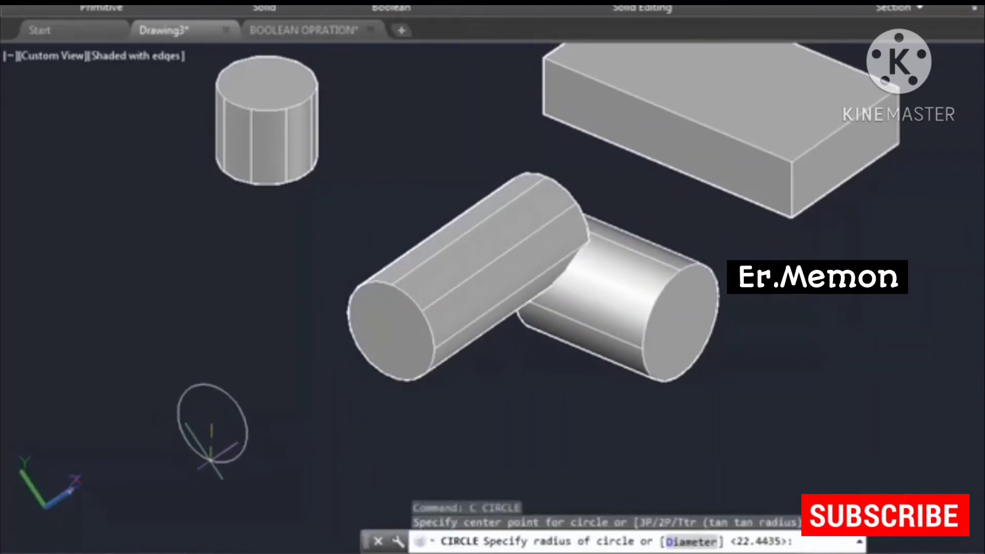
{"action": "left_click", "coordinate": [210, 460]}
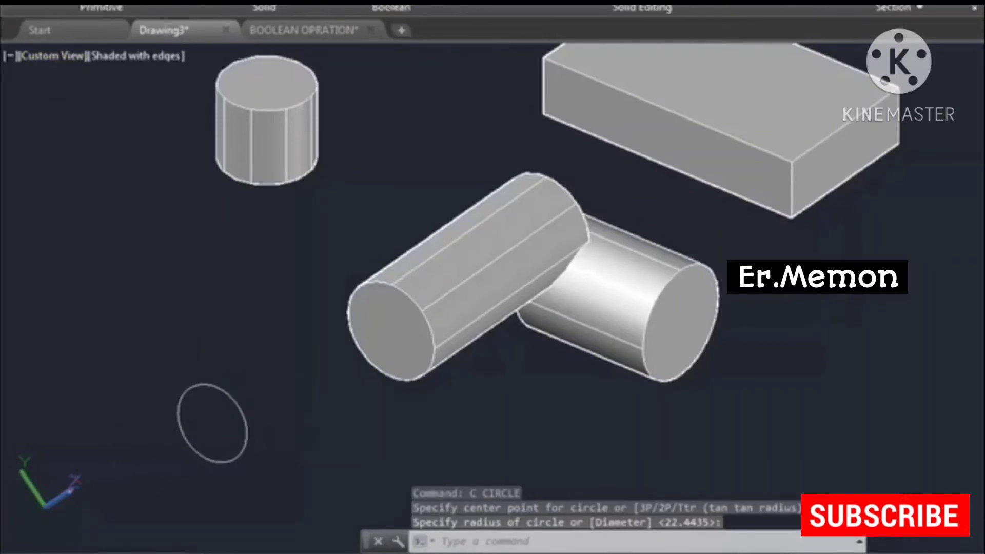
- Extrude the circle near the UCS origin by about 74 units along the 45-degree tilted Z axis
{"action": "left_click", "coordinate": [239, 18]}
{"action": "left_click", "coordinate": [209, 383]}
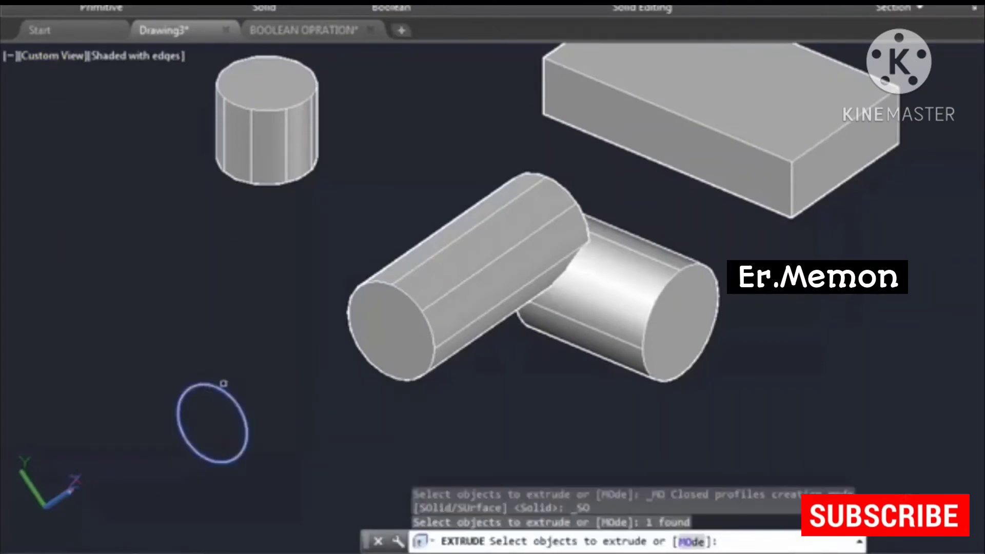
{"action": "key", "text": "Return"}
{"action": "left_click", "coordinate": [375, 347]}
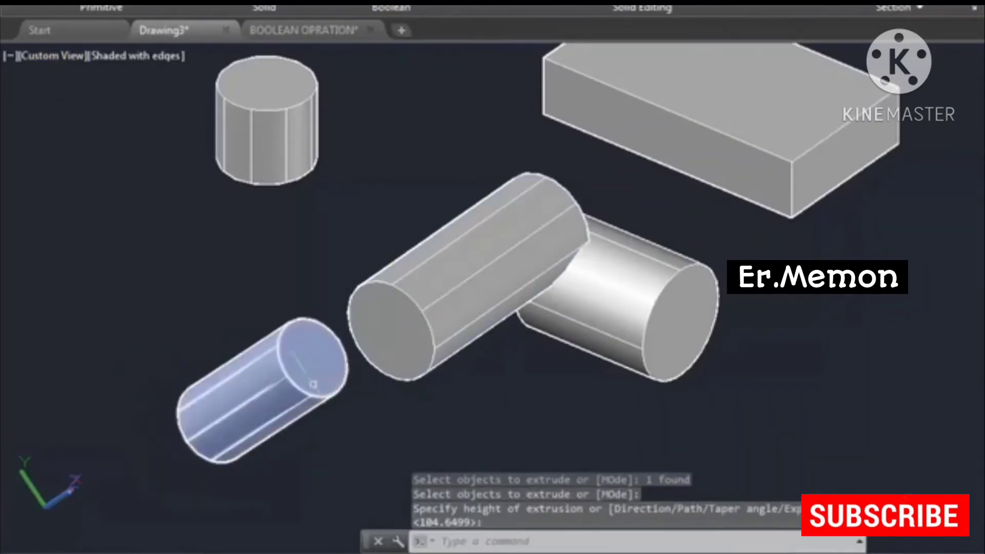
{"action": "scroll", "coordinate": [303, 382], "scroll_direction": "up", "scroll_amount": 2}
{"action": "scroll", "coordinate": [303, 382], "scroll_direction": "down", "scroll_amount": 3}
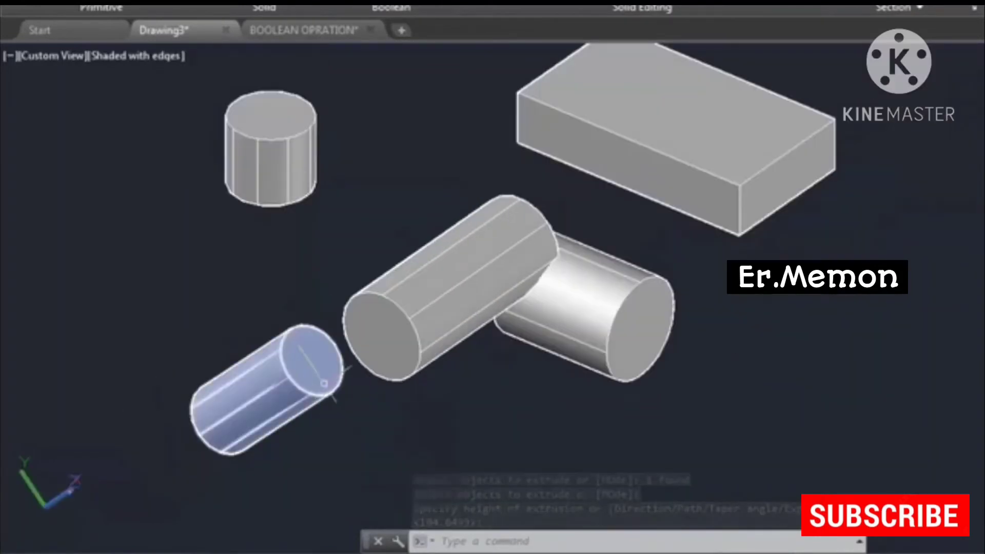
{"action": "middle_click_drag", "start_coordinate": [340, 415], "coordinate": [311, 442]}
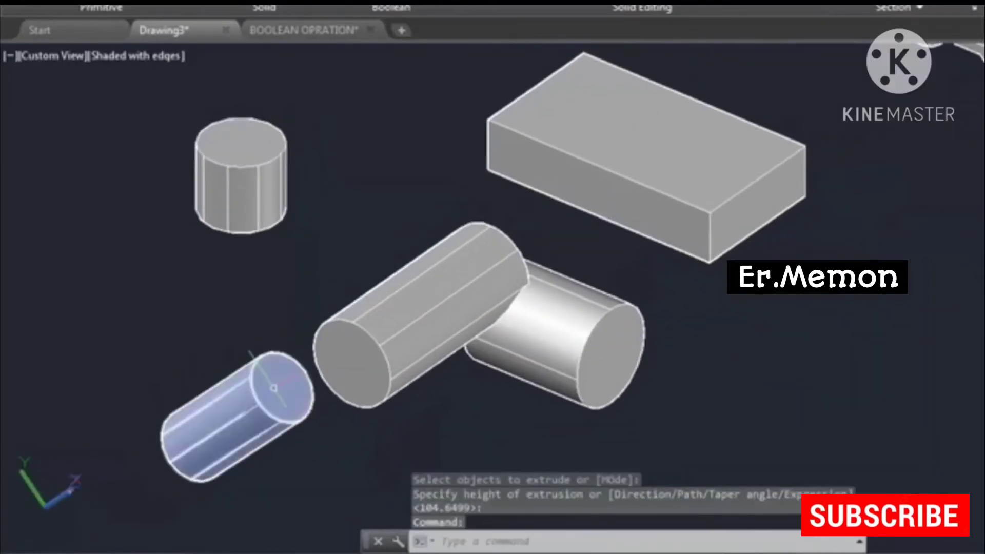
{"action": "left_click", "coordinate": [274, 388]}
{"action": "key", "text": "Escape"}
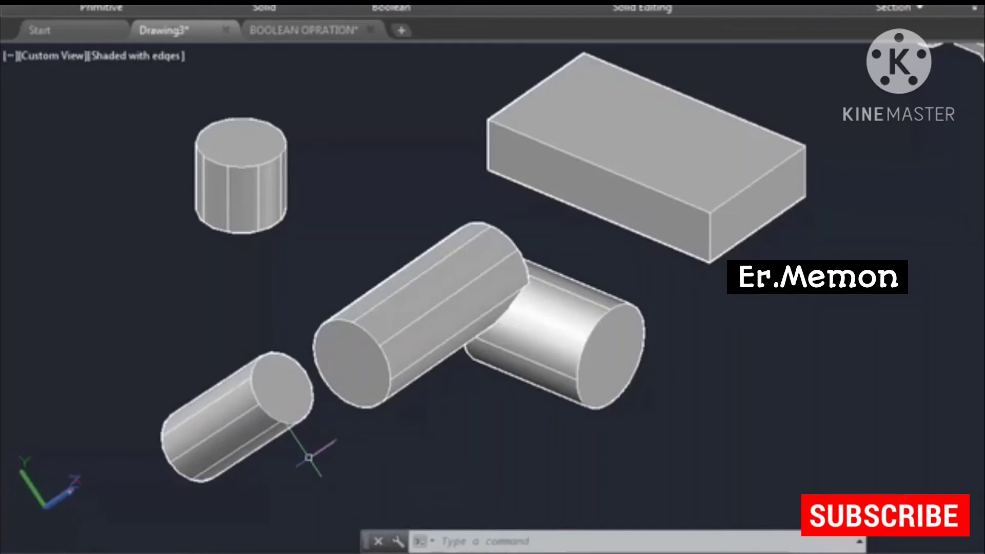
{"action": "key", "text": "Escape"}
{"action": "key", "text": "Escape"}
- Save the current tilted UCS as a named UCS called 45
{"action": "type", "text": "UCS"}
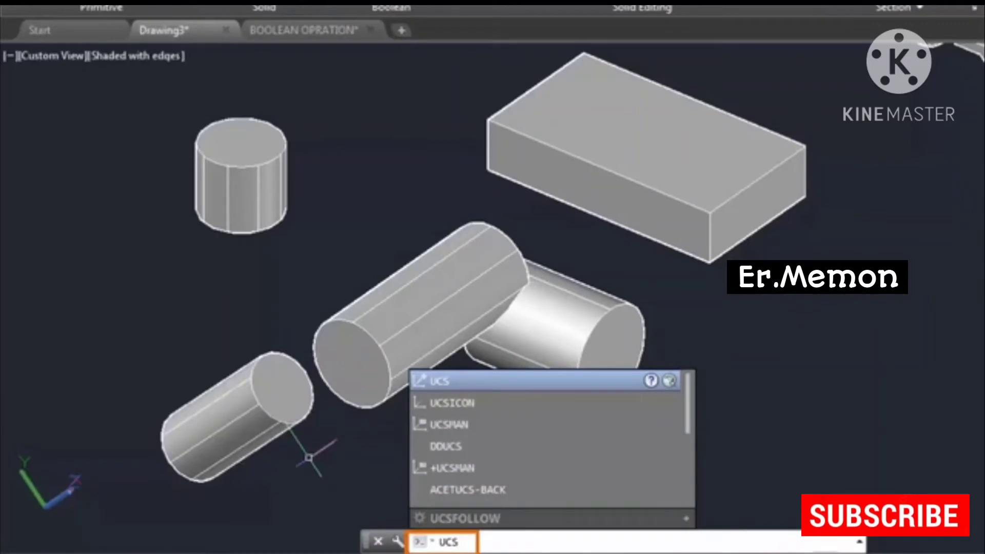
{"action": "key", "text": "Return"}
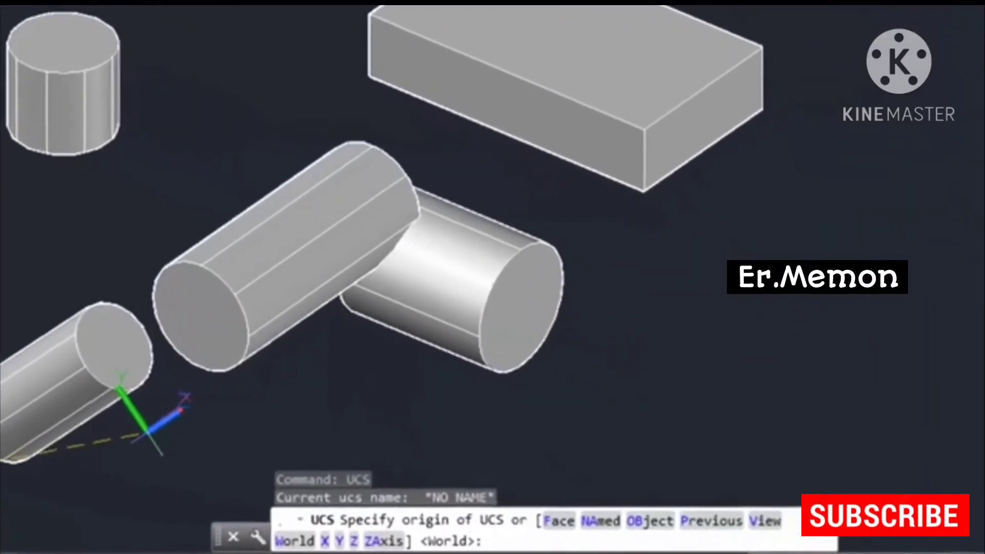
{"action": "left_click", "coordinate": [576, 519]}
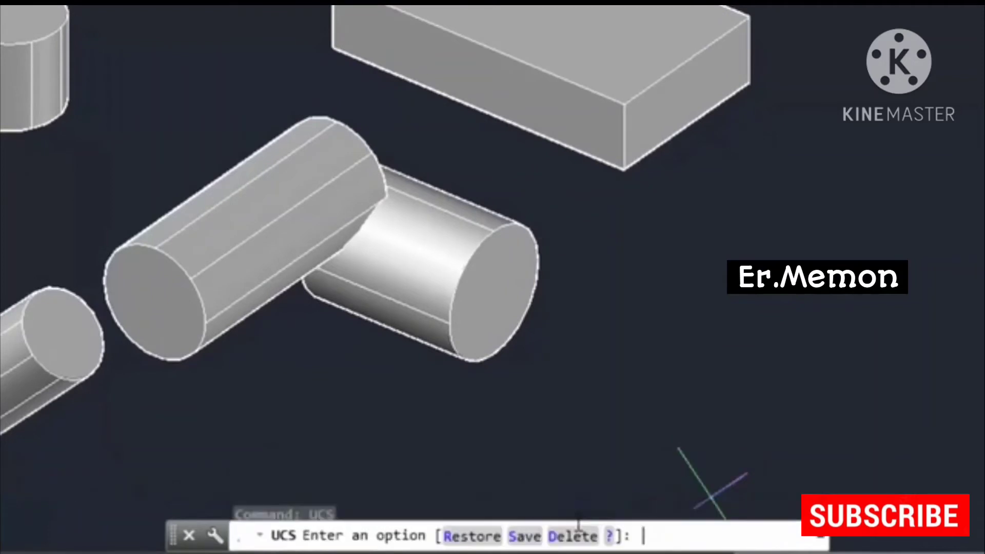
{"action": "left_click", "coordinate": [524, 537]}
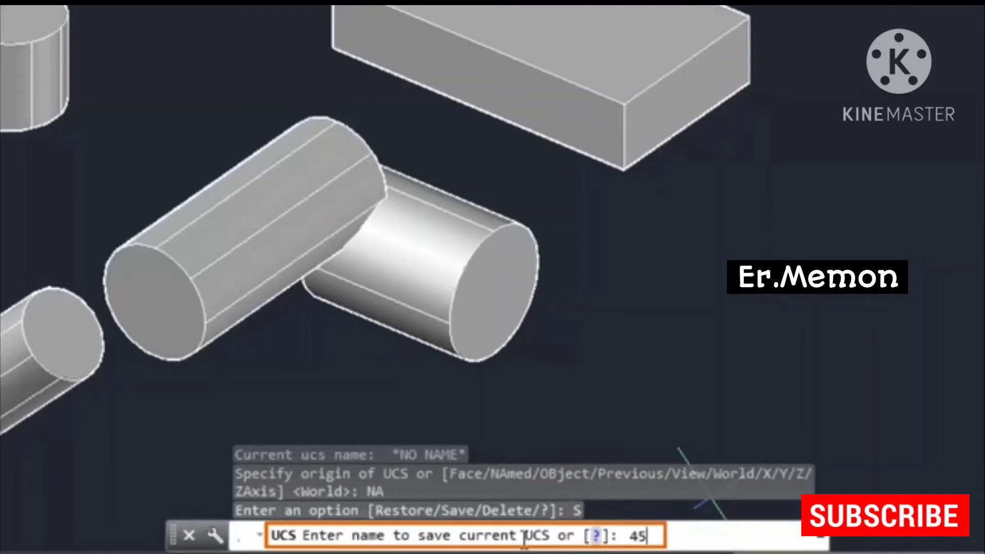
{"action": "type", "text": "45"}
{"action": "key", "text": "Return"}
{"action": "middle_click_drag", "start_coordinate": [419, 335], "coordinate": [453, 339]}
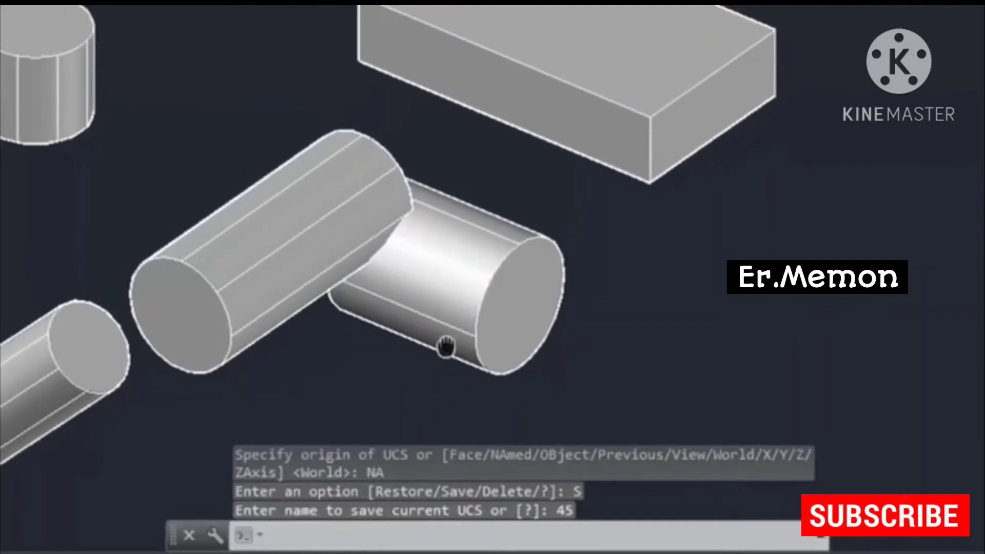
- Reset the UCS to the World coordinate system
{"action": "scroll", "coordinate": [418, 341], "scroll_direction": "down", "scroll_amount": 4}
{"action": "middle_click_drag", "start_coordinate": [655, 282], "coordinate": [502, 310]}
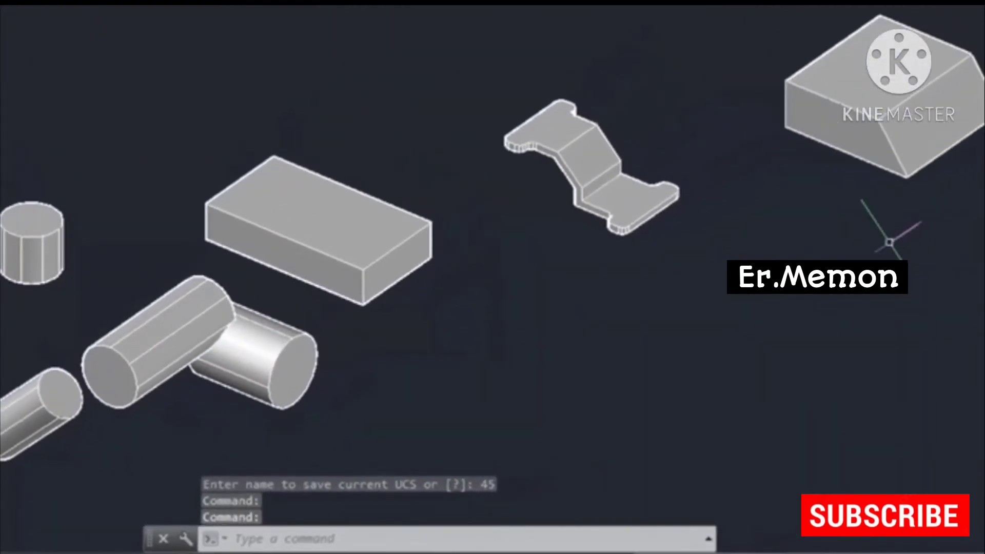
{"action": "type", "text": "UCS"}
{"action": "key", "text": "Return"}
{"action": "type", "text": "w"}
{"action": "key", "text": "Return"}
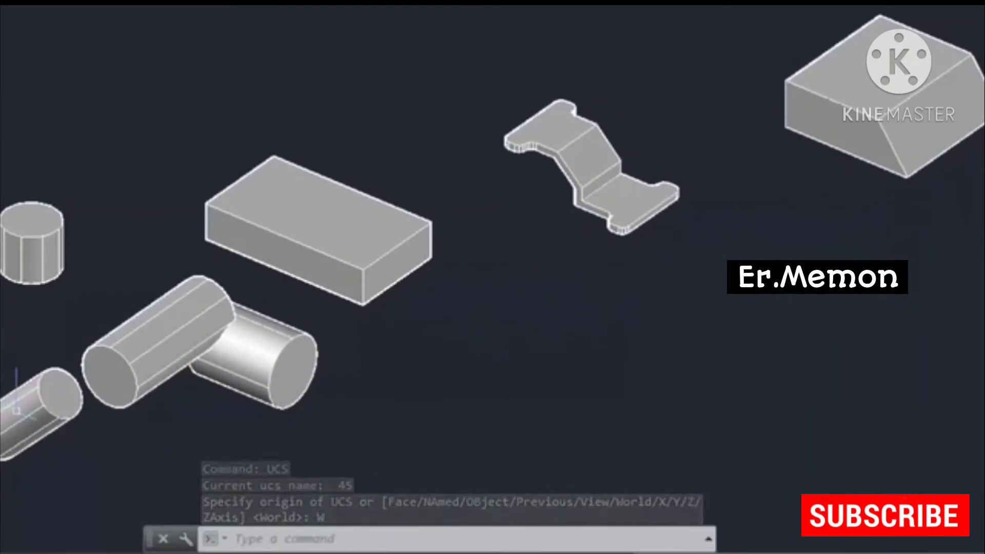
- Draw a freehand circle on the World XY plane in the empty area in front of the rectangular box
{"action": "type", "text": "c"}
{"action": "key", "text": "Return"}
{"action": "left_click", "coordinate": [458, 388]}
{"action": "left_click", "coordinate": [504, 403]}
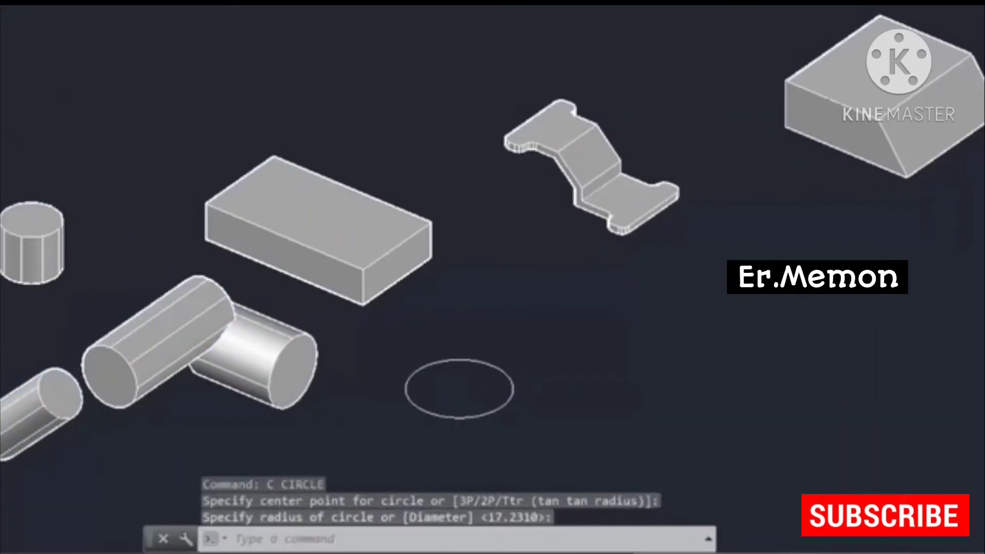
- Extrude the circle in front of the rectangular box freehand upward into a vertical cylinder
{"action": "type", "text": "ext"}
{"action": "key", "text": "Return"}
{"action": "left_click", "coordinate": [404, 412]}
{"action": "key", "text": "Return"}
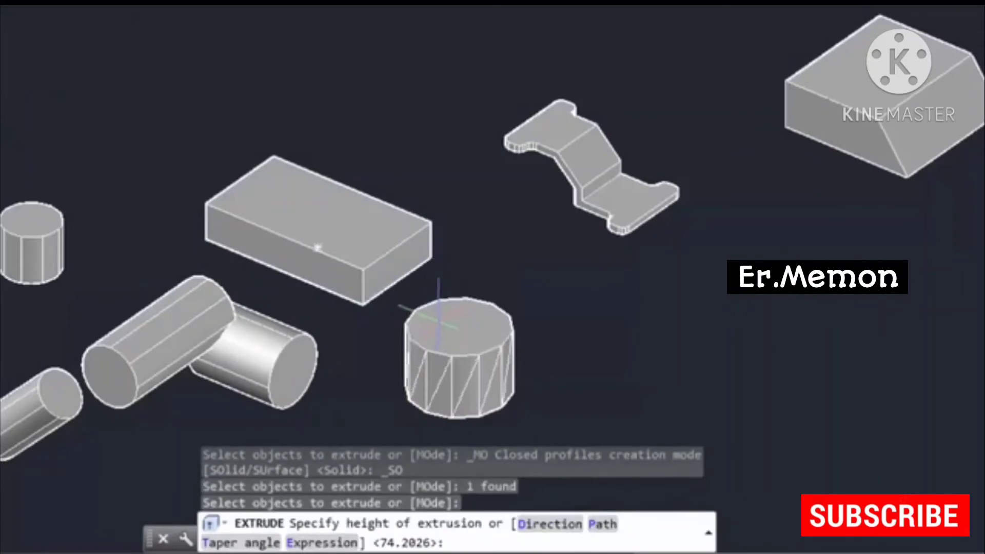
{"action": "left_click", "coordinate": [459, 310]}
{"action": "middle_click_drag", "start_coordinate": [345, 479], "coordinate": [384, 453]}
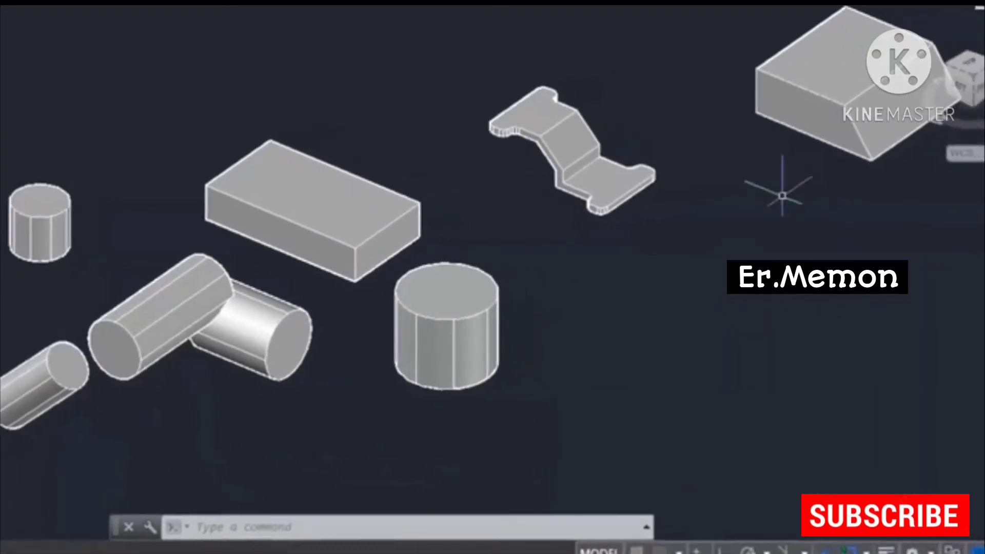
- Restore the saved UCS named 45
{"action": "left_click", "coordinate": [929, 161]}
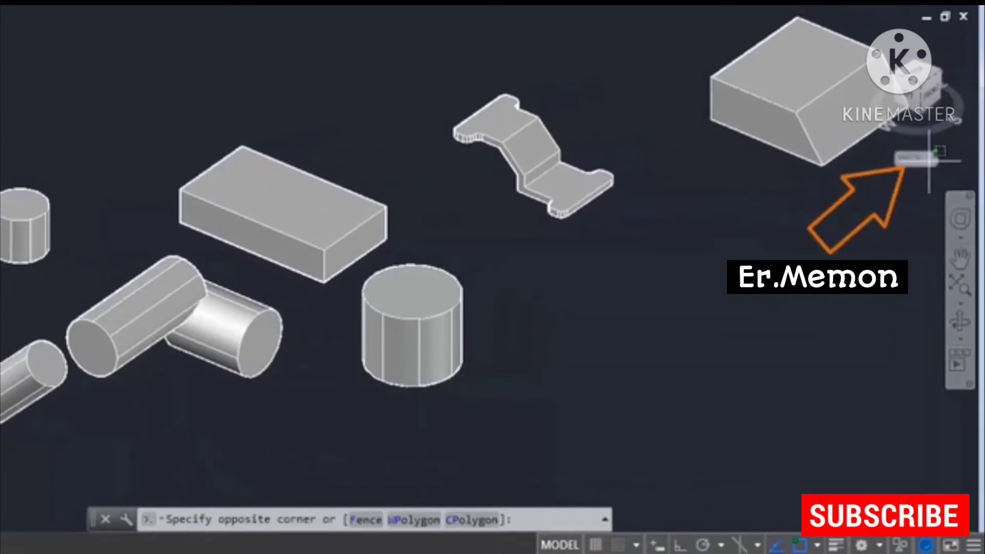
{"action": "left_click", "coordinate": [930, 162]}
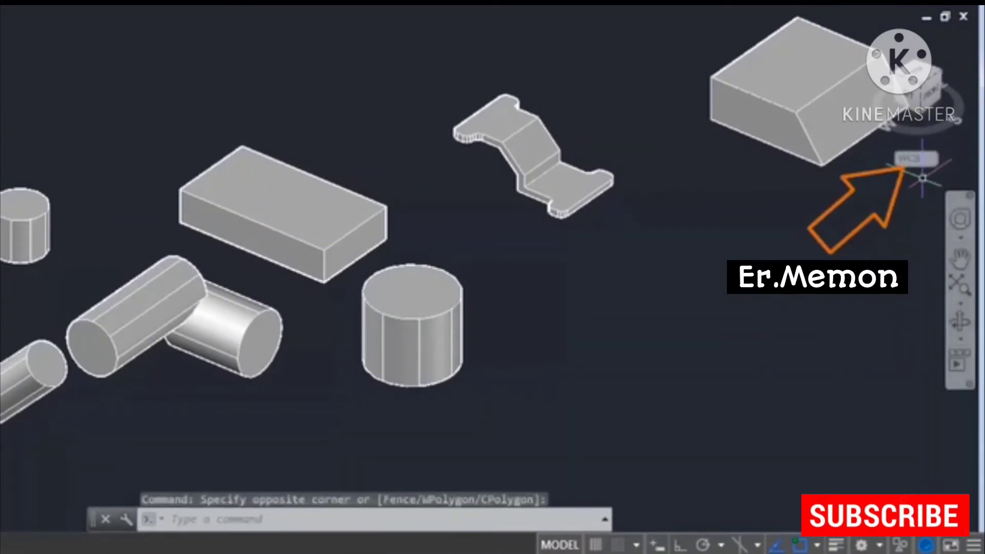
{"action": "key", "text": "Escape"}
{"action": "left_click", "coordinate": [931, 162]}
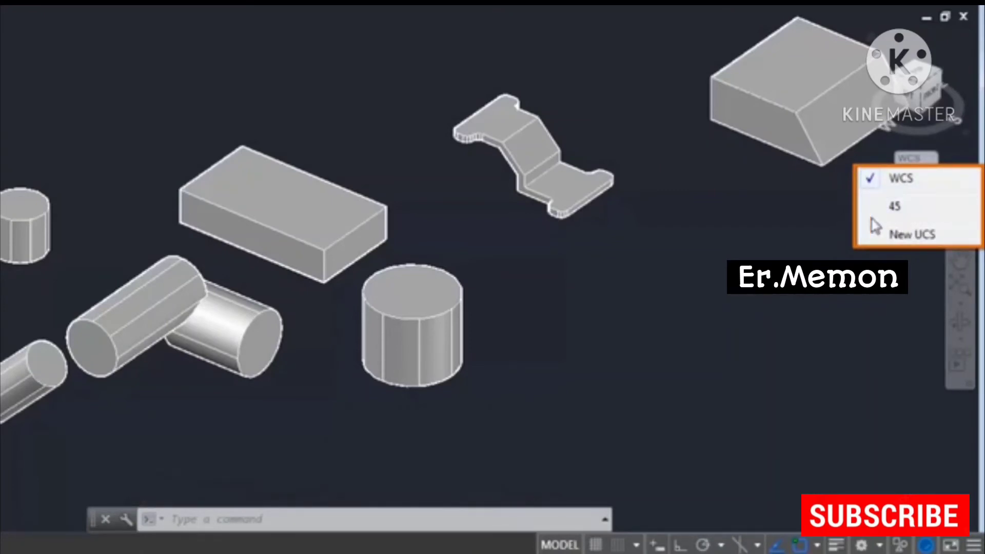
{"action": "left_click", "coordinate": [907, 209]}
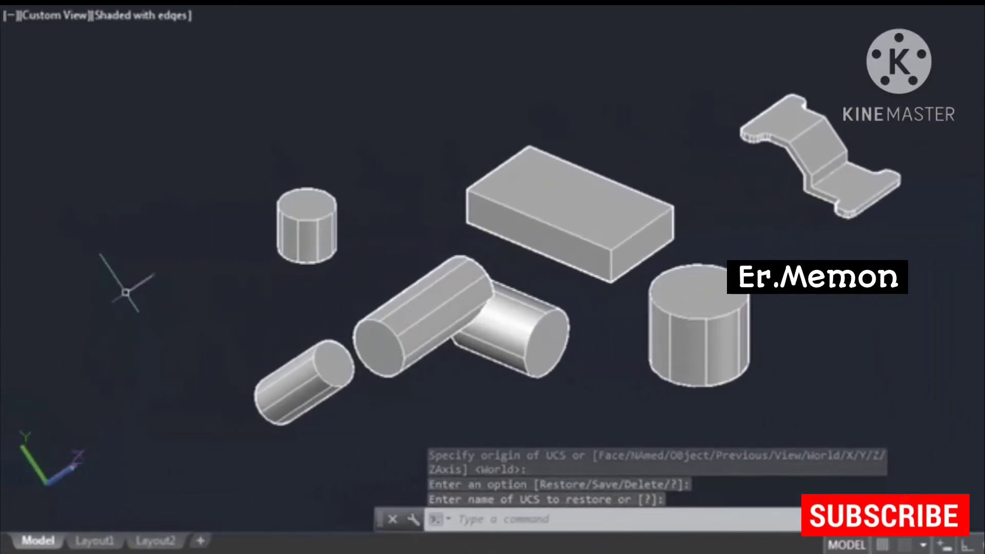
- Draw a freehand rectangle on the tilted plane beside the small slanted cylinder and extrude it along the tilted Z axis
{"action": "type", "text": "c"}
{"action": "key", "text": "Return"}
{"action": "key", "text": "Escape"}
{"action": "type", "text": "rec"}
{"action": "key", "text": "Return"}
{"action": "left_click", "coordinate": [167, 468]}
{"action": "left_click", "coordinate": [195, 398]}
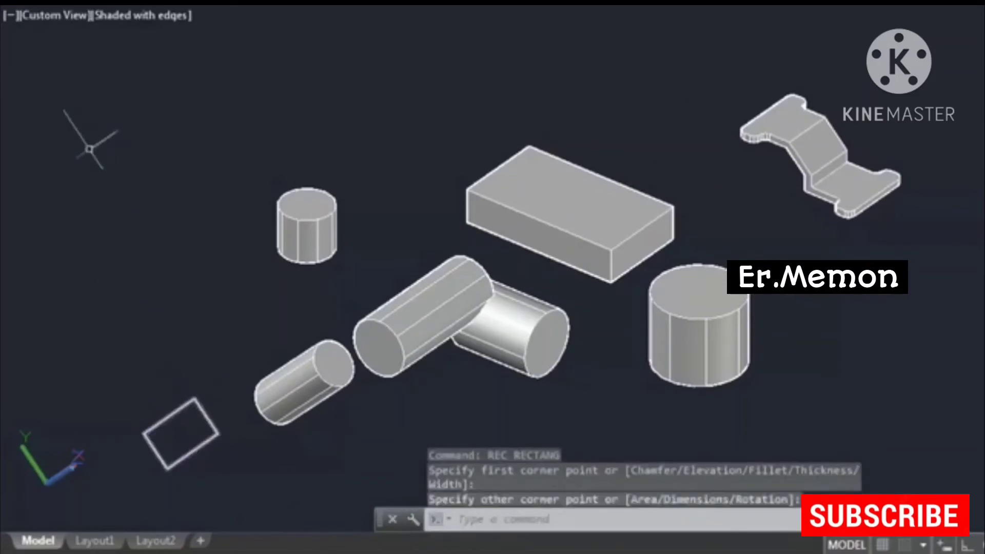
{"action": "key", "text": "Escape"}
{"action": "key", "text": "Escape"}
{"action": "key", "text": "Escape"}
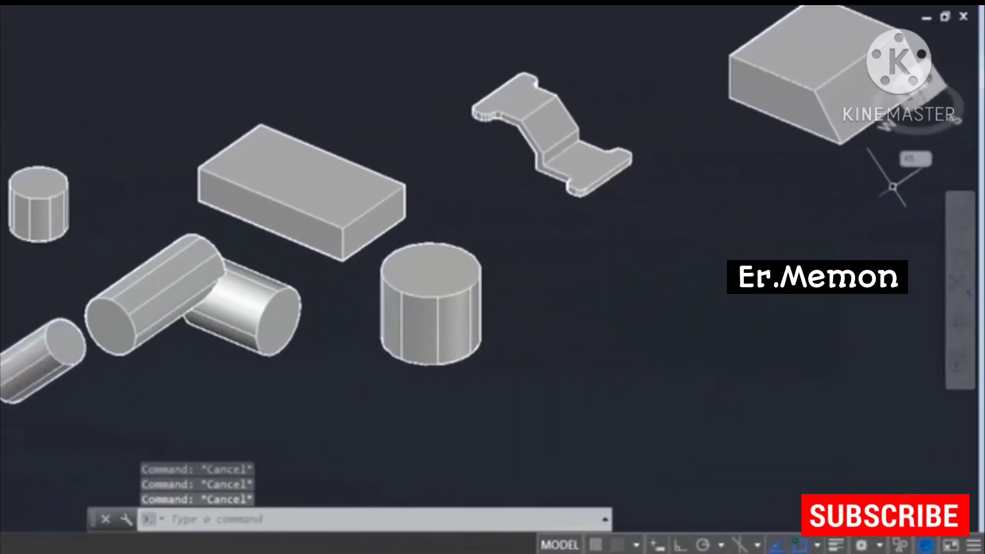
- Switch from the saved UCS 45 back to WCS
{"action": "left_click", "coordinate": [916, 158]}
{"action": "left_click", "coordinate": [903, 177]}
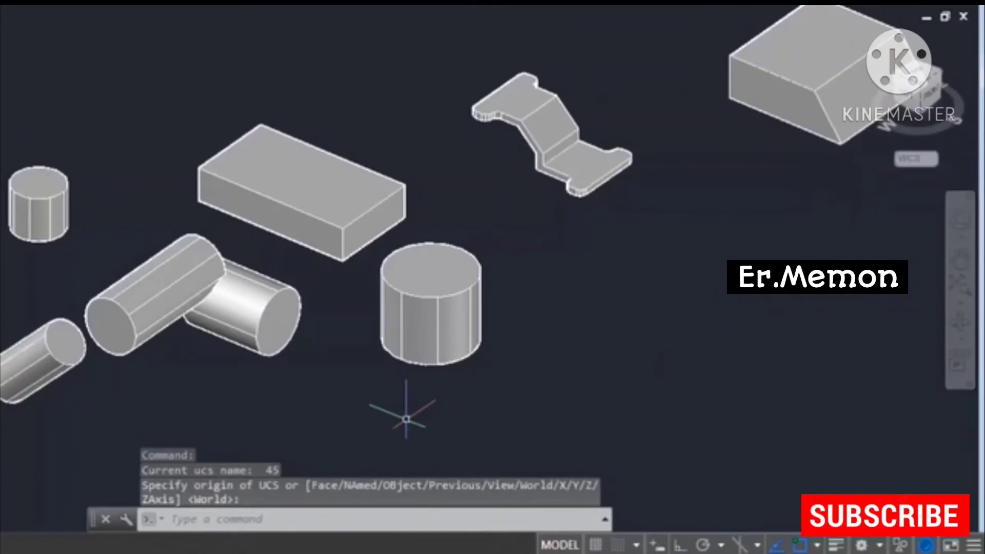
{"action": "key", "text": "Escape"}
{"action": "key", "text": "Escape"}
{"action": "mouse_move", "coordinate": [629, 334]}
{"action": "middle_mouse_down"}
{"action": "mouse_move", "coordinate": [549, 336]}
{"action": "mouse_move", "coordinate": [498, 306]}
{"action": "middle_mouse_up"}
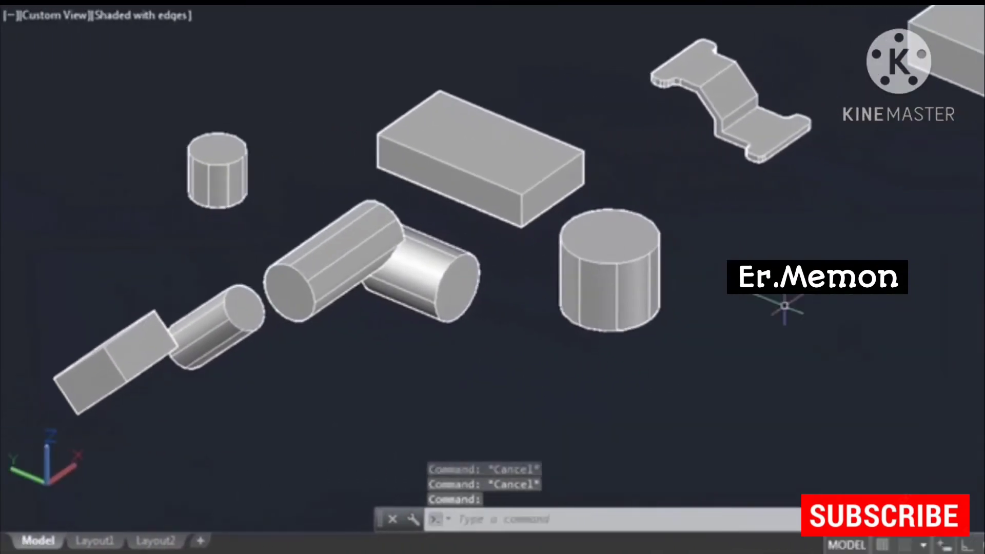
{"action": "type", "text": "UCS"}
{"action": "key", "text": "Return"}
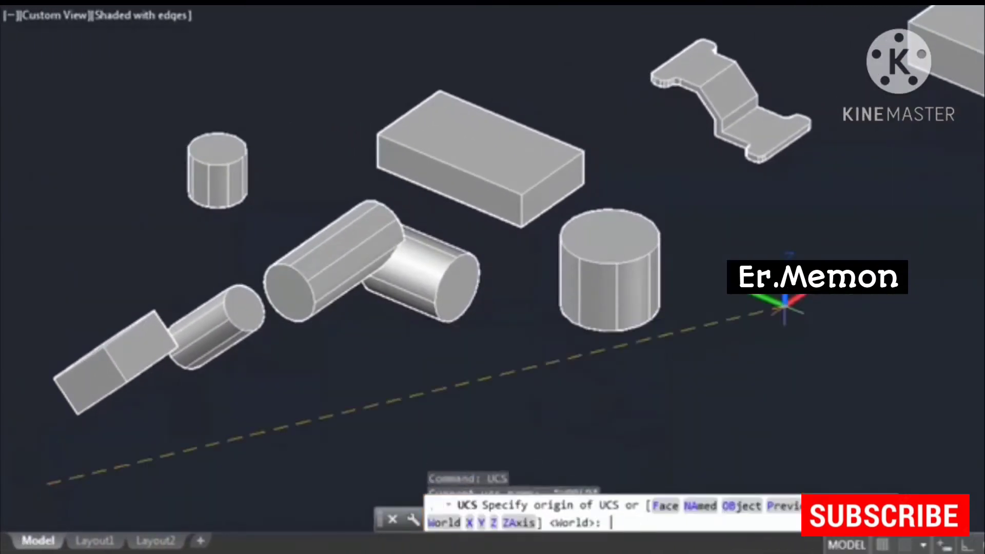
{"action": "left_click", "coordinate": [494, 522]}
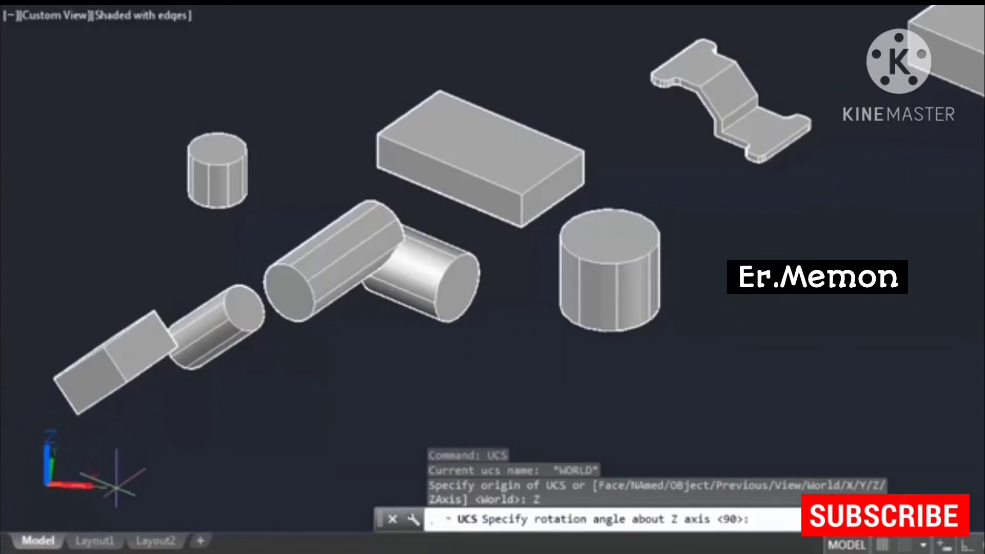
{"action": "key", "text": "Escape"}
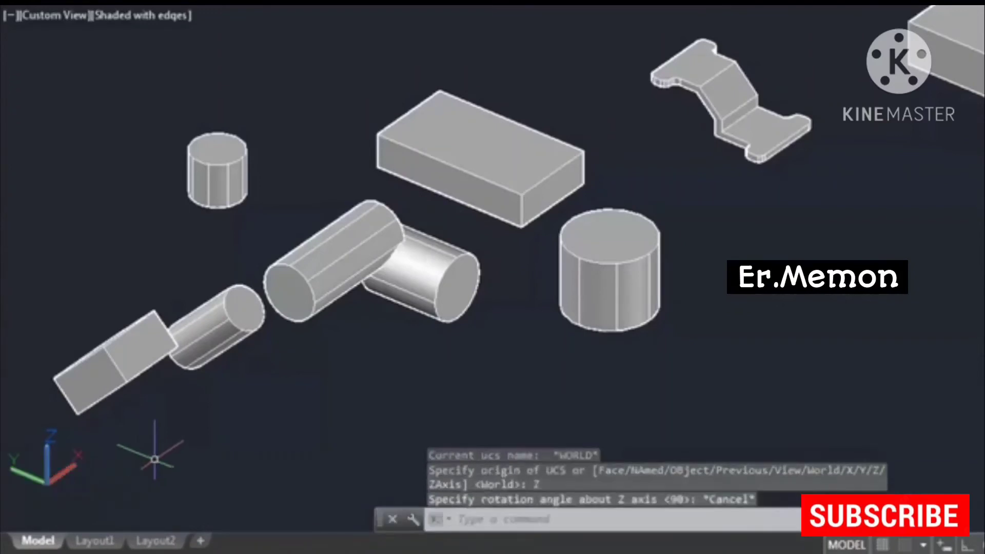
{"action": "middle_click_drag", "start_coordinate": [906, 219], "coordinate": [750, 322]}
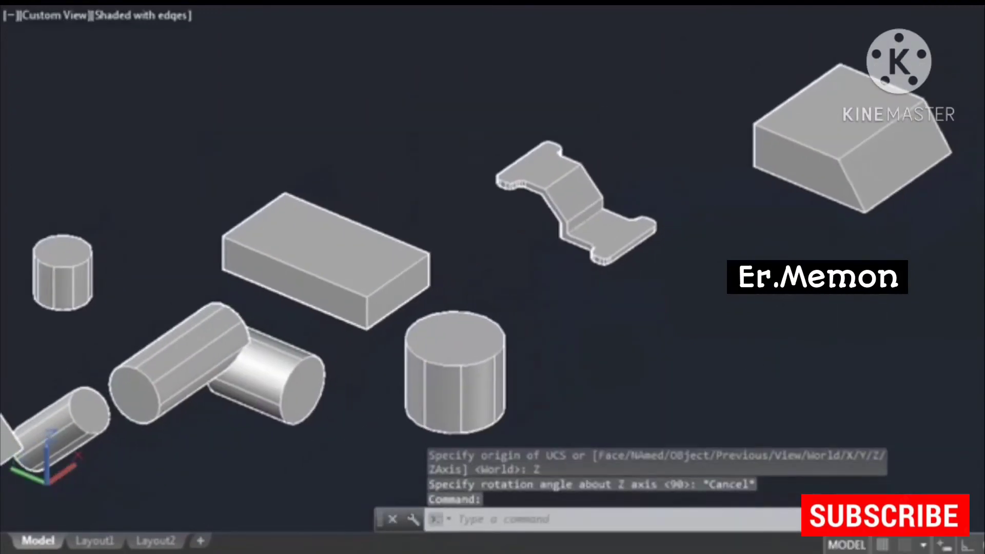
{"action": "scroll", "coordinate": [897, 181], "scroll_direction": "up", "scroll_amount": 3}
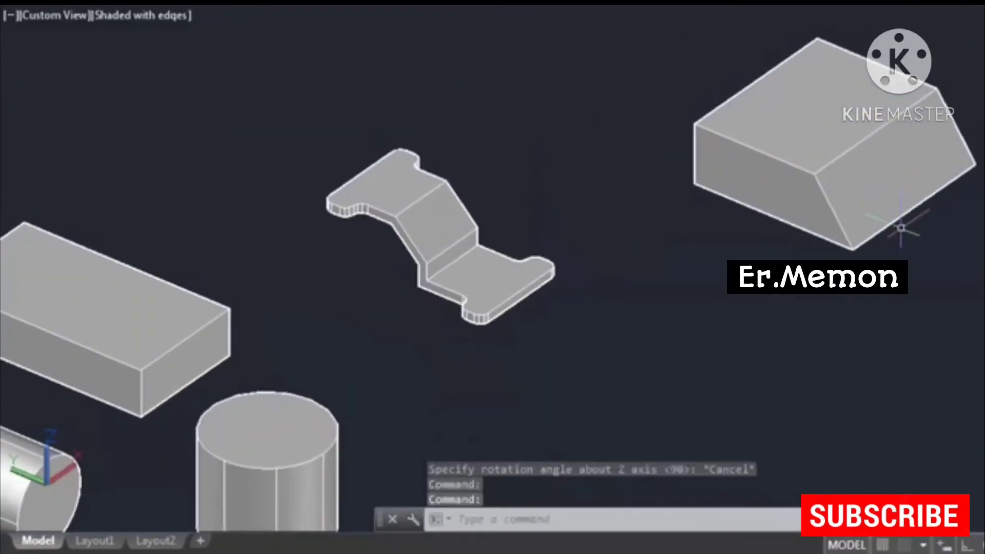
{"action": "type", "text": "ucs"}
{"action": "key", "text": "Return"}
{"action": "key", "text": "Escape"}
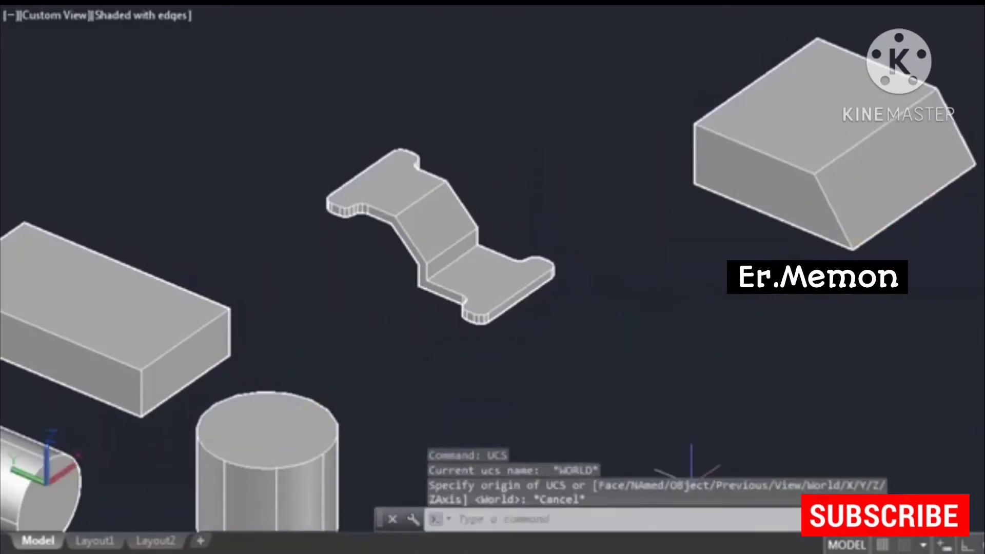
{"action": "type", "text": "ucs"}
{"action": "key", "text": "Return"}
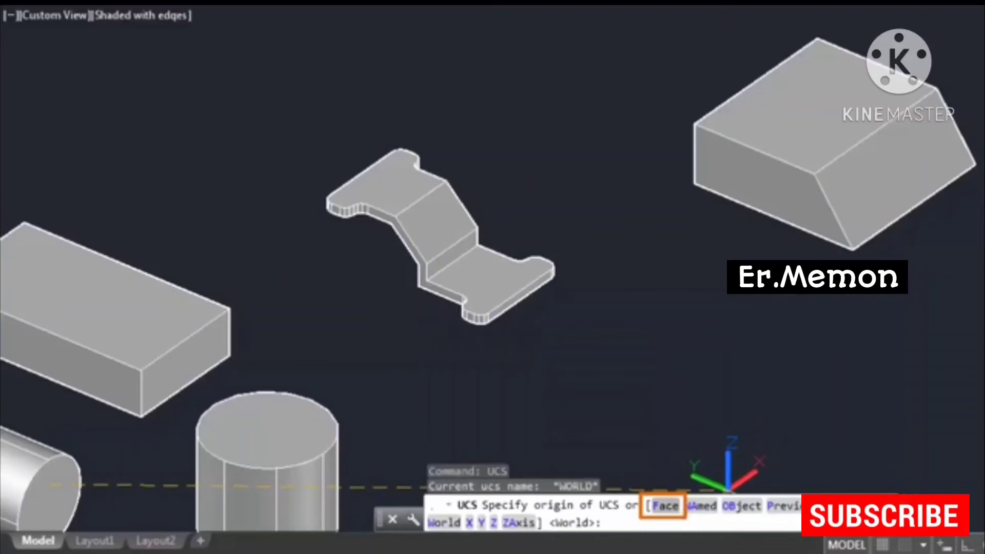
{"action": "key", "text": "Escape"}
- Start a face-aligned UCS and pick the top face of the large solid with the sloped side
{"action": "middle_click_drag", "start_coordinate": [825, 194], "coordinate": [854, 208]}
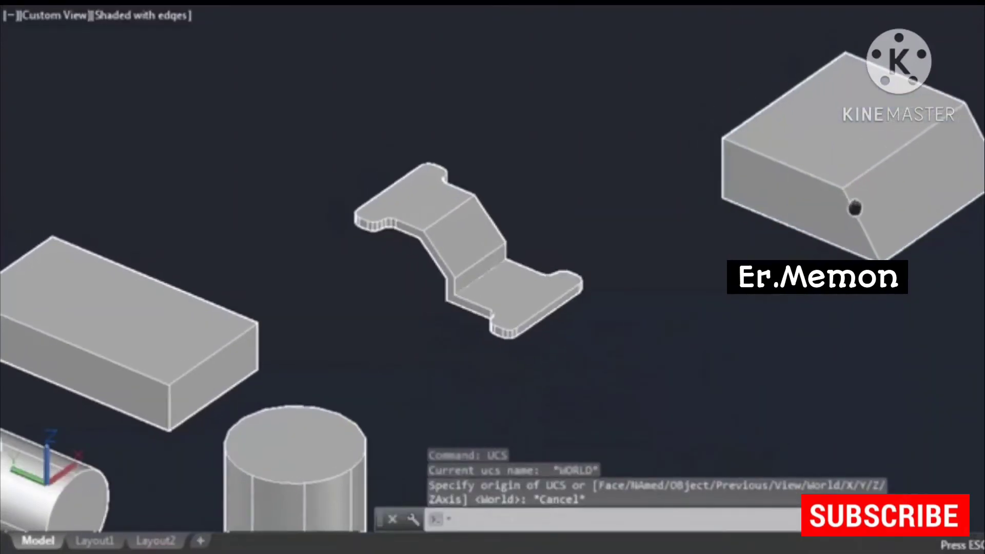
{"action": "middle_click_drag", "start_coordinate": [498, 354], "coordinate": [605, 318]}
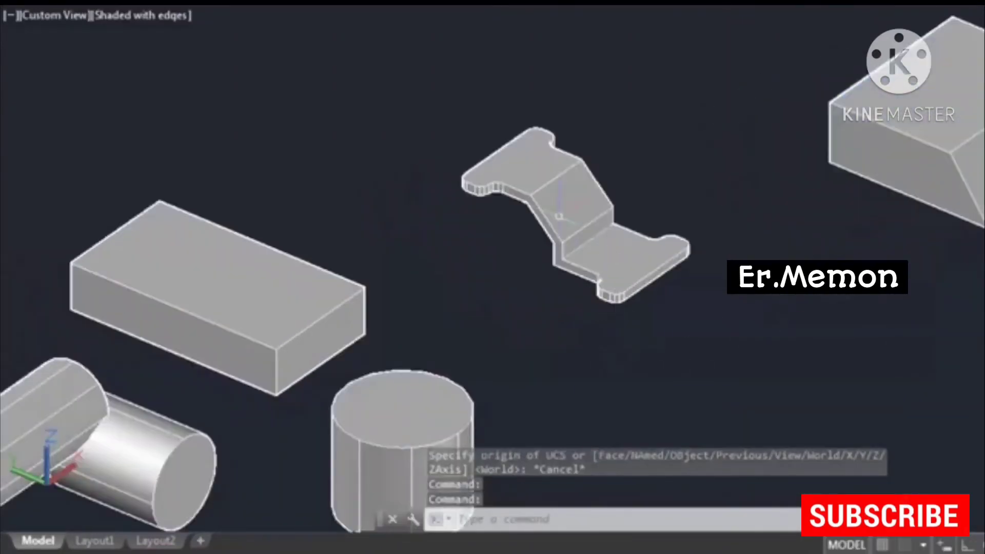
{"action": "scroll", "coordinate": [560, 217], "scroll_direction": "up", "scroll_amount": 2}
{"action": "type", "text": "uc"}
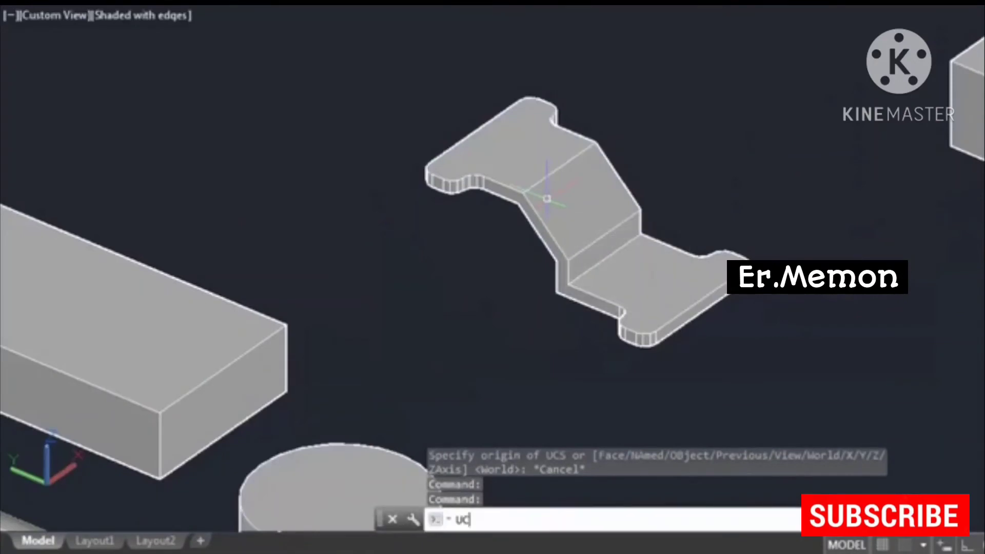
{"action": "type", "text": "s"}
{"action": "key", "text": "Return"}
{"action": "left_click", "coordinate": [667, 465]}
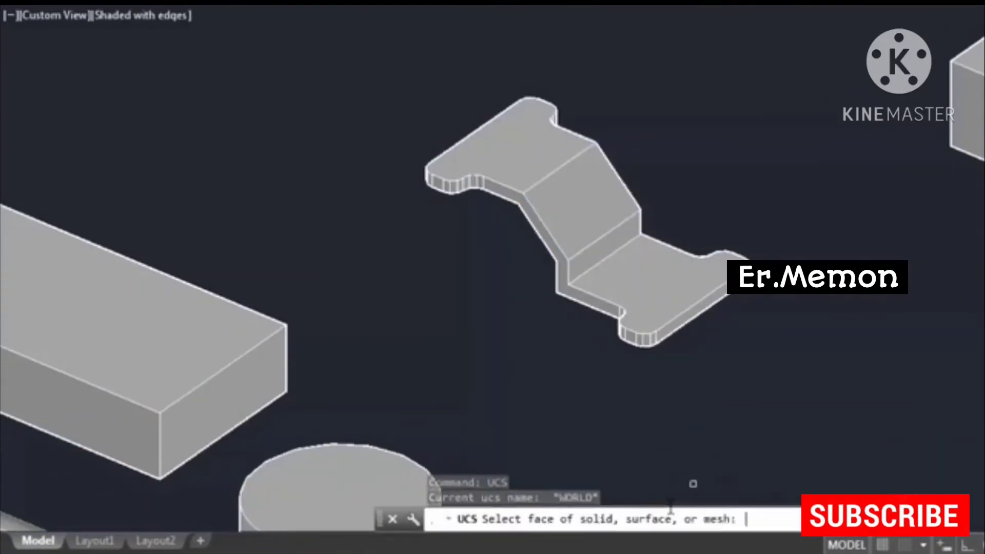
{"action": "middle_click_drag", "start_coordinate": [895, 283], "coordinate": [645, 325]}
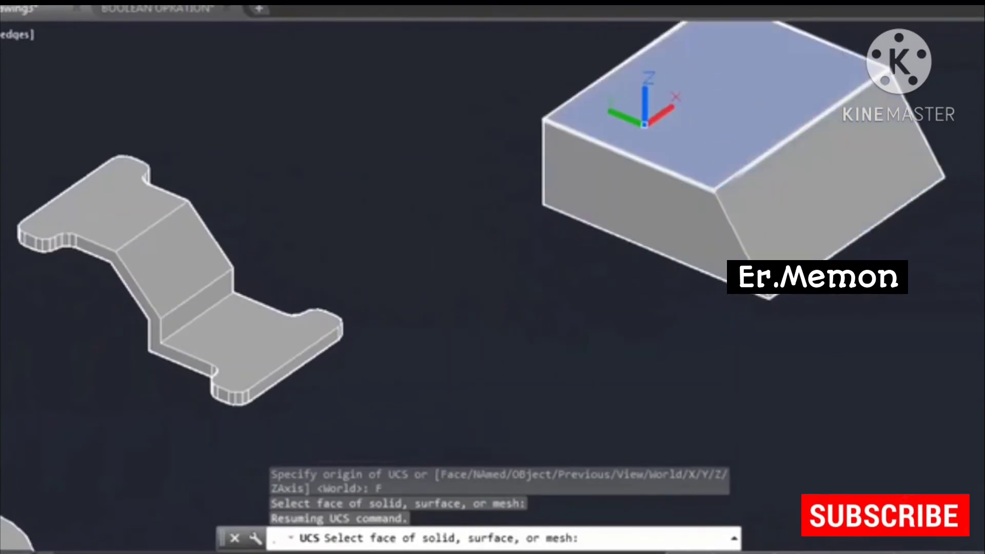
{"action": "left_click", "coordinate": [692, 119]}
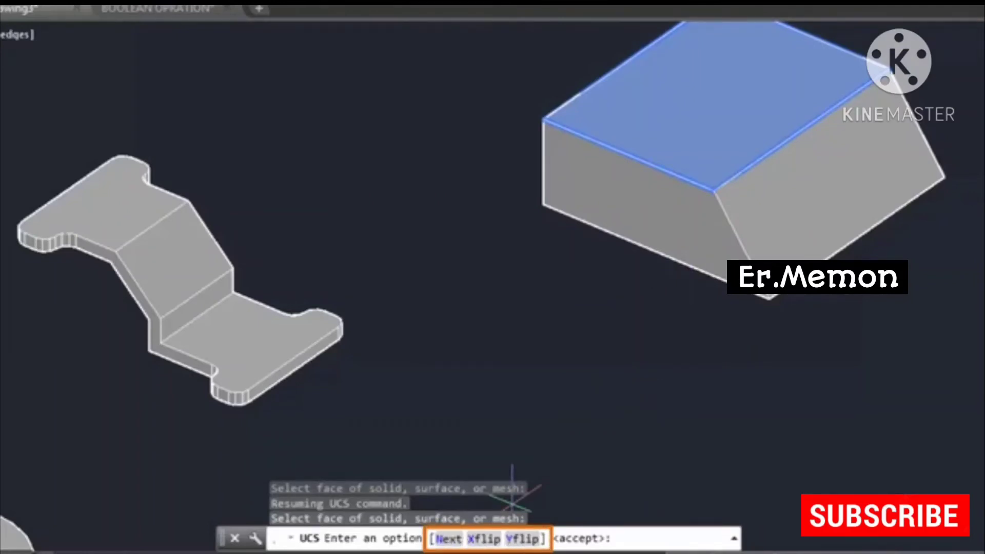
- Try the Next, Xflip and Yflip options for the face UCS, returning each to the original top-face orientation
{"action": "left_click", "coordinate": [443, 542]}
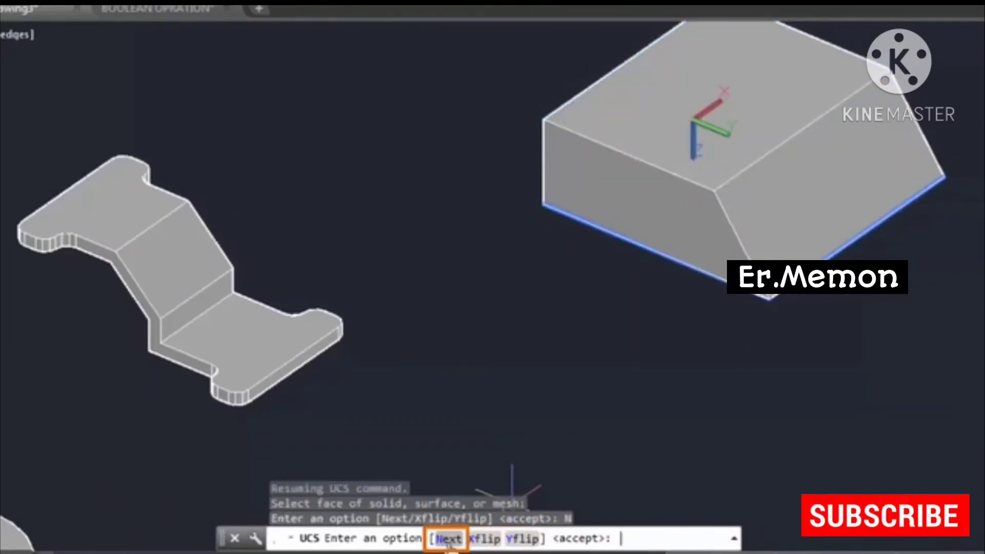
{"action": "left_click", "coordinate": [448, 540]}
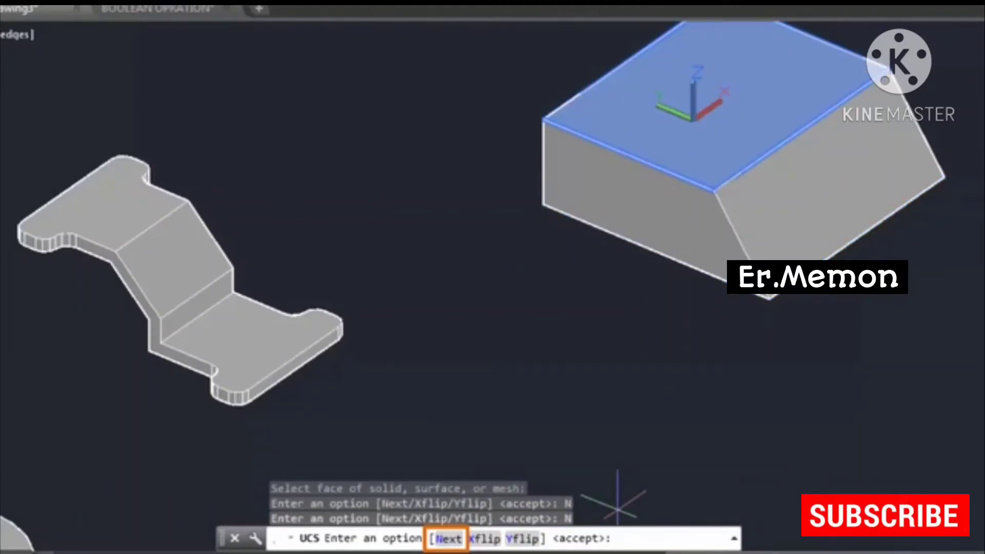
{"action": "left_click", "coordinate": [483, 539]}
{"action": "left_click", "coordinate": [482, 539]}
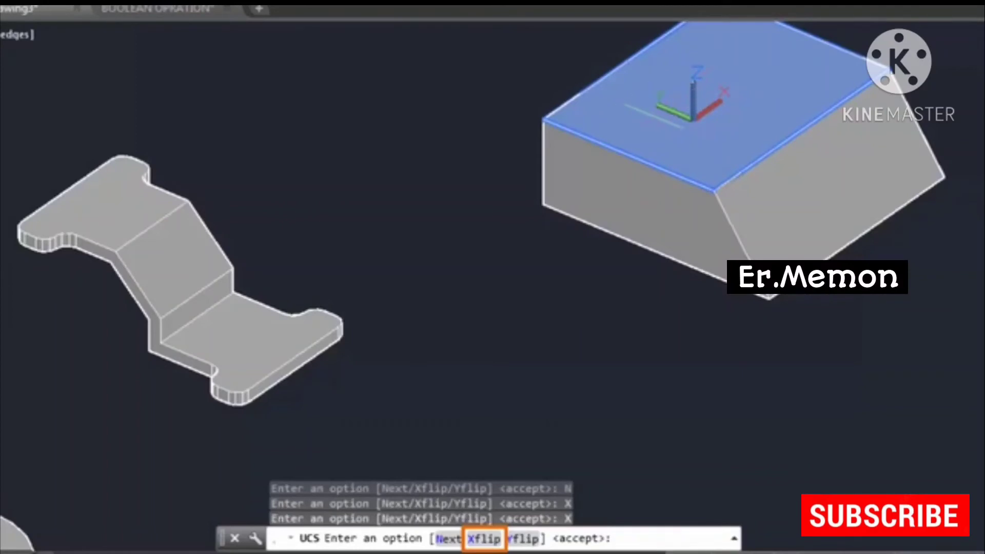
{"action": "left_click", "coordinate": [484, 540]}
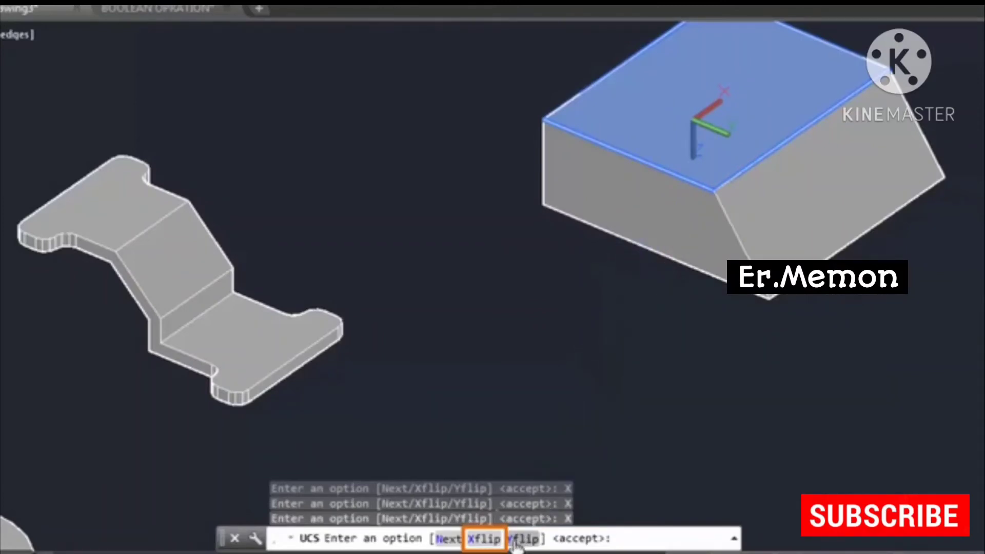
{"action": "left_click", "coordinate": [484, 540]}
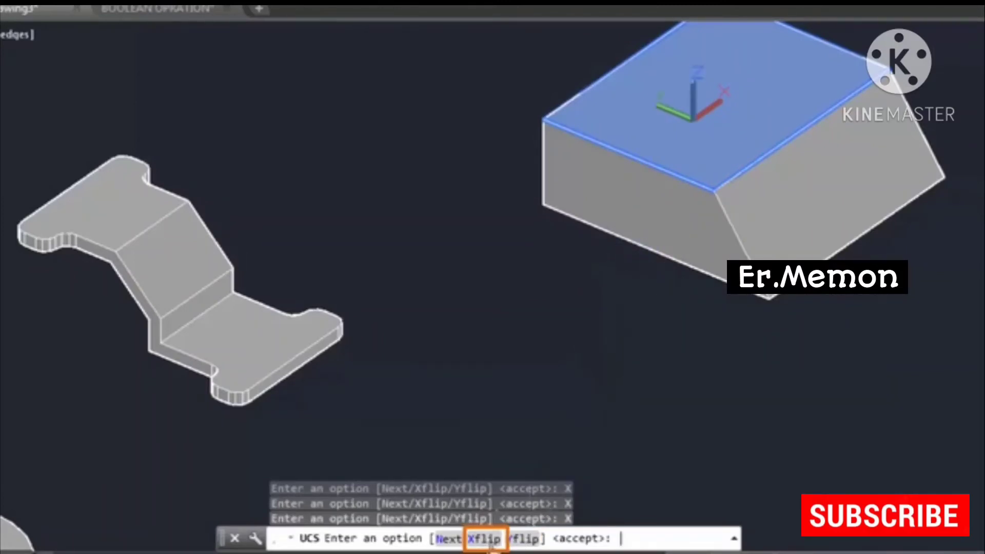
{"action": "left_click", "coordinate": [522, 539]}
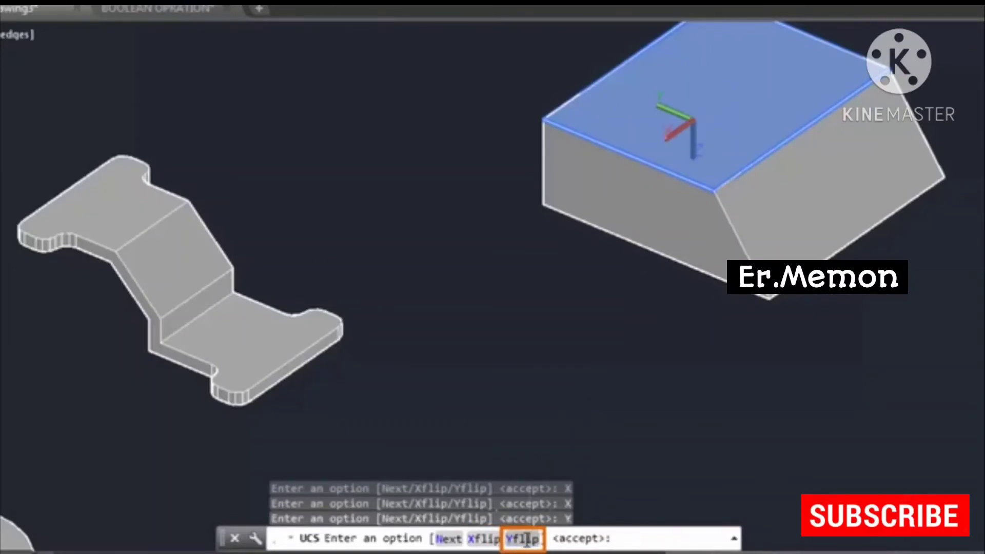
{"action": "left_click", "coordinate": [523, 539]}
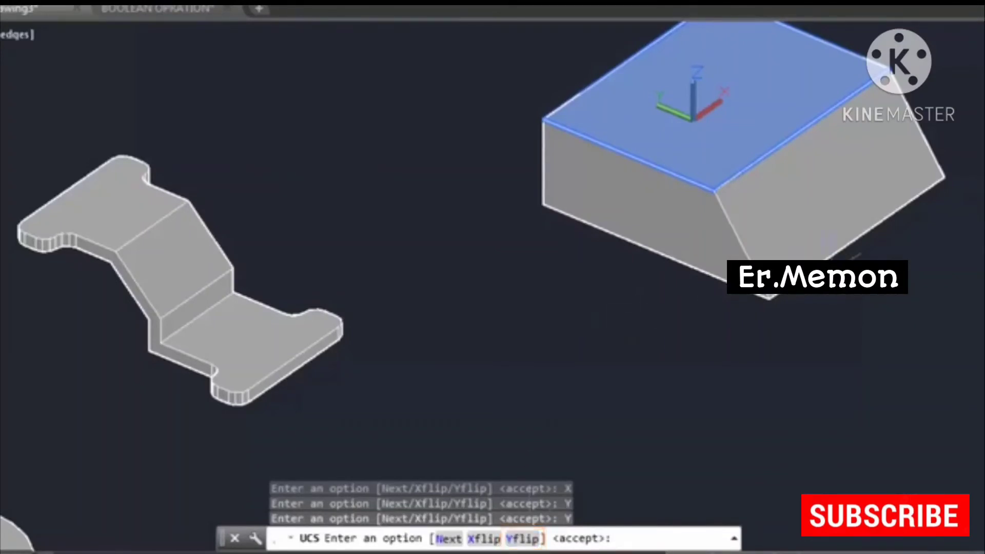
- Accept the UCS on the solid's top face with its Z axis pointing upward
{"action": "middle_click_drag", "start_coordinate": [847, 255], "coordinate": [773, 362]}
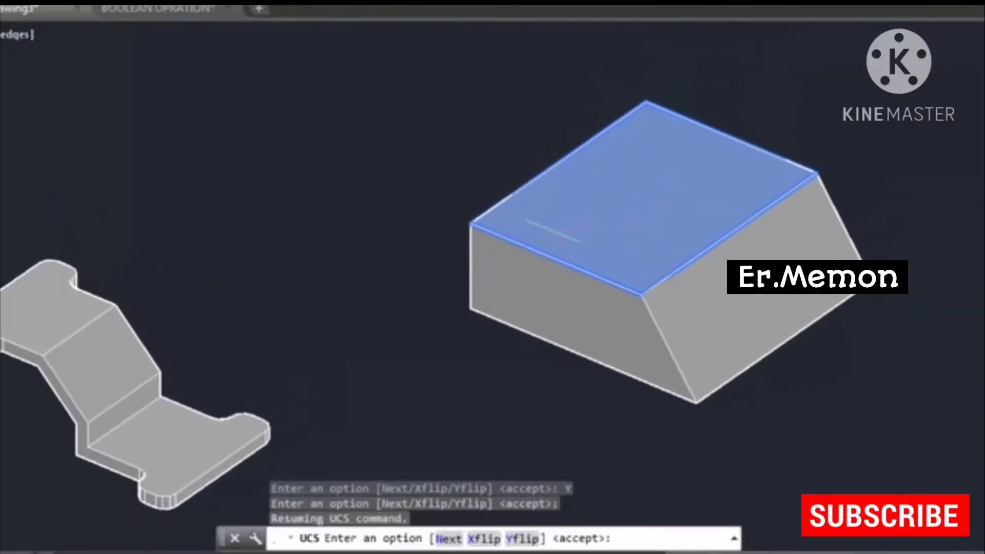
{"action": "key", "text": "Return"}
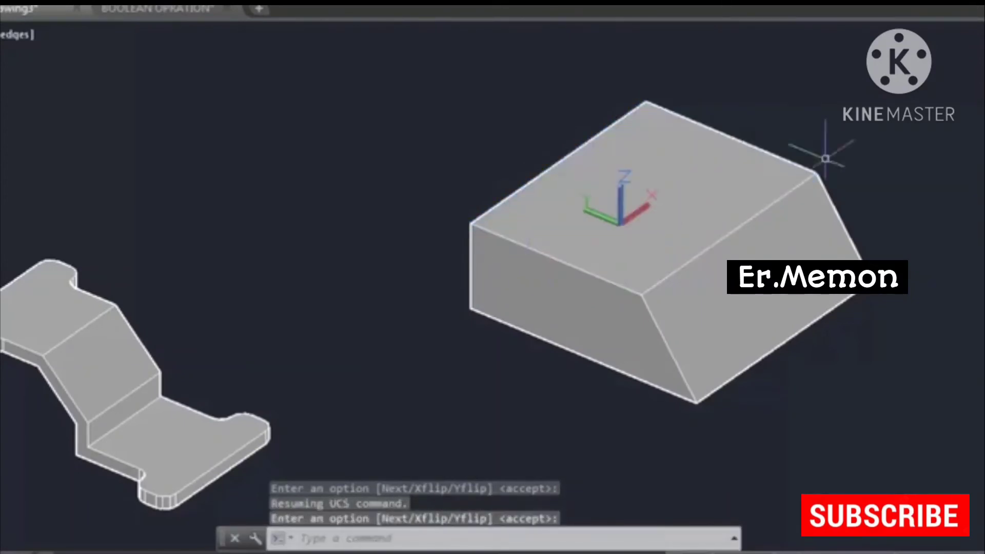
{"action": "middle_click_drag", "start_coordinate": [715, 331], "coordinate": [678, 364]}
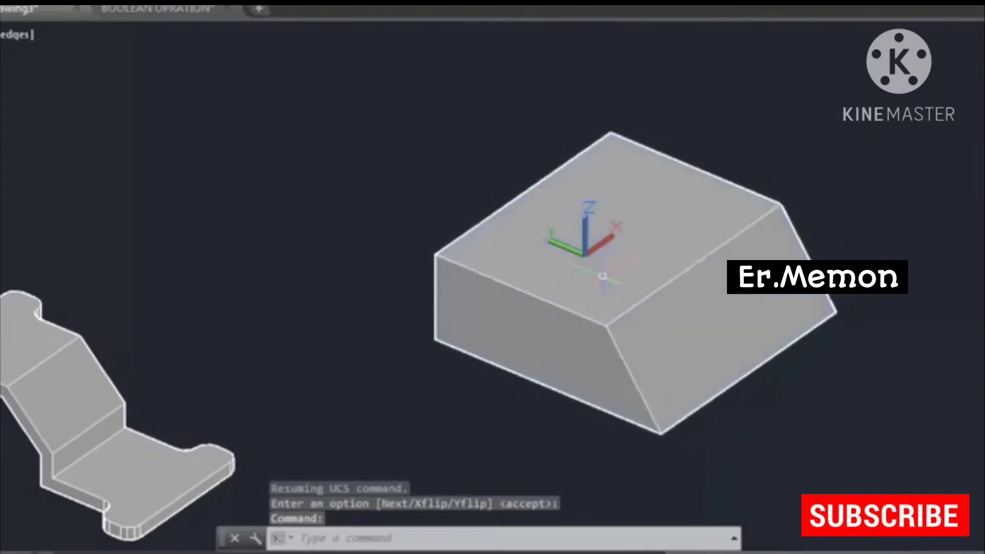
- Draw a small freehand circle near the middle of the solid's top face and erase it
{"action": "type", "text": "c"}
{"action": "key", "text": "Return"}
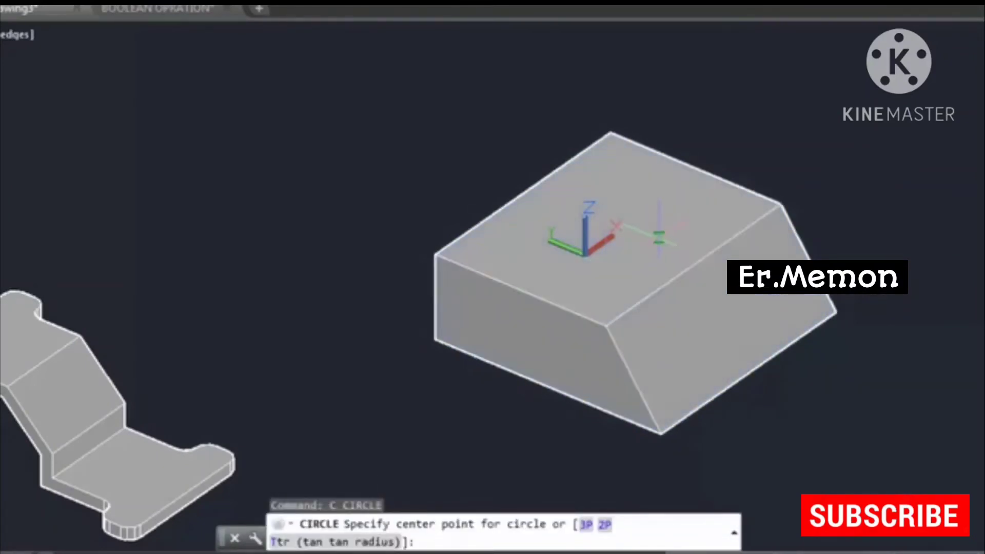
{"action": "left_click", "coordinate": [631, 255]}
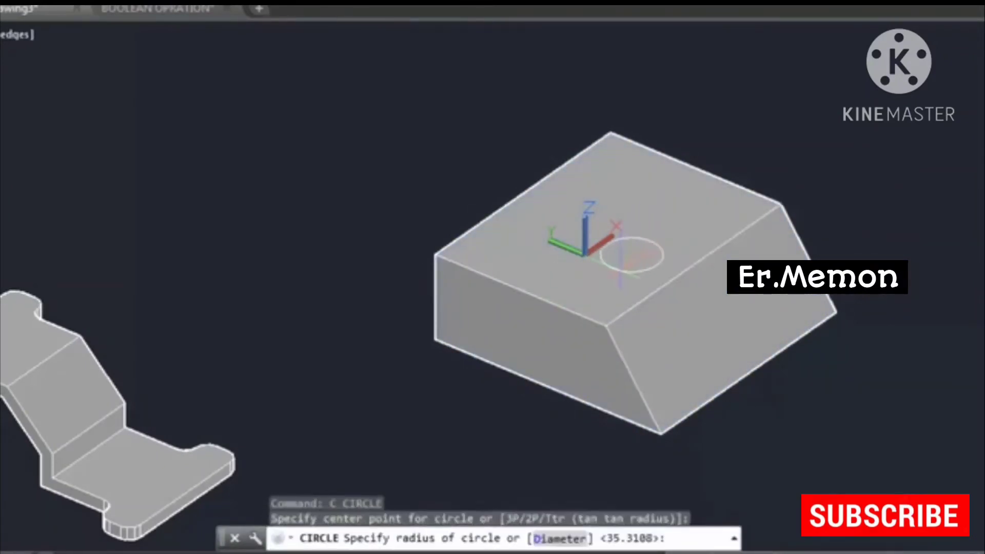
{"action": "left_click", "coordinate": [622, 271]}
{"action": "scroll", "coordinate": [641, 249], "scroll_direction": "up", "scroll_amount": 2}
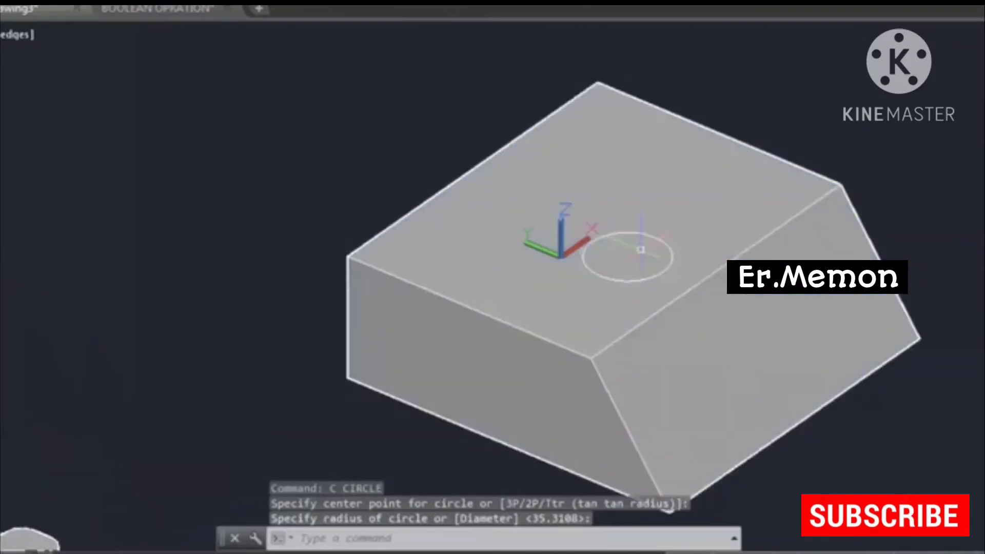
{"action": "middle_click_drag", "start_coordinate": [611, 307], "coordinate": [622, 292]}
{"action": "left_click", "coordinate": [159, 4]}
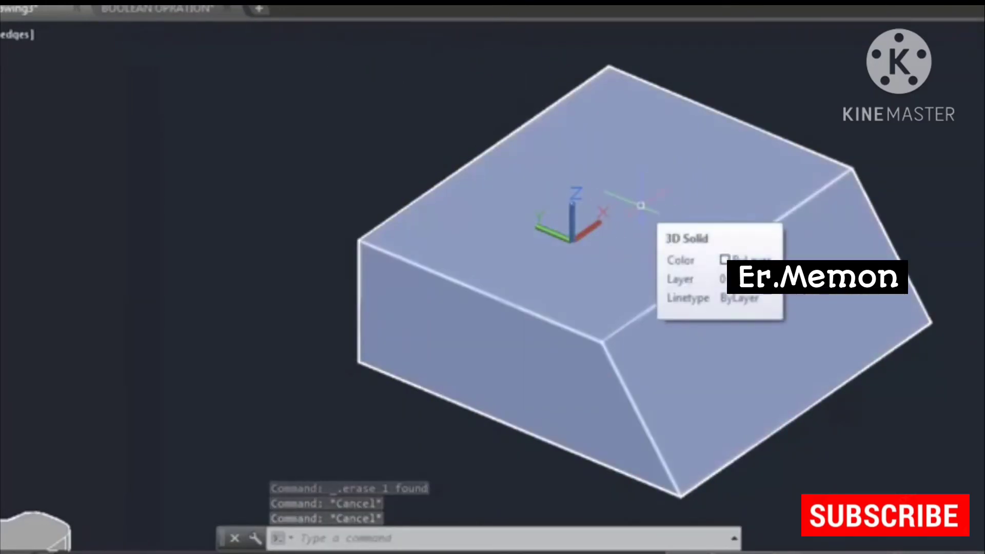
- Draw a larger freehand circle on the top face, toward the back of the solid
{"action": "type", "text": "REC"}
{"action": "key", "text": "Return"}
{"action": "key", "text": "Escape"}
{"action": "type", "text": "Chamfer Elevation Fillet"}
{"action": "key", "text": "Return"}
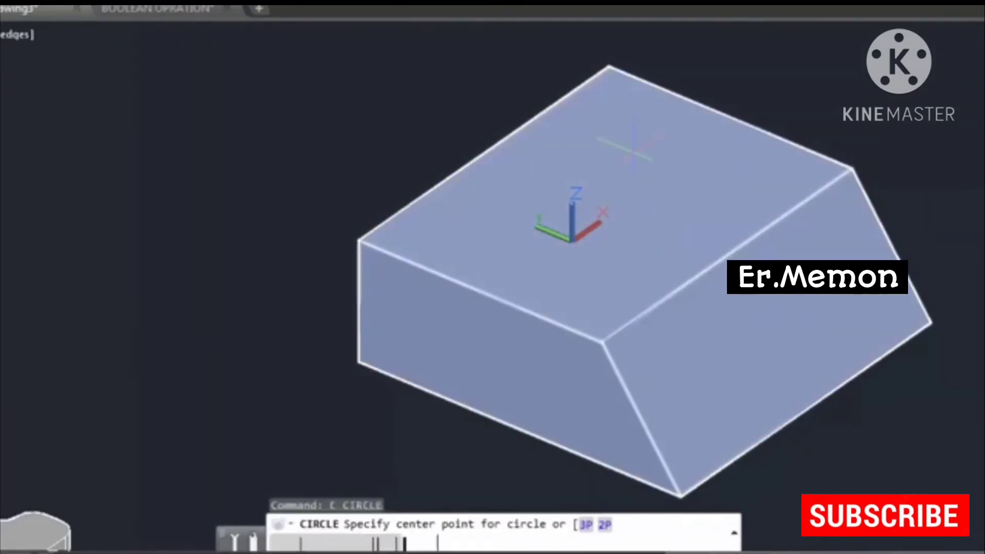
{"action": "left_click", "coordinate": [650, 189]}
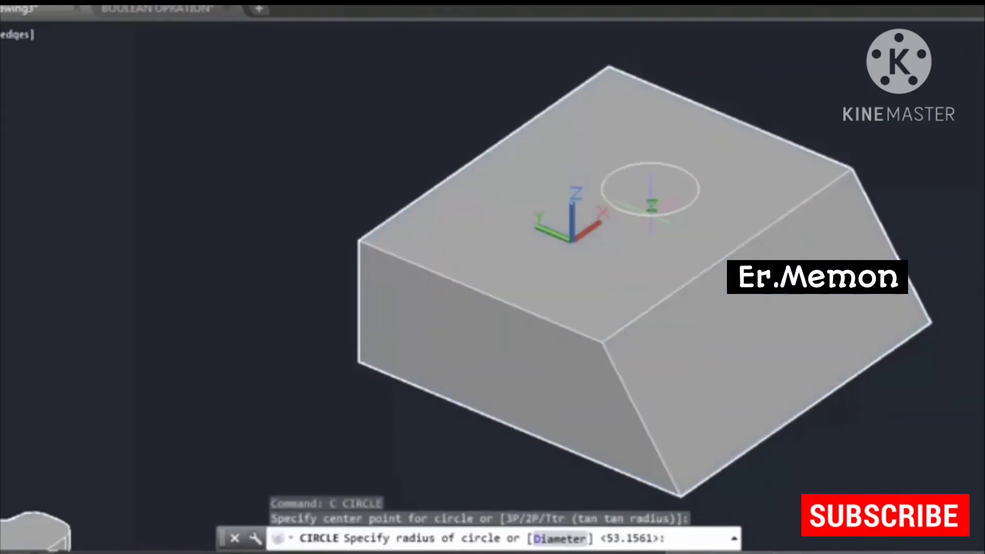
{"action": "left_click", "coordinate": [639, 226]}
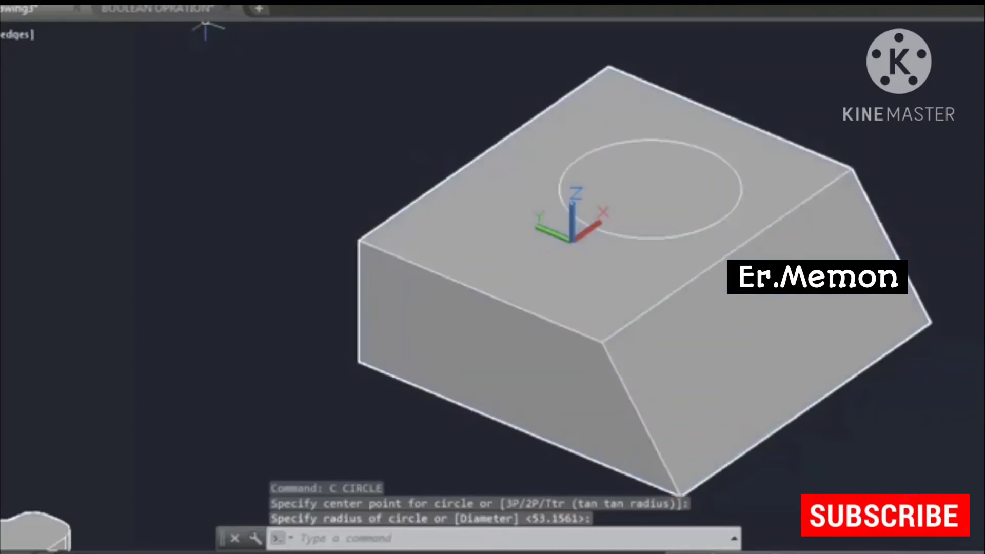
- Extrude the circle on the top face upward by 20 into a solid cylinder
{"action": "type", "text": "ext"}
{"action": "key", "text": "Return"}
{"action": "left_click", "coordinate": [623, 238]}
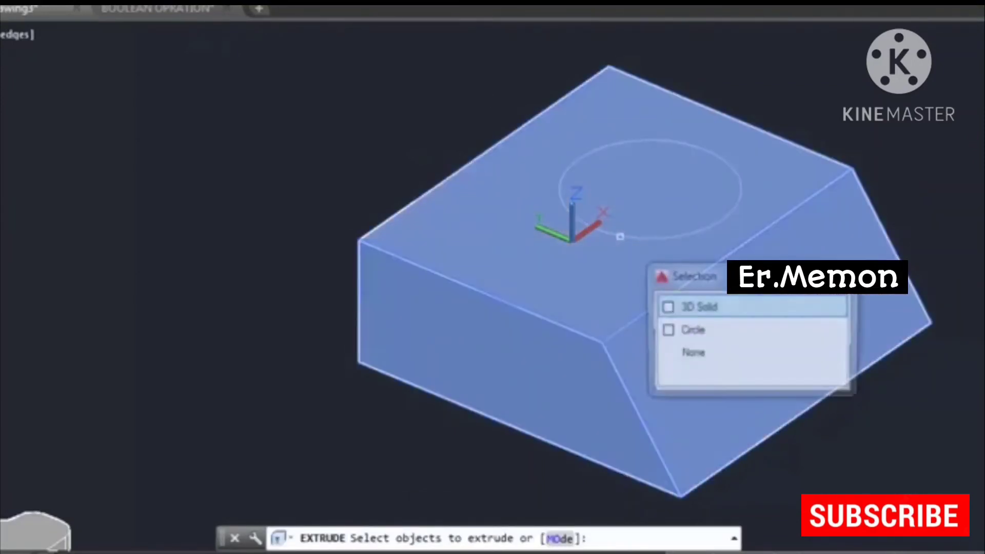
{"action": "left_click", "coordinate": [690, 332]}
{"action": "key", "text": "Return"}
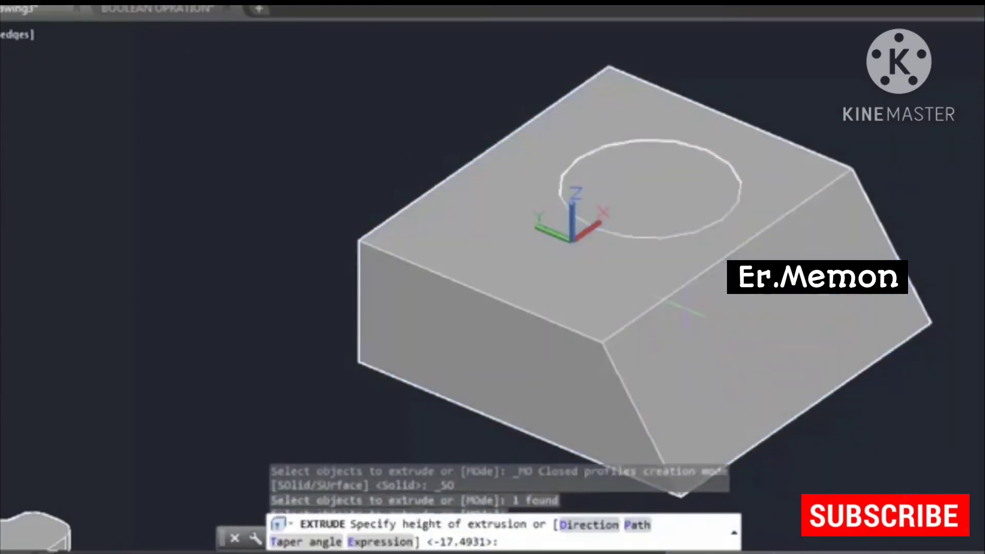
{"action": "scroll", "coordinate": [667, 77], "scroll_direction": "down", "scroll_amount": 3}
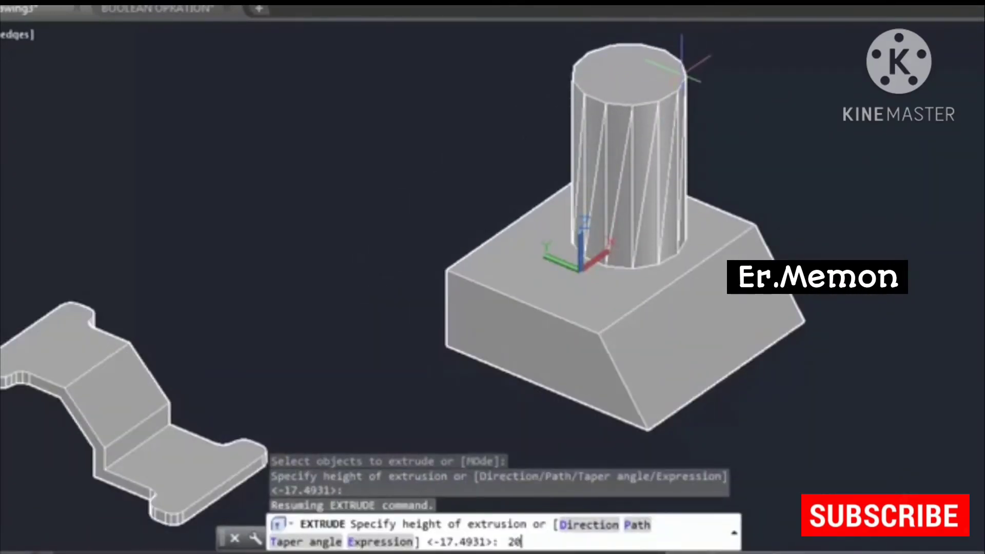
{"action": "key", "text": "Return"}
{"action": "scroll", "coordinate": [654, 225], "scroll_direction": "up", "scroll_amount": 3}
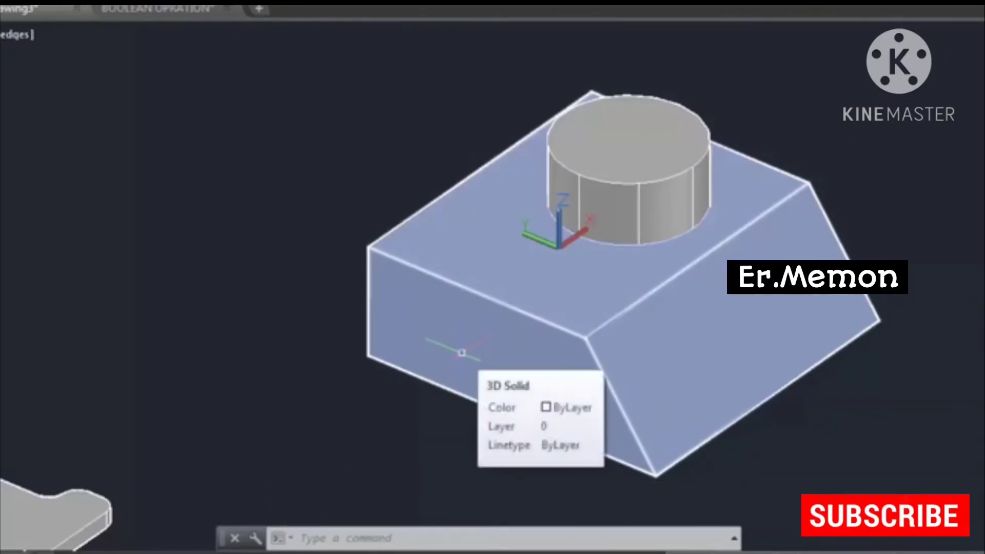
- Align the UCS to the sloped face of the solid with the Face option and accept its default orientation
{"action": "type", "text": "ucs"}
{"action": "key", "text": "Return"}
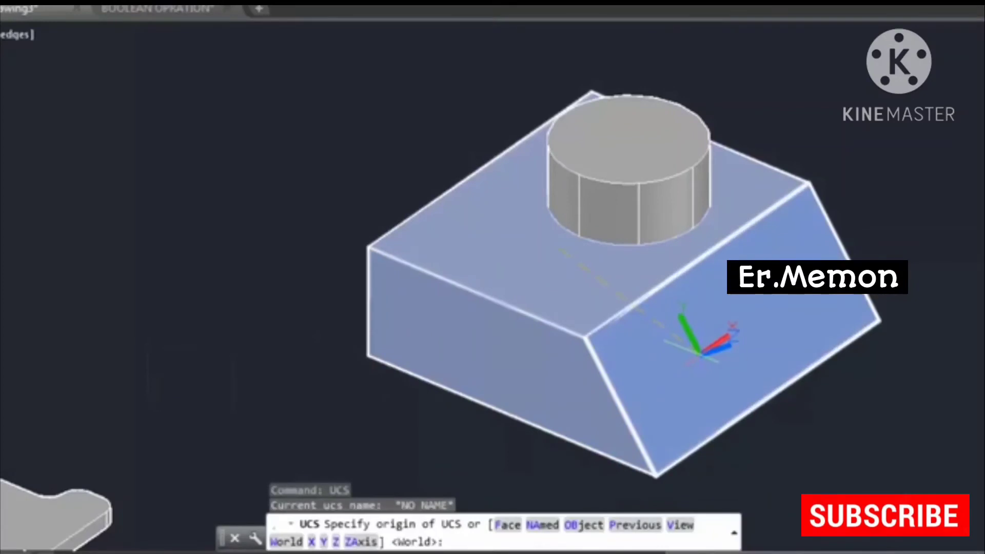
{"action": "middle_click_drag", "start_coordinate": [672, 389], "coordinate": [564, 328]}
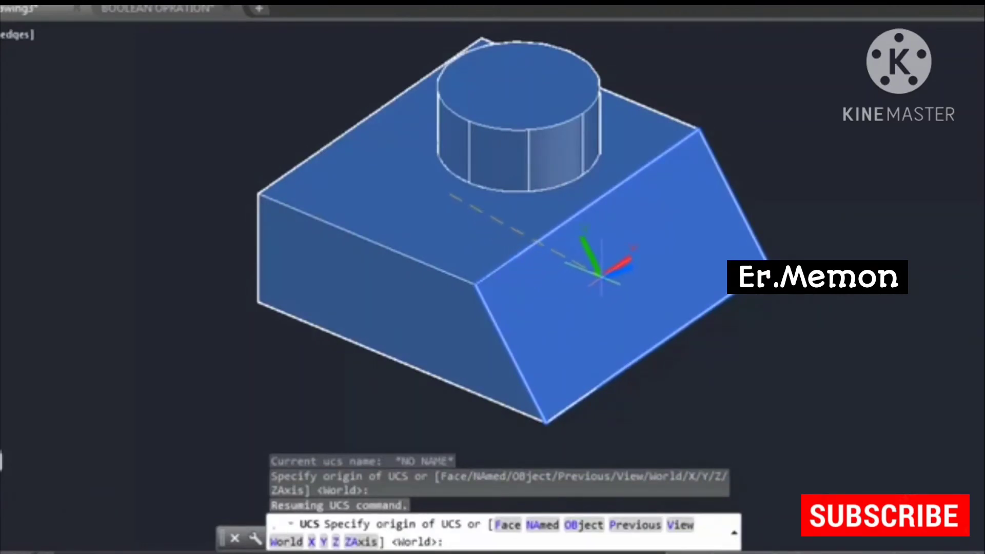
{"action": "left_click", "coordinate": [507, 524]}
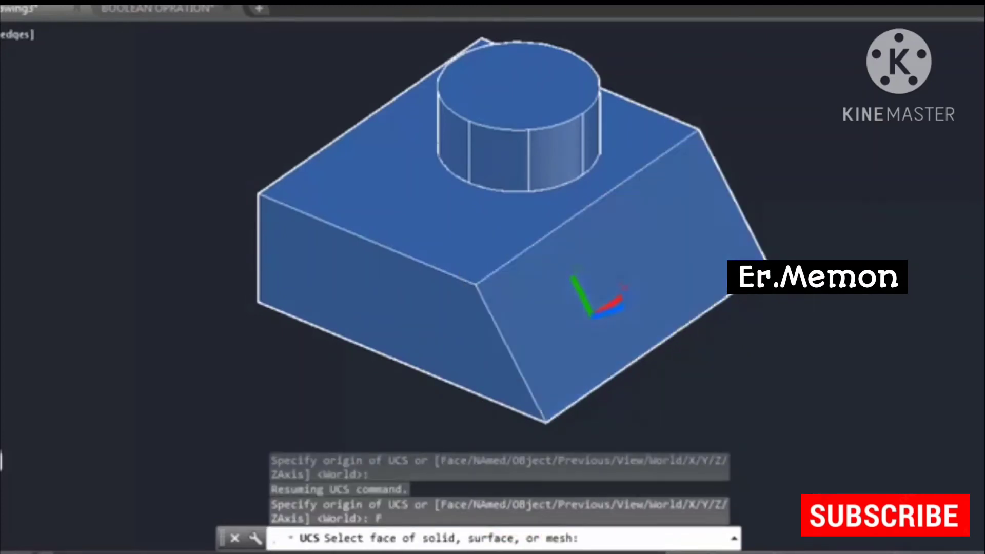
{"action": "left_click", "coordinate": [592, 317]}
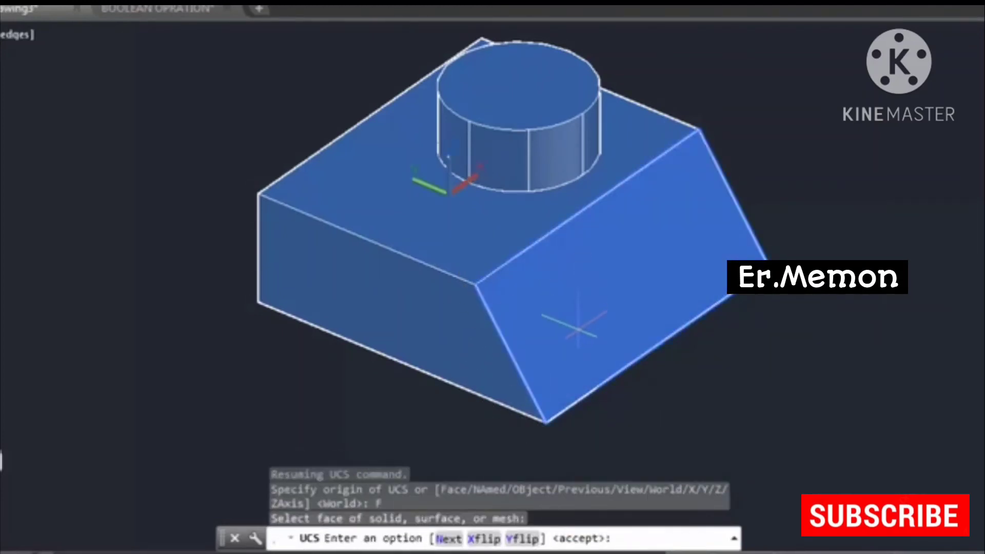
{"action": "key", "text": "Return"}
{"action": "scroll", "coordinate": [585, 333], "scroll_direction": "up", "scroll_amount": 2}
{"action": "middle_click_drag", "start_coordinate": [634, 354], "coordinate": [583, 363]}
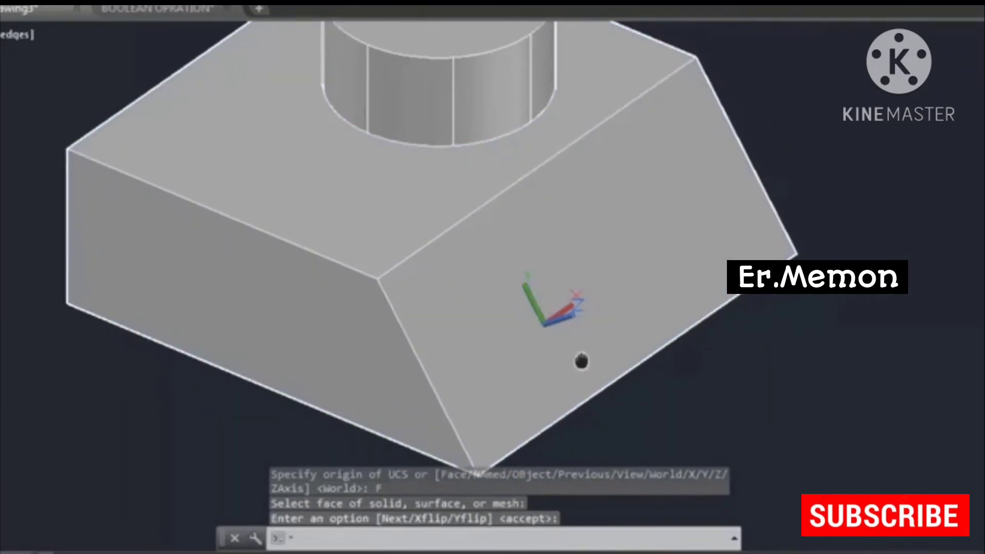
{"action": "key", "text": "Return"}
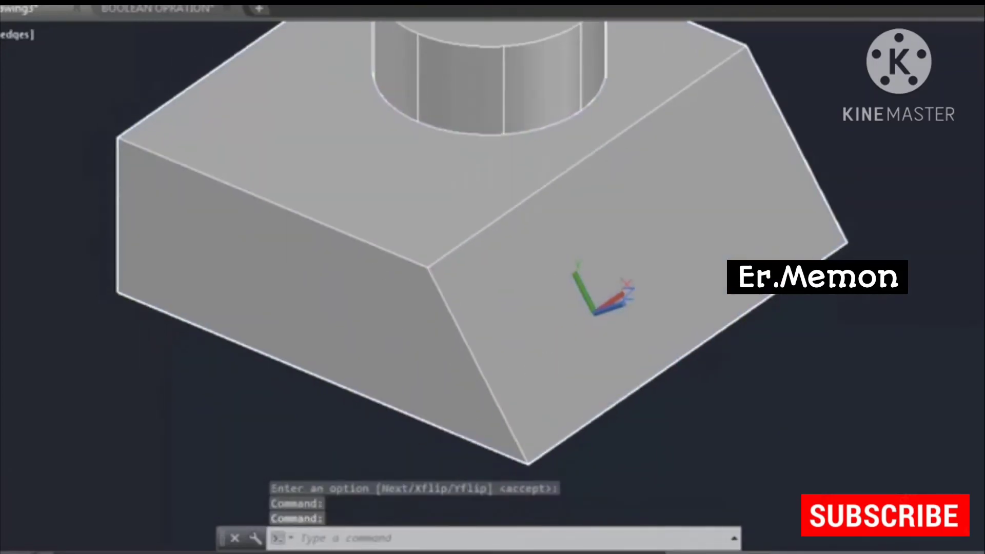
{"action": "key", "text": "Escape"}
{"action": "mouse_move", "coordinate": [154, 8]}
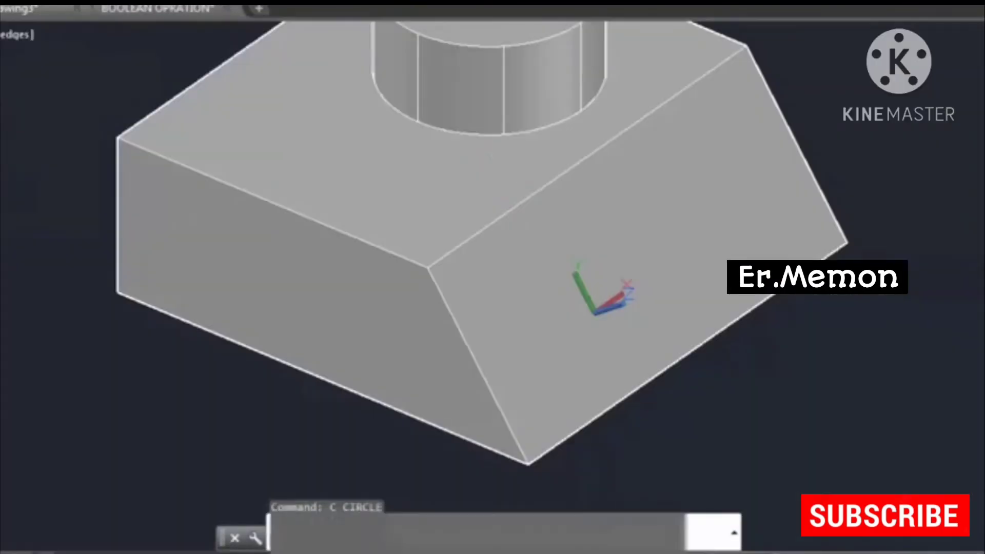
{"action": "key", "text": "Escape"}
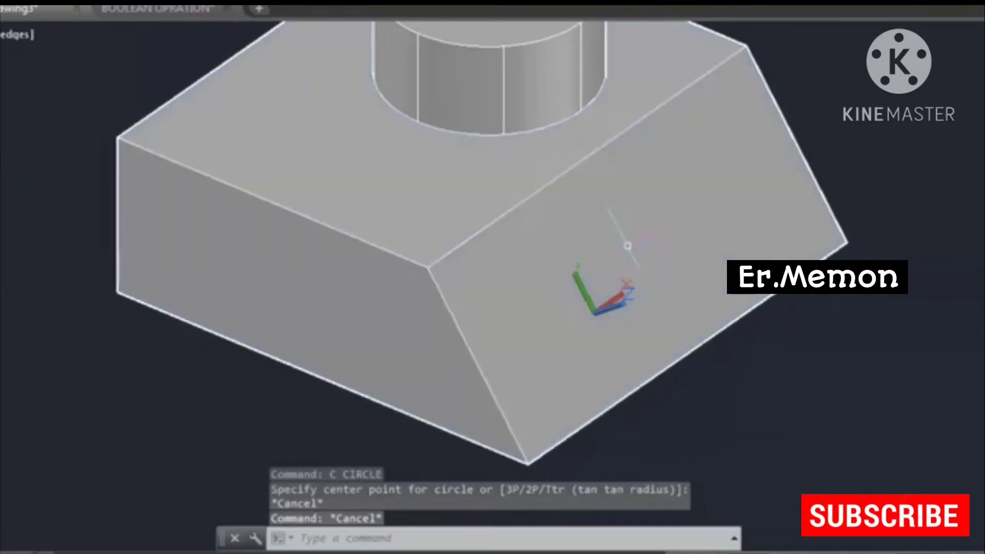
{"action": "type", "text": "c"}
{"action": "key", "text": "Return"}
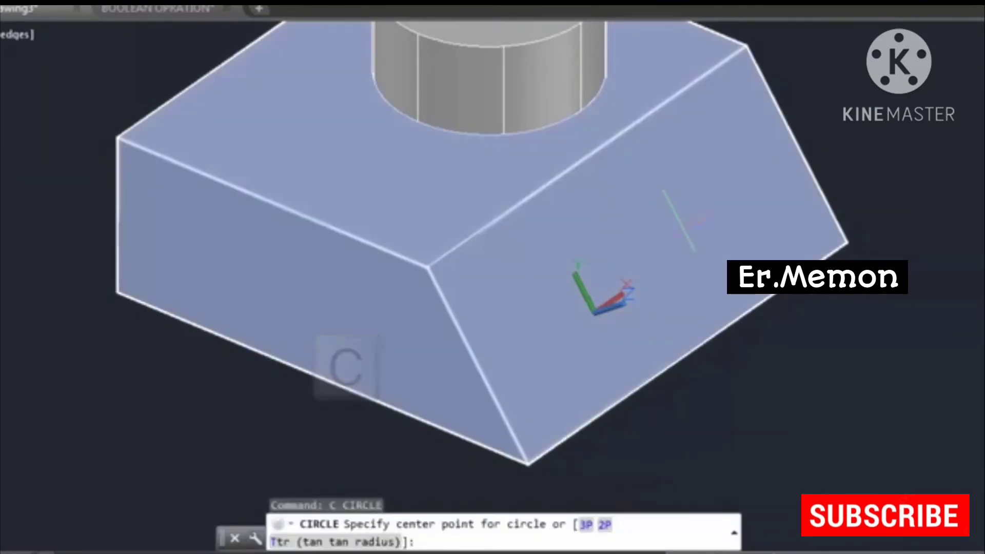
{"action": "key", "text": "Escape"}
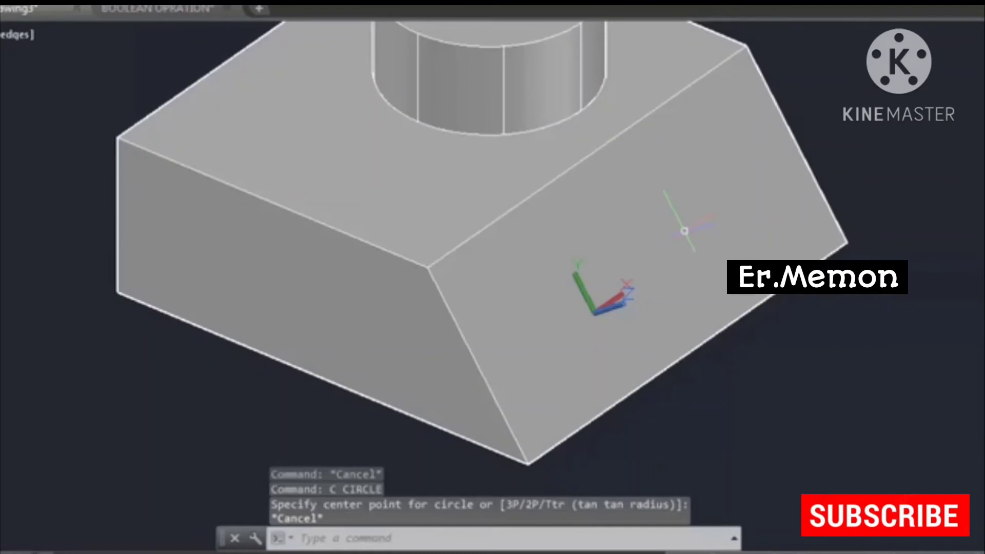
- Draw a freehand circle with a radius of about 8.4 on the solid's sloped face
{"action": "type", "text": "c"}
{"action": "key", "text": "Return"}
{"action": "left_click", "coordinate": [696, 215]}
{"action": "left_click", "coordinate": [704, 252]}
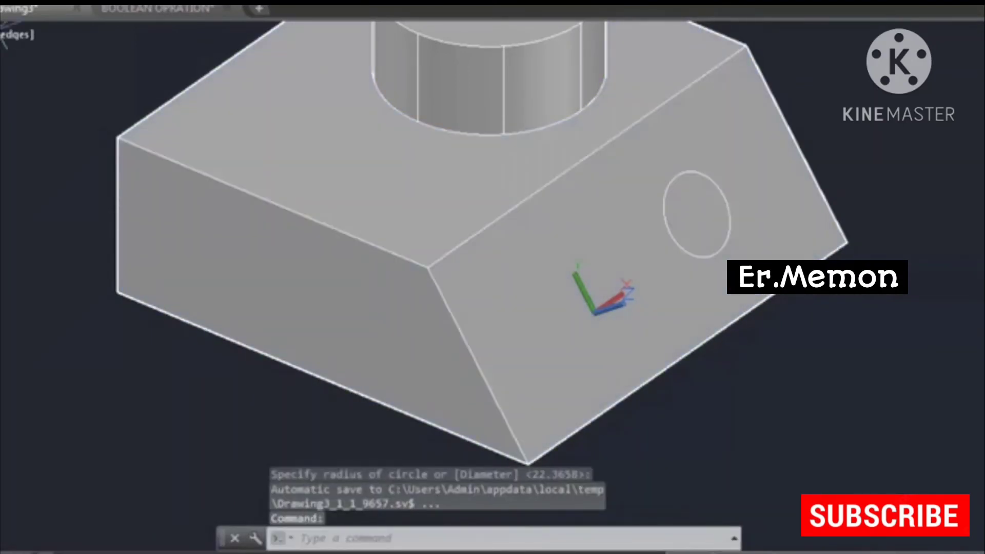
- Extrude the circle on the sloped face outward to a freehand height as a long solid cylinder
{"action": "type", "text": "ext"}
{"action": "key", "text": "Return"}
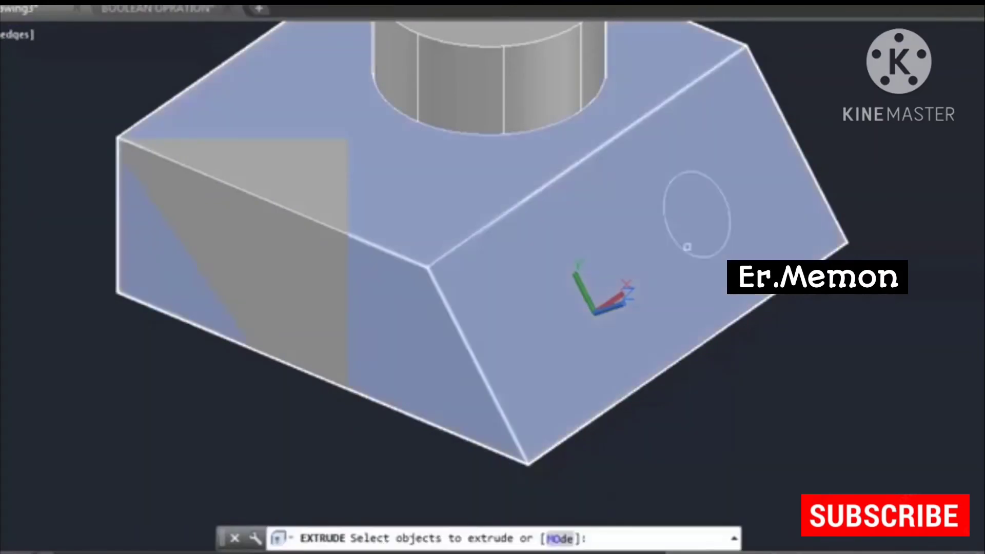
{"action": "left_click", "coordinate": [687, 253]}
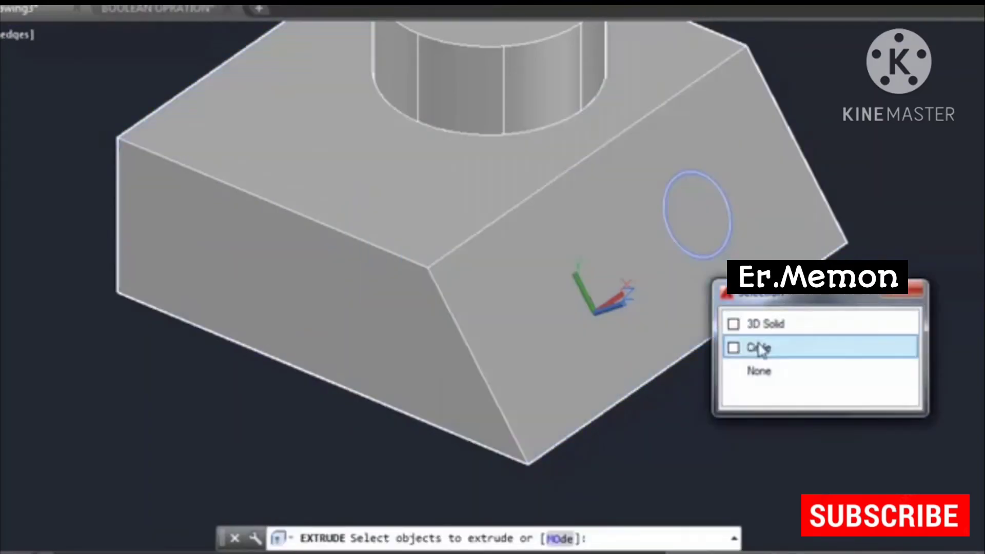
{"action": "left_click", "coordinate": [759, 345]}
{"action": "key", "text": "Return"}
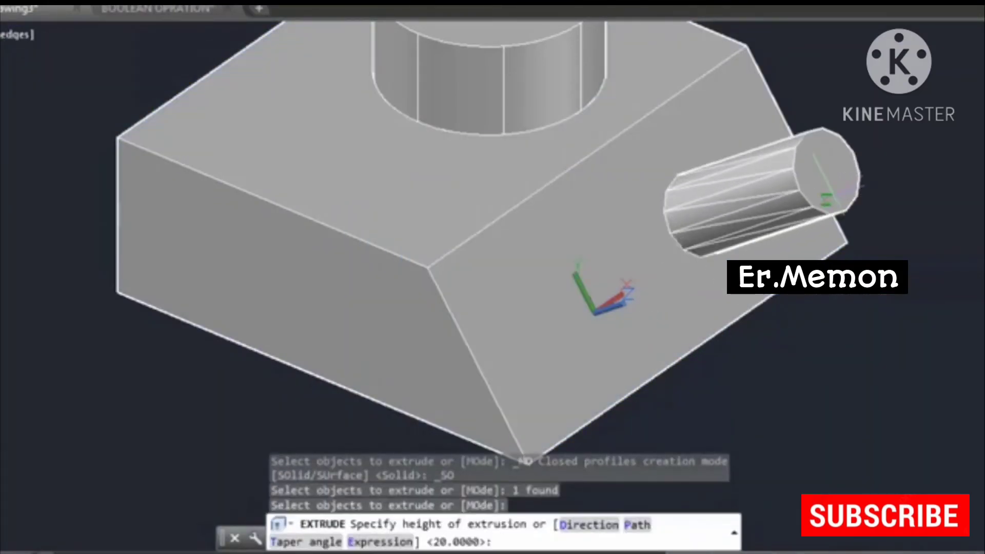
{"action": "left_click", "coordinate": [861, 181]}
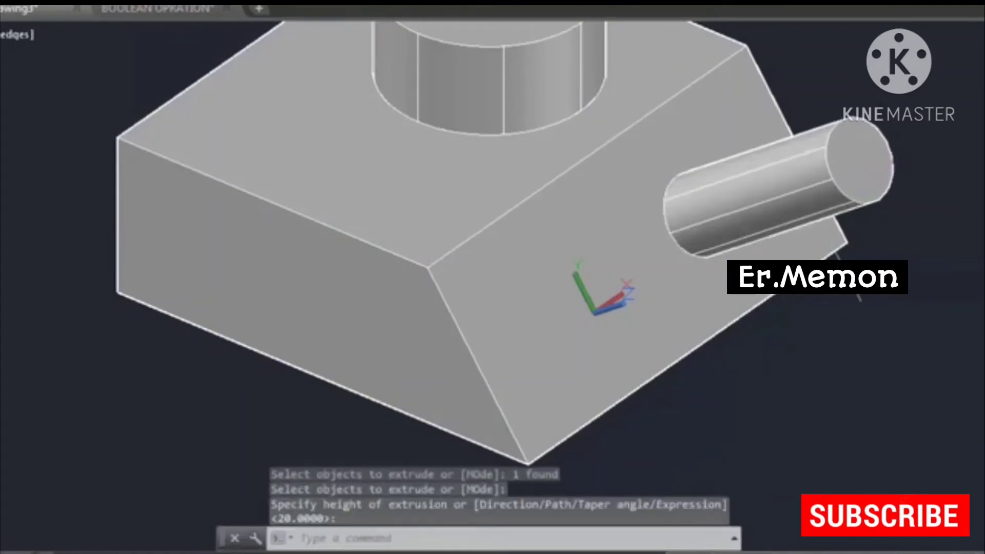
{"action": "scroll", "coordinate": [851, 303], "scroll_direction": "down", "scroll_amount": 3}
{"action": "middle_click_drag", "start_coordinate": [846, 302], "coordinate": [780, 303]}
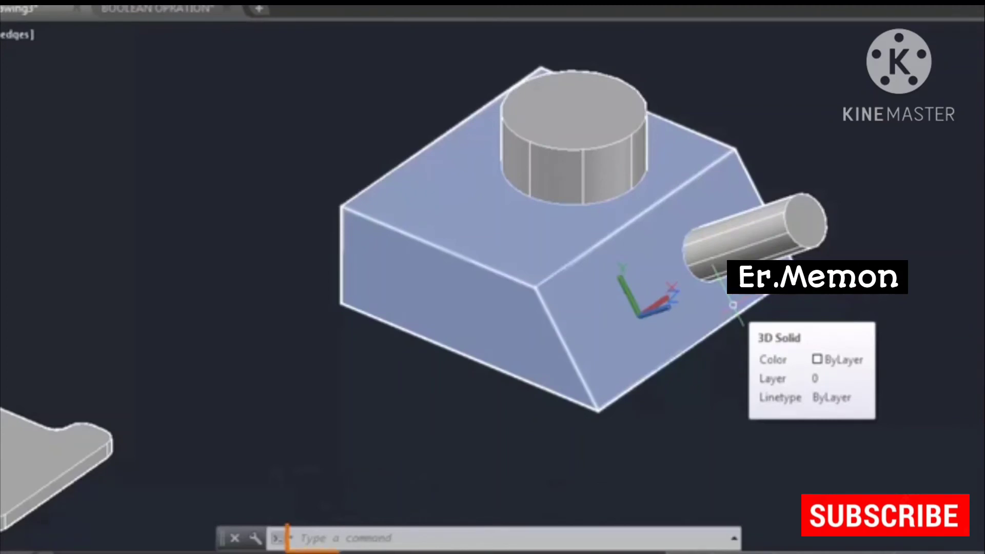
- Save the current sloped-face UCS as a named UCS called FACE1
{"action": "type", "text": "ucs"}
{"action": "key", "text": "Return"}
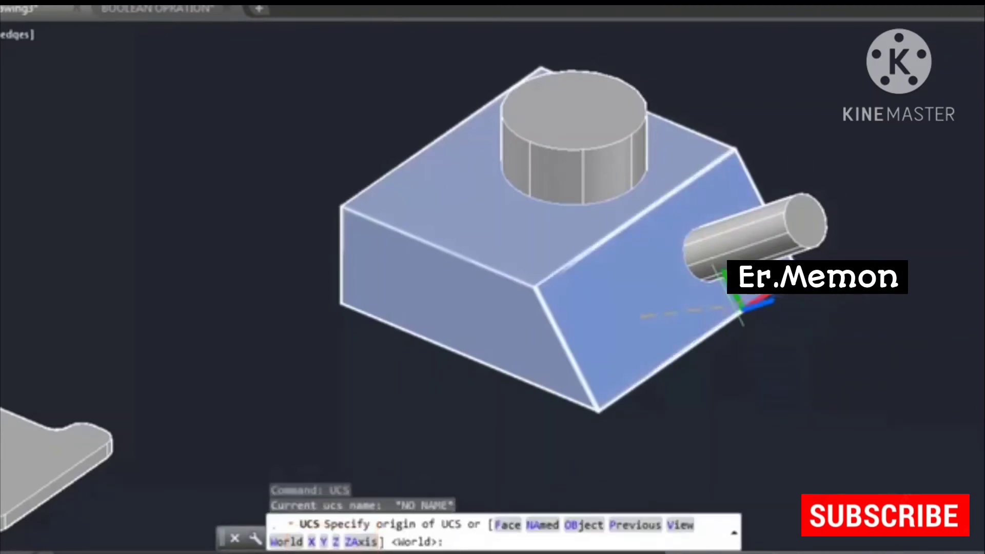
{"action": "left_click", "coordinate": [543, 525]}
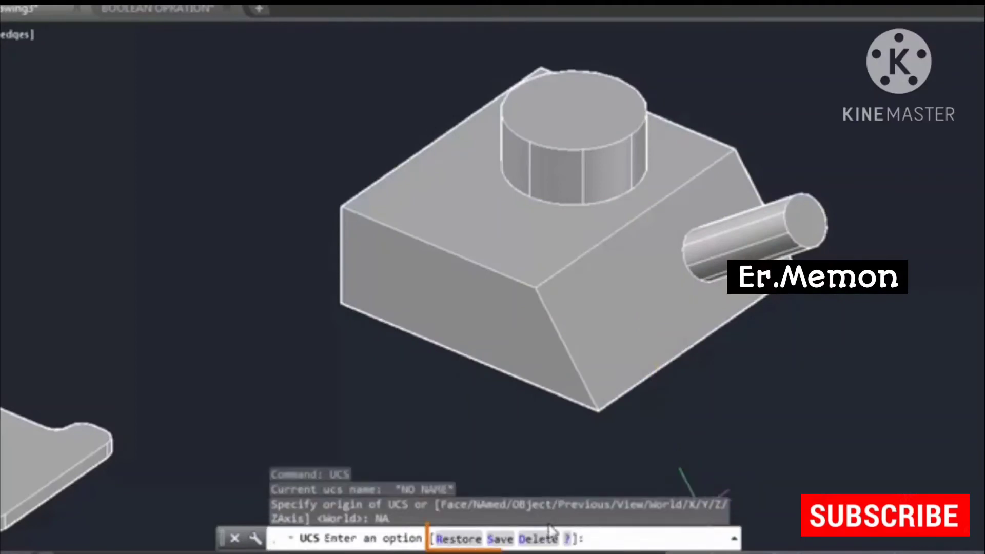
{"action": "left_click", "coordinate": [500, 539]}
{"action": "type", "text": "FAC"}
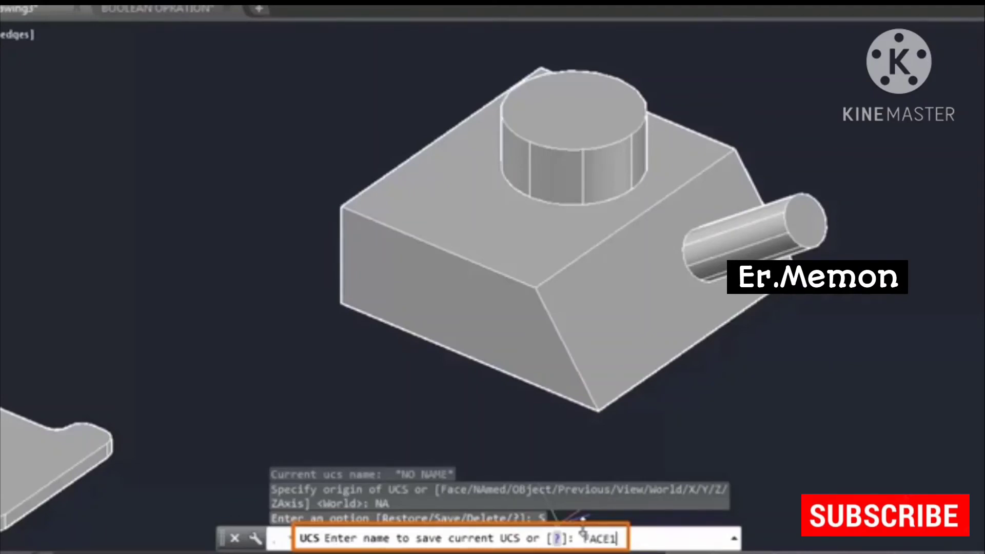
{"action": "type", "text": "E1"}
{"action": "key", "text": "Return"}
- Switch from the saved FACE1 UCS back to the WCS
{"action": "left_click", "coordinate": [915, 158]}
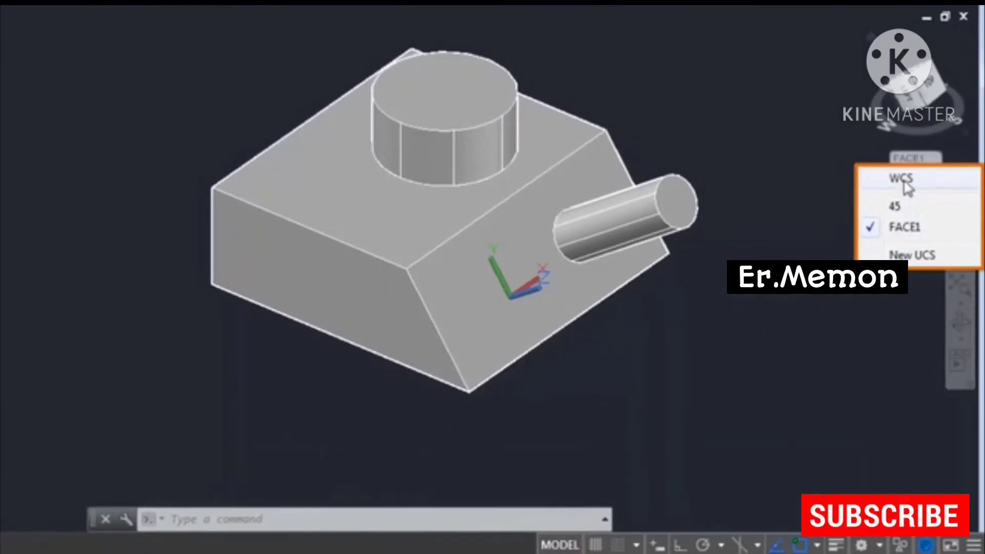
{"action": "left_click", "coordinate": [903, 179]}
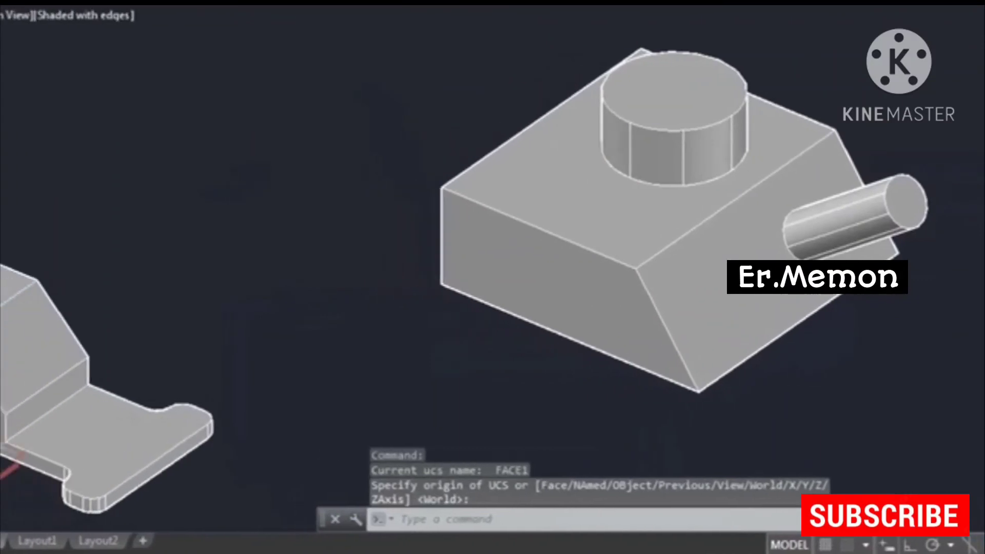
{"action": "middle_click_drag", "start_coordinate": [300, 403], "coordinate": [420, 384]}
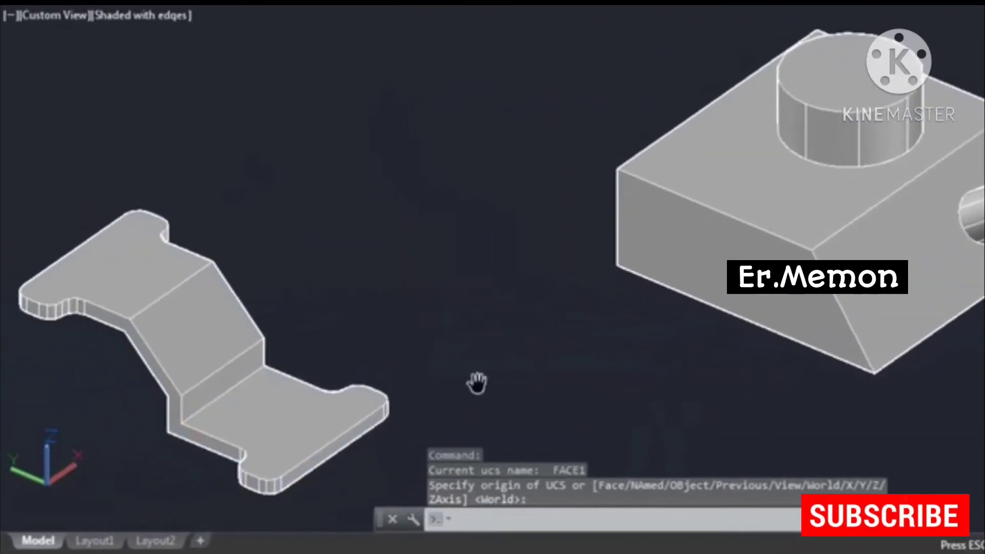
{"action": "middle_click_drag", "start_coordinate": [359, 371], "coordinate": [420, 379]}
- Align the UCS parallel to the screen with the View option
{"action": "type", "text": "uc"}
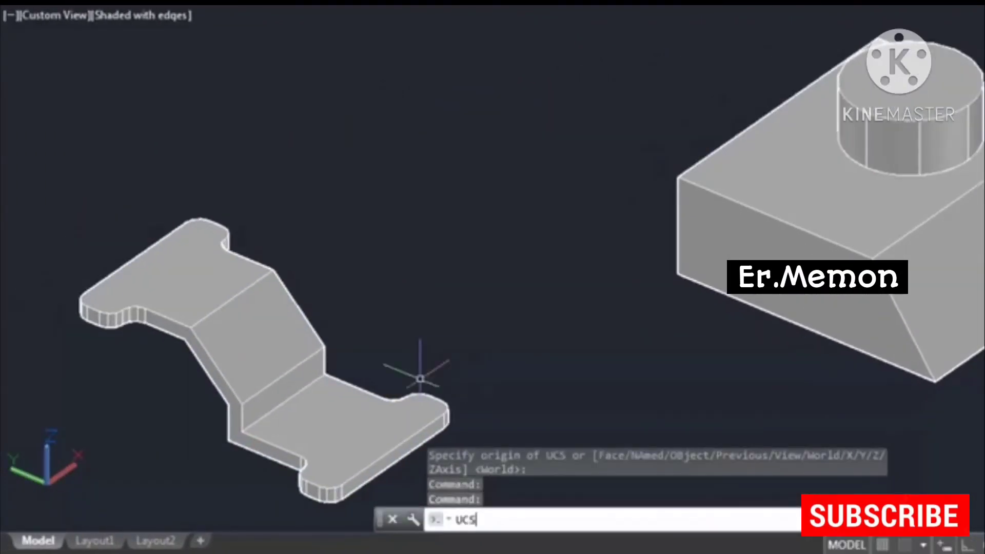
{"action": "type", "text": "s"}
{"action": "key", "text": "Return"}
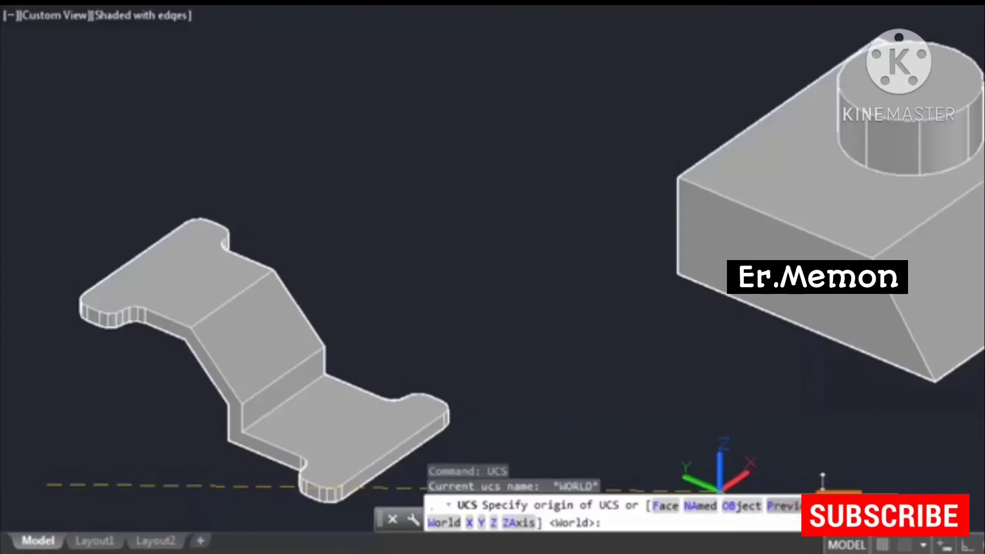
{"action": "type", "text": "v"}
{"action": "key", "text": "Return"}
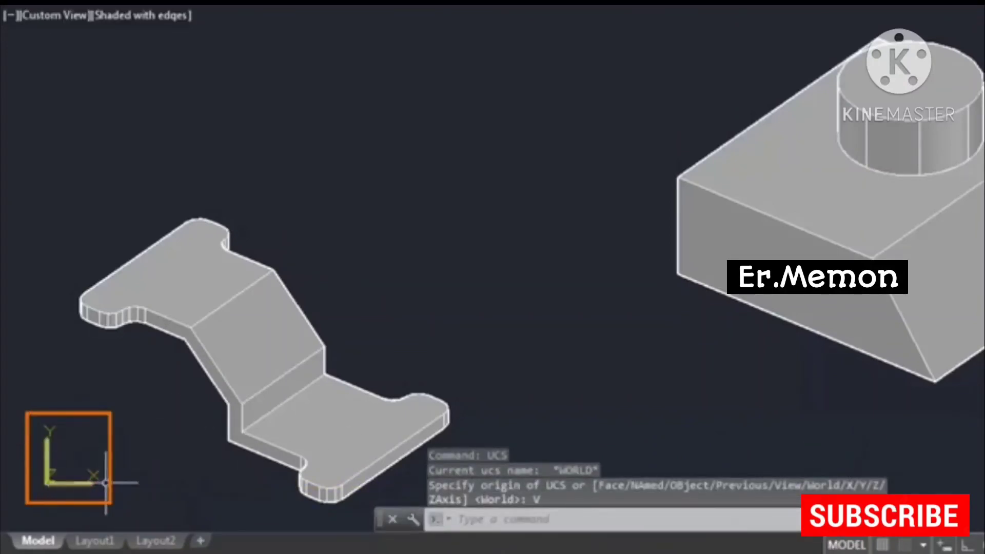
{"action": "middle_click_drag", "start_coordinate": [161, 463], "coordinate": [189, 451]}
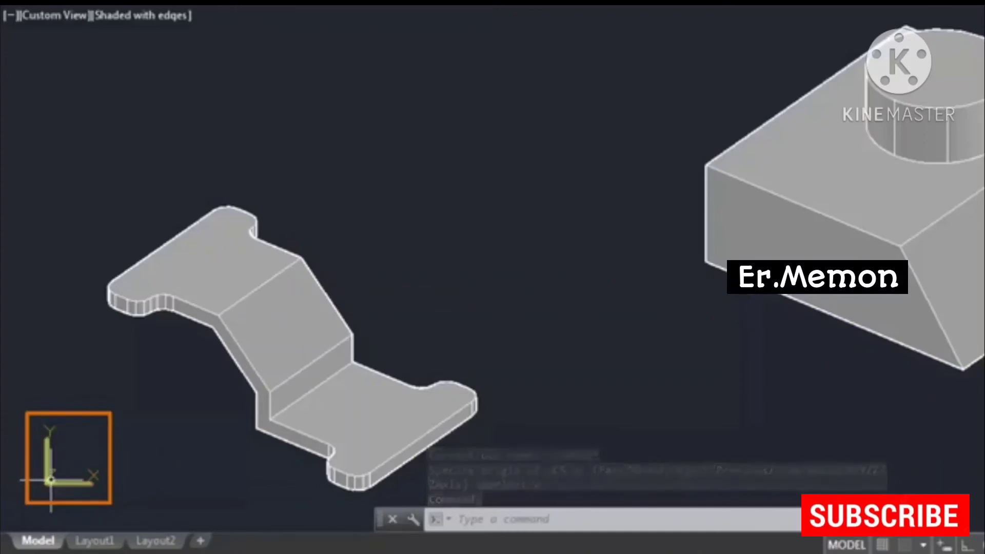
- Draw a freehand circle with a radius of about 16.2 in the empty space between the bent plate and the solid
{"action": "type", "text": "c"}
{"action": "key", "text": "Return"}
{"action": "left_click", "coordinate": [483, 213]}
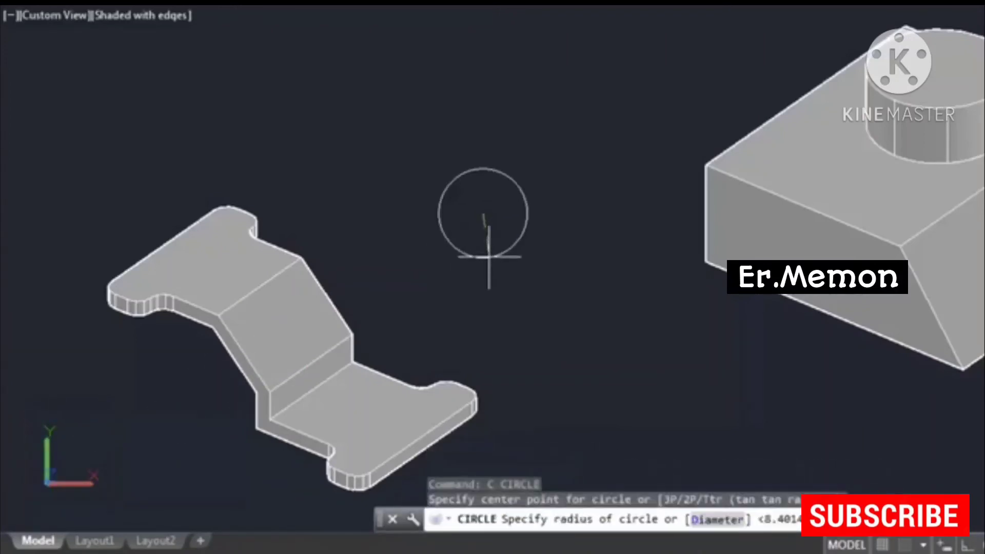
{"action": "left_click", "coordinate": [489, 265]}
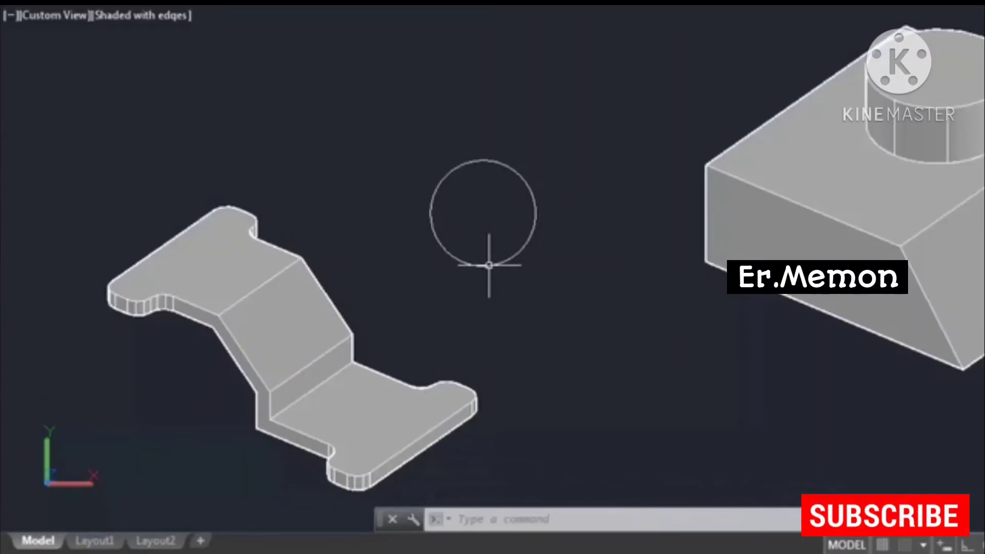
{"action": "left_click", "coordinate": [520, 301]}
{"action": "left_click", "coordinate": [496, 248]}
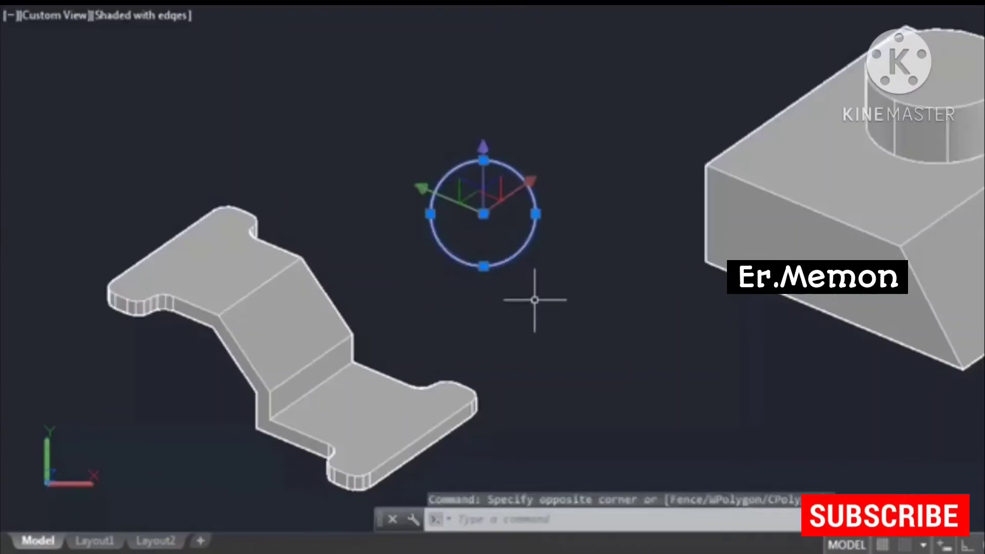
{"action": "key", "text": "Escape"}
{"action": "key", "text": "Escape"}
- Reset the UCS to World
{"action": "type", "text": "ucs"}
{"action": "key", "text": "Return"}
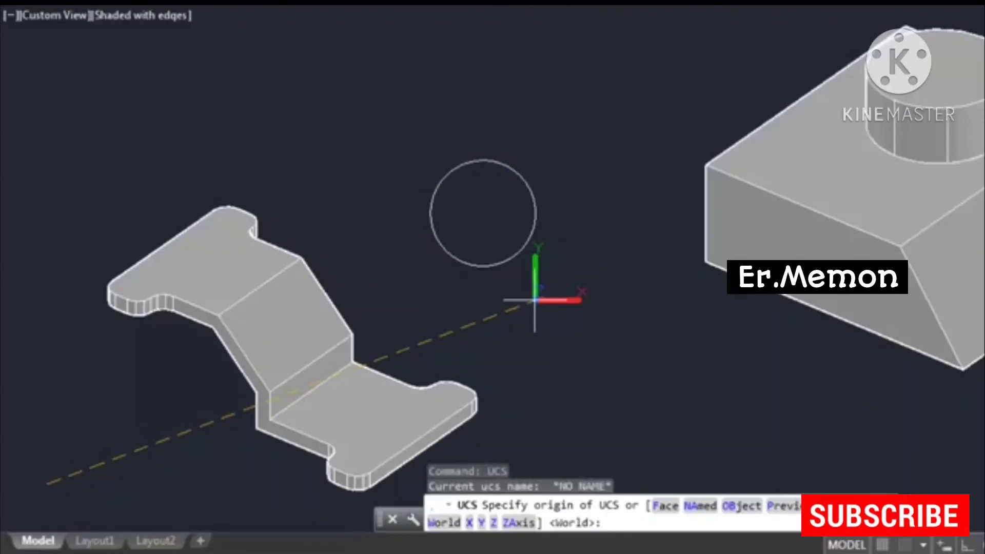
{"action": "type", "text": "W"}
{"action": "key", "text": "Return"}
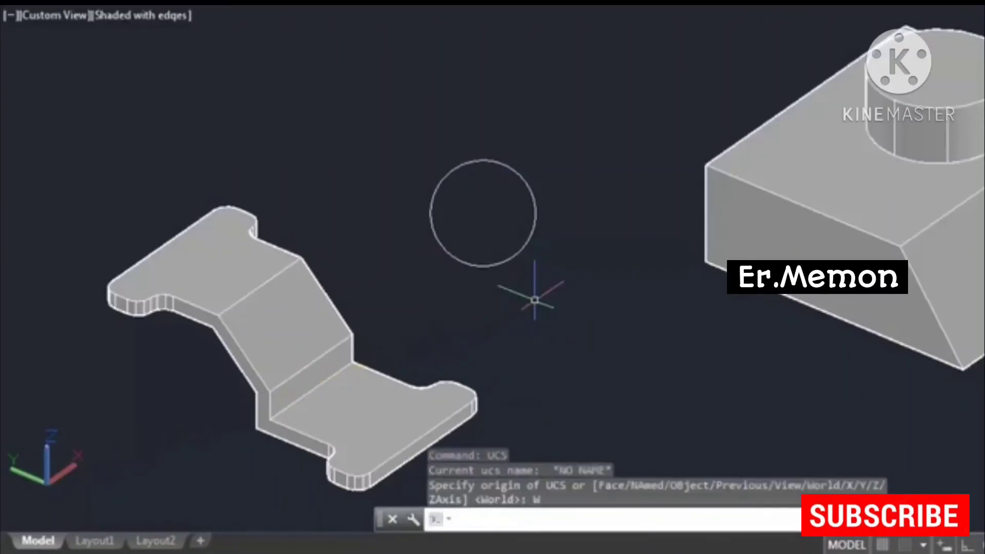
{"action": "key", "text": "Escape"}
- Define a ZAxis UCS with its origin at the top face's front corner and Z through the midpoint of the top edge opposite the sloped face
{"action": "type", "text": "ucs"}
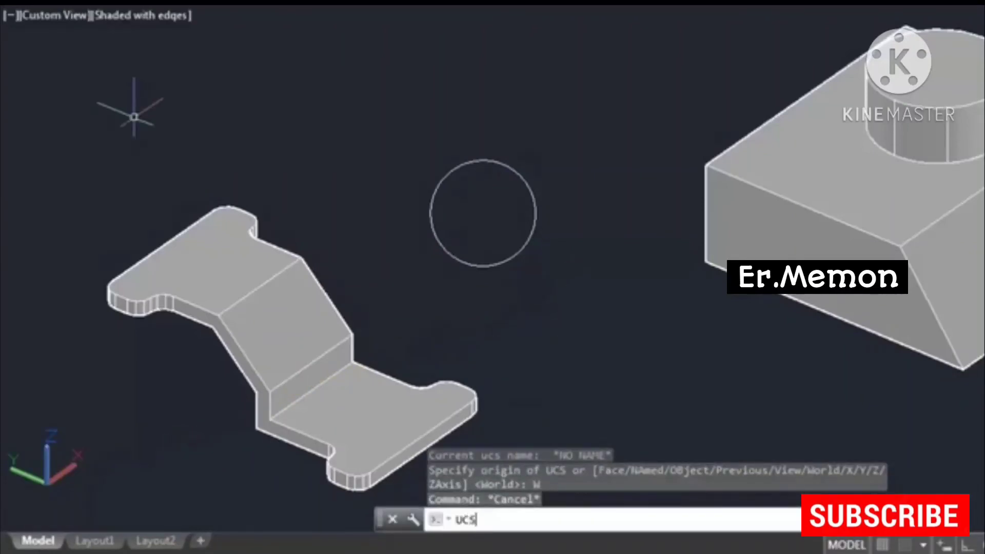
{"action": "key", "text": "Return"}
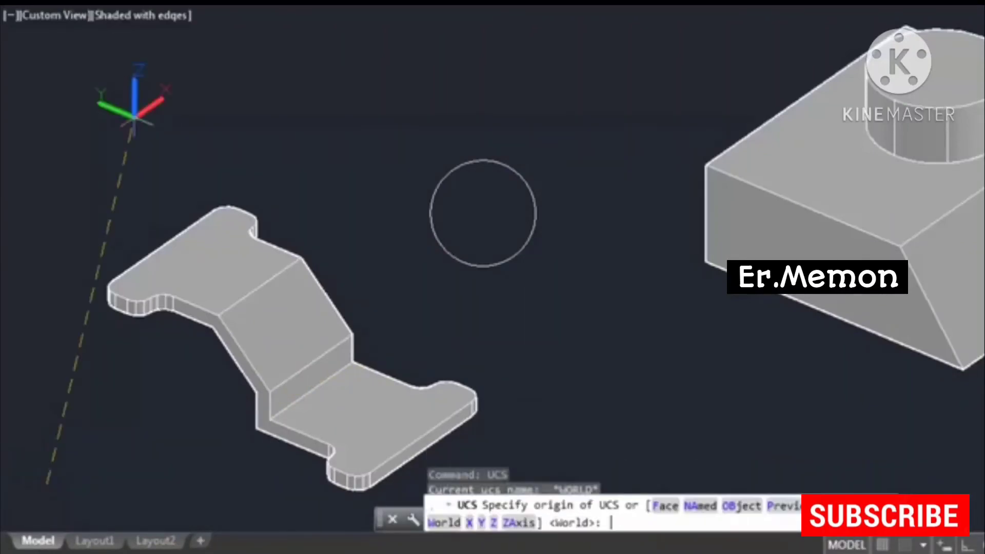
{"action": "left_click", "coordinate": [519, 523]}
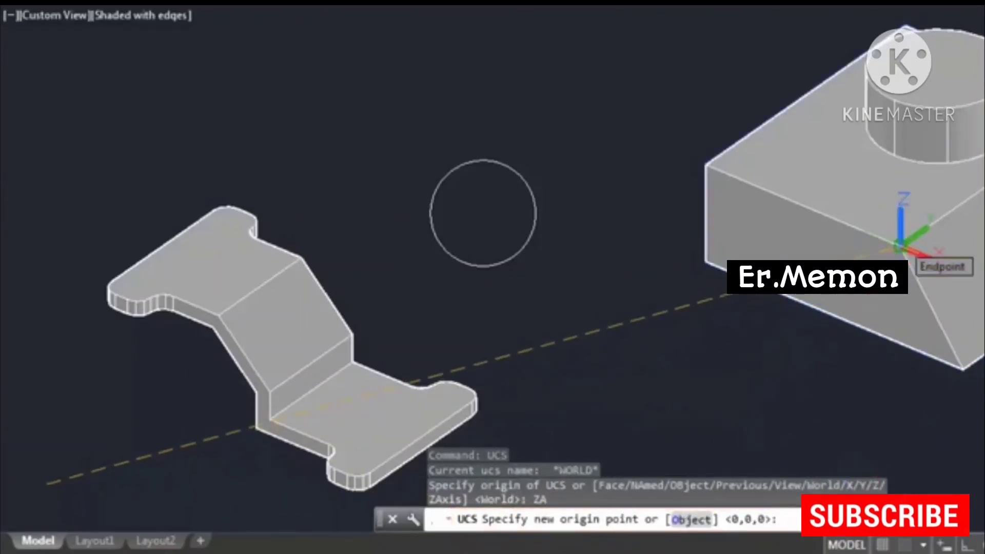
{"action": "left_click", "coordinate": [900, 248]}
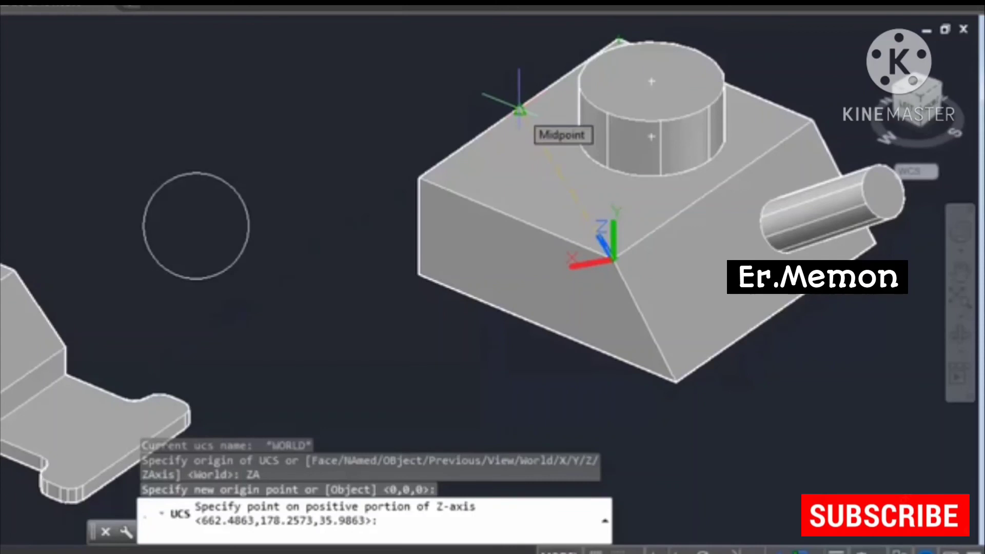
{"action": "left_click", "coordinate": [519, 110]}
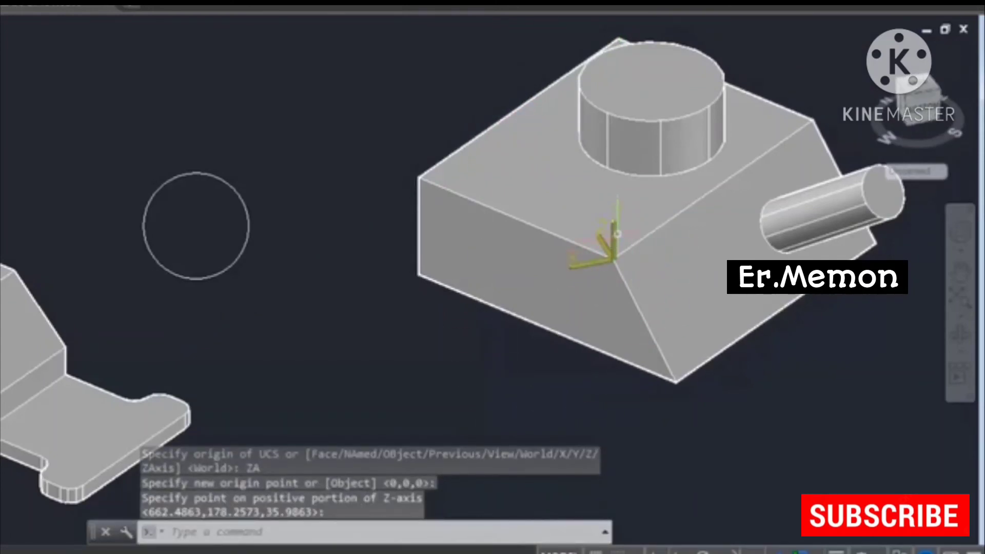
{"action": "scroll", "coordinate": [589, 287], "scroll_direction": "up", "scroll_amount": 2}
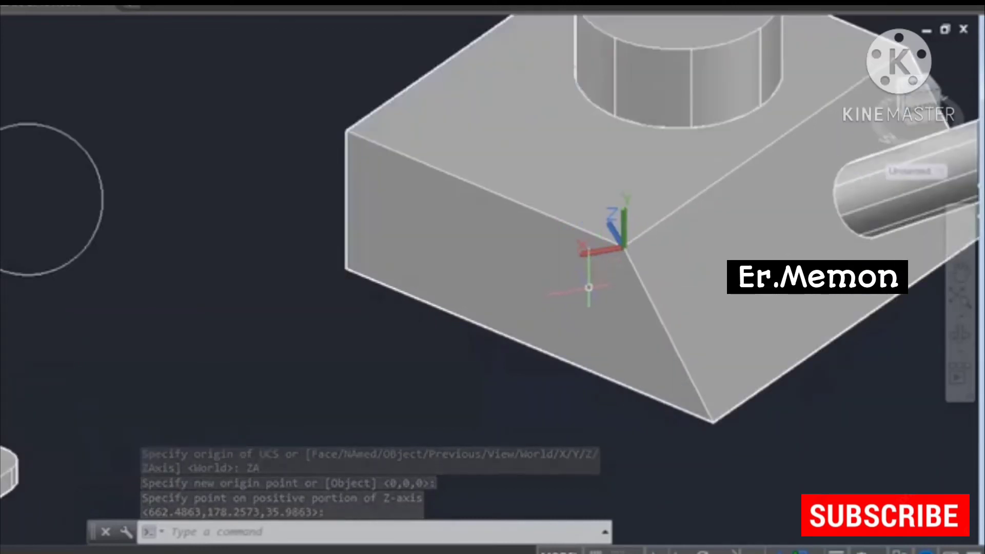
{"action": "scroll", "coordinate": [589, 287], "scroll_direction": "down", "scroll_amount": 2}
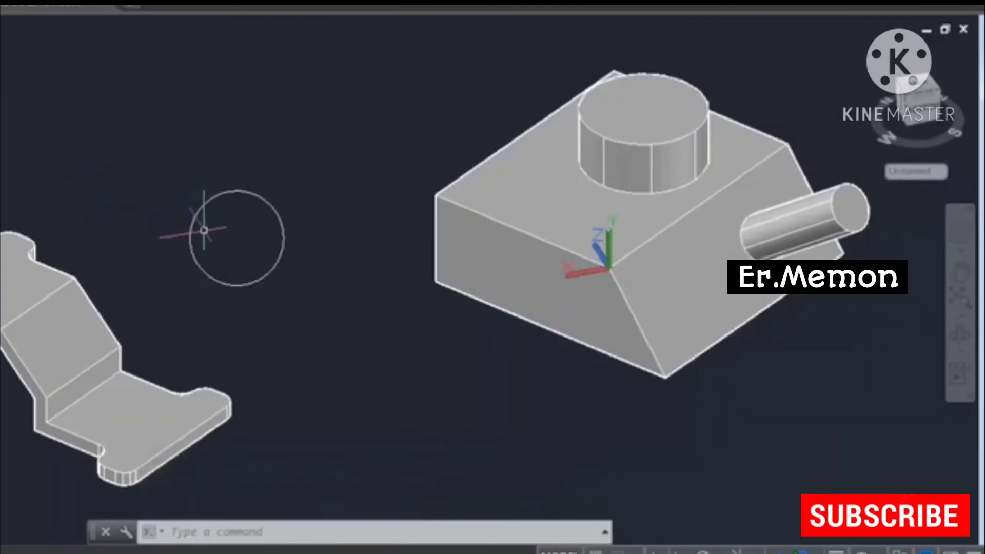
{"action": "key", "text": "Return"}
{"action": "type", "text": "C"}
{"action": "key", "text": "Return"}
{"action": "key", "text": "Escape"}
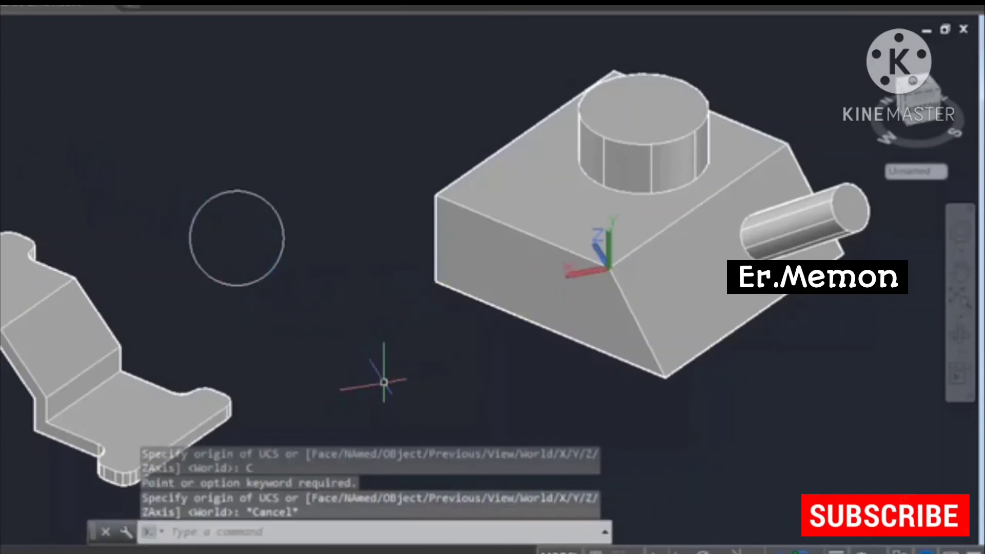
- Draw a freehand circle centered on the UCS origin at the top face's front corner
{"action": "type", "text": "C"}
{"action": "key", "text": "Return"}
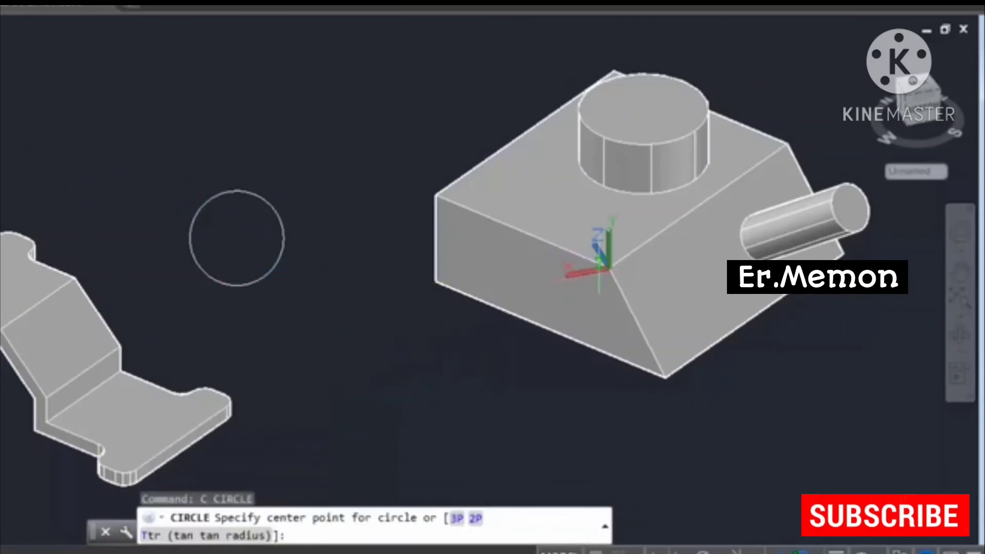
{"action": "left_click", "coordinate": [609, 267]}
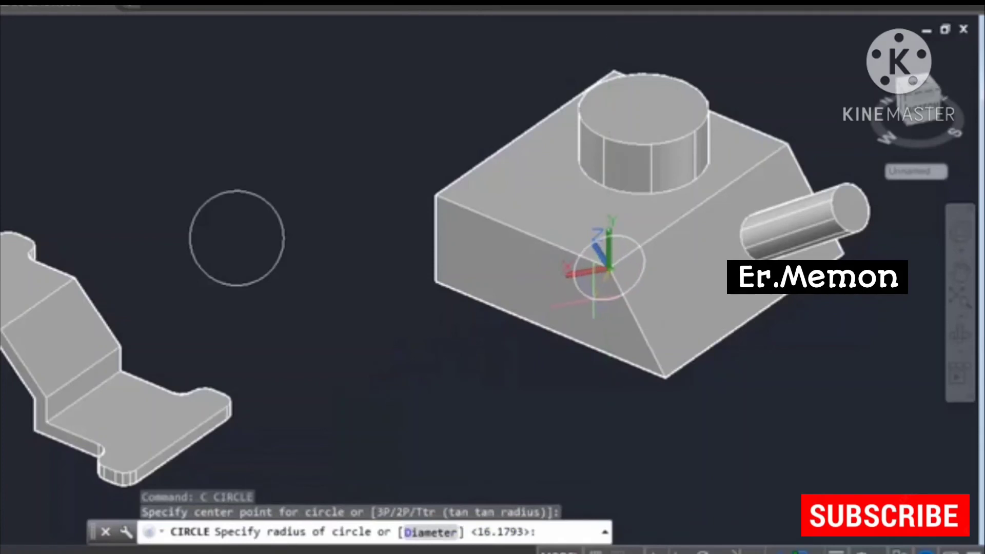
{"action": "left_click", "coordinate": [565, 311]}
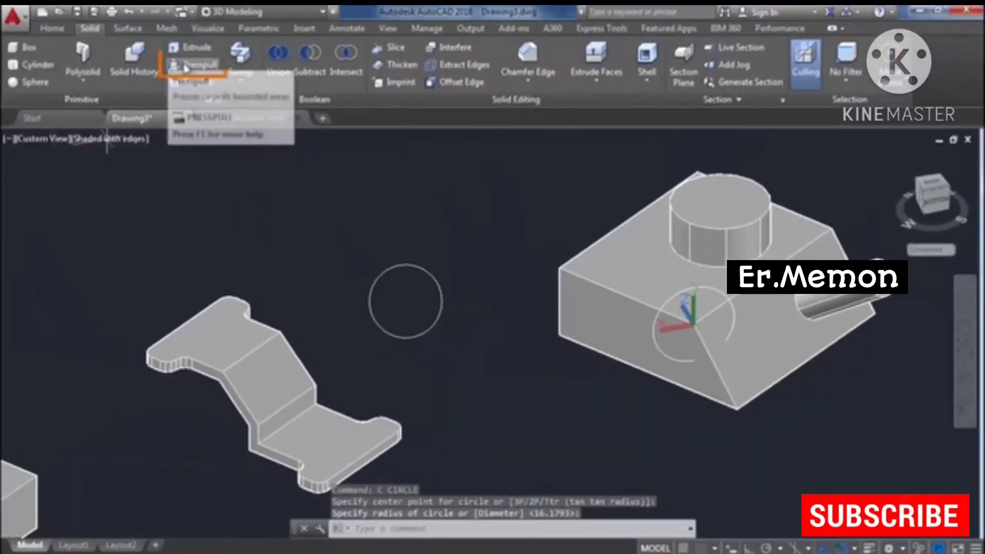
- Presspull the circle at the top face's front corner into a long cylinder running back across the solid
{"action": "left_click", "coordinate": [195, 65]}
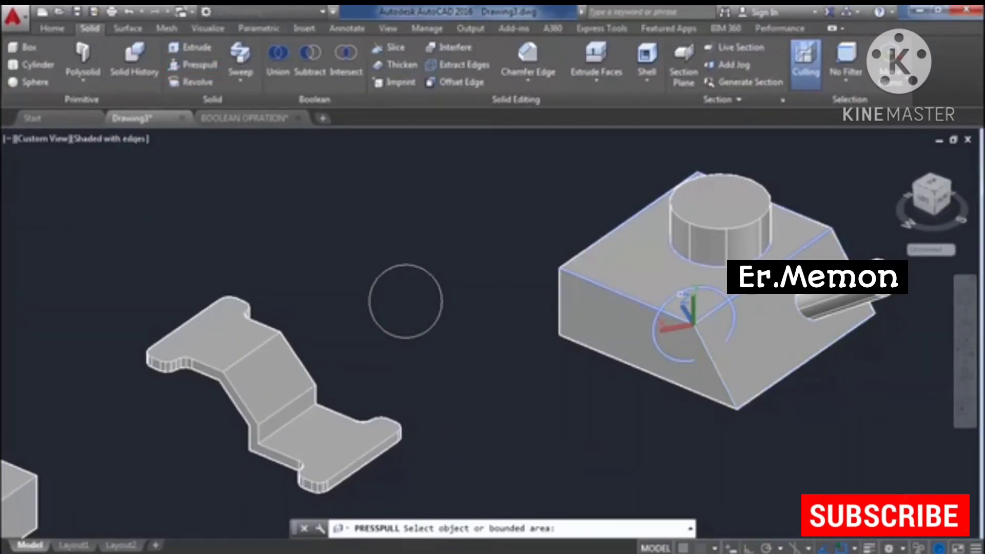
{"action": "left_click", "coordinate": [692, 322]}
{"action": "left_click", "coordinate": [560, 159]}
{"action": "scroll", "coordinate": [513, 303], "scroll_direction": "down", "scroll_amount": 3}
{"action": "scroll", "coordinate": [386, 300], "scroll_direction": "up", "scroll_amount": 2}
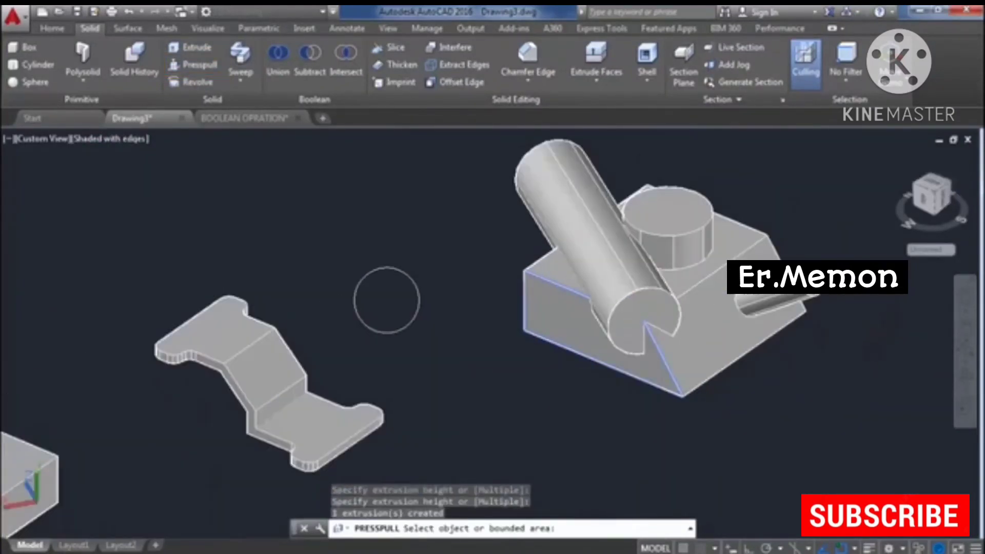
{"action": "scroll", "coordinate": [436, 305], "scroll_direction": "down", "scroll_amount": 2}
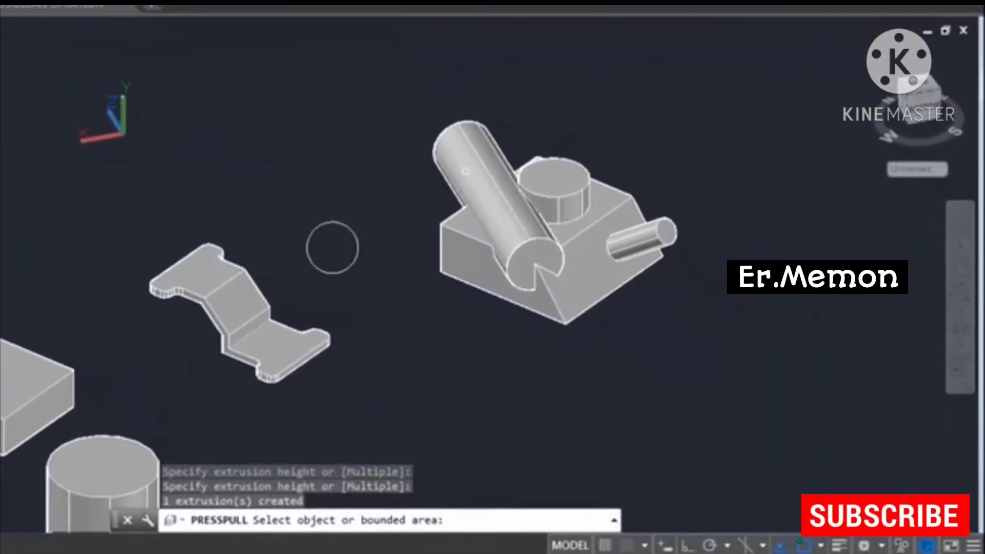
{"action": "scroll", "coordinate": [457, 206], "scroll_direction": "up", "scroll_amount": 3}
{"action": "scroll", "coordinate": [477, 231], "scroll_direction": "down", "scroll_amount": 1}
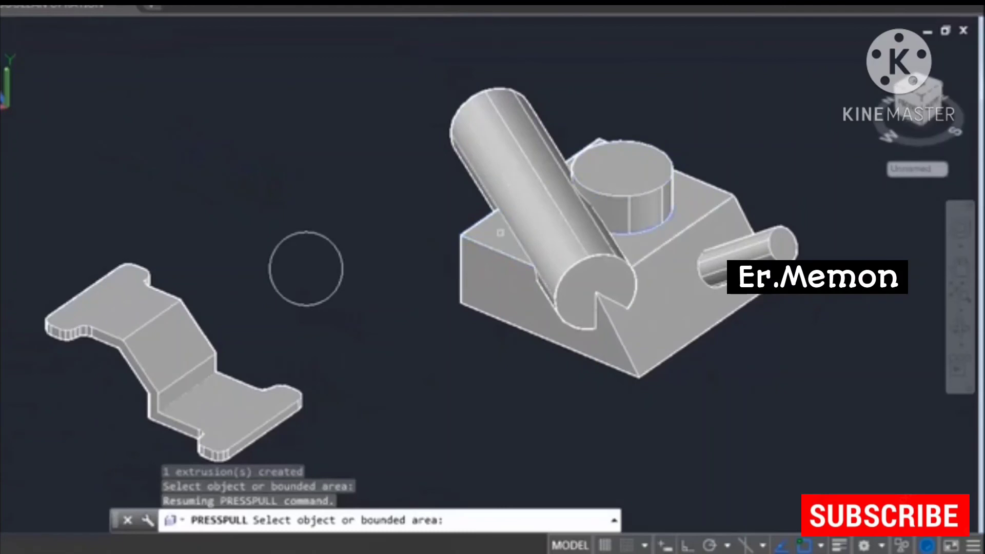
{"action": "key", "text": "Escape"}
{"action": "scroll", "coordinate": [164, 287], "scroll_direction": "down", "scroll_amount": 1}
{"action": "middle_click_drag", "start_coordinate": [139, 367], "coordinate": [208, 346]}
{"action": "scroll", "coordinate": [288, 321], "scroll_direction": "up", "scroll_amount": 2}
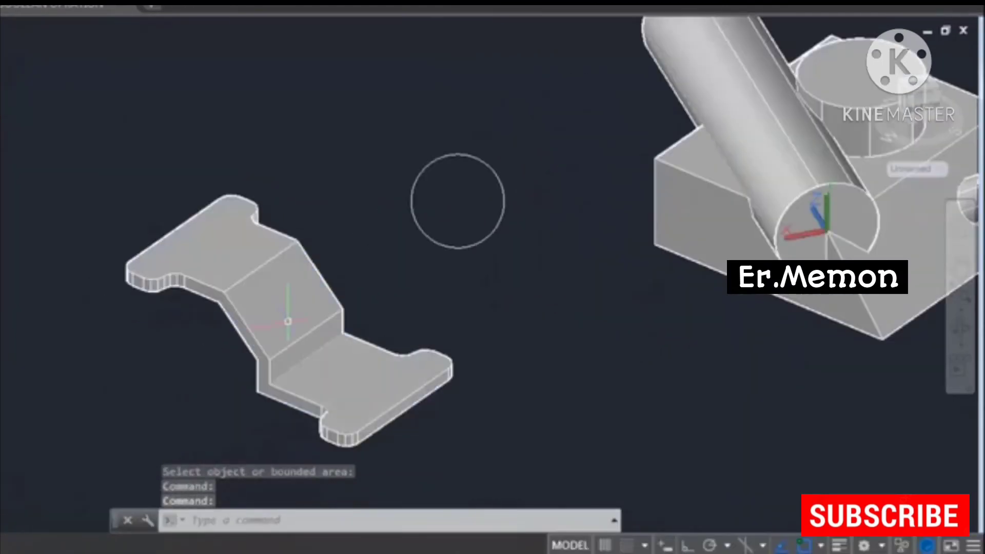
{"action": "key", "text": "Escape"}
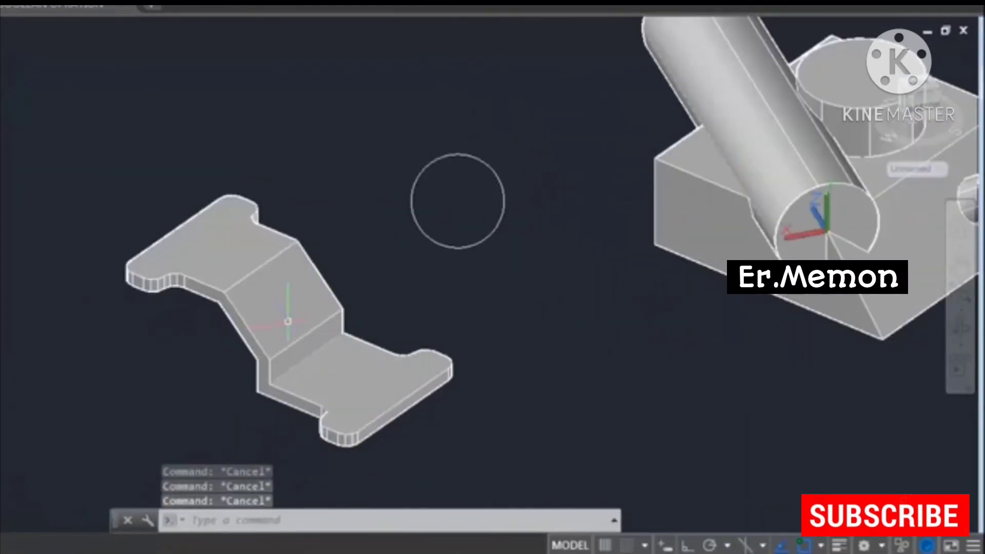
{"action": "middle_click_drag", "start_coordinate": [300, 411], "coordinate": [503, 298]}
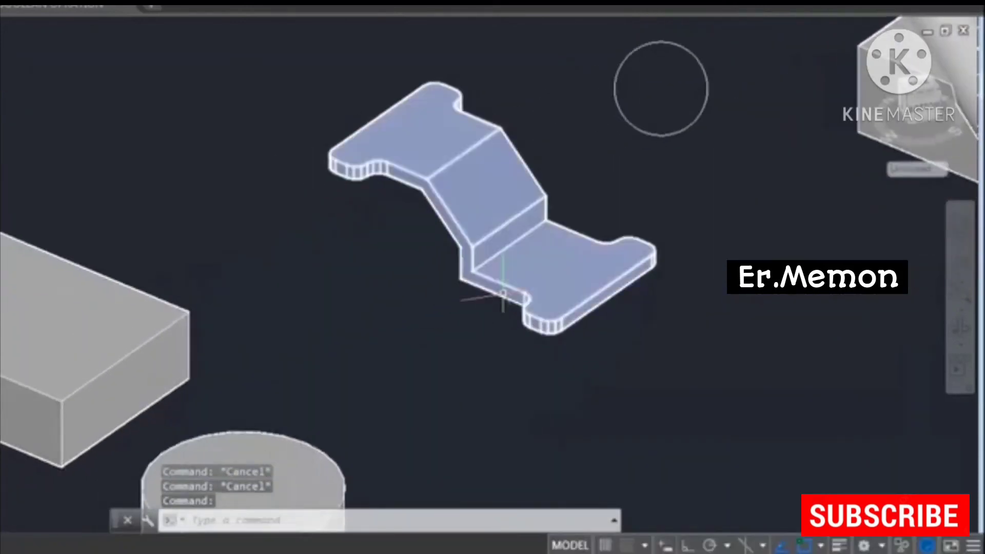
{"action": "type", "text": "UCS"}
{"action": "key", "text": "Return"}
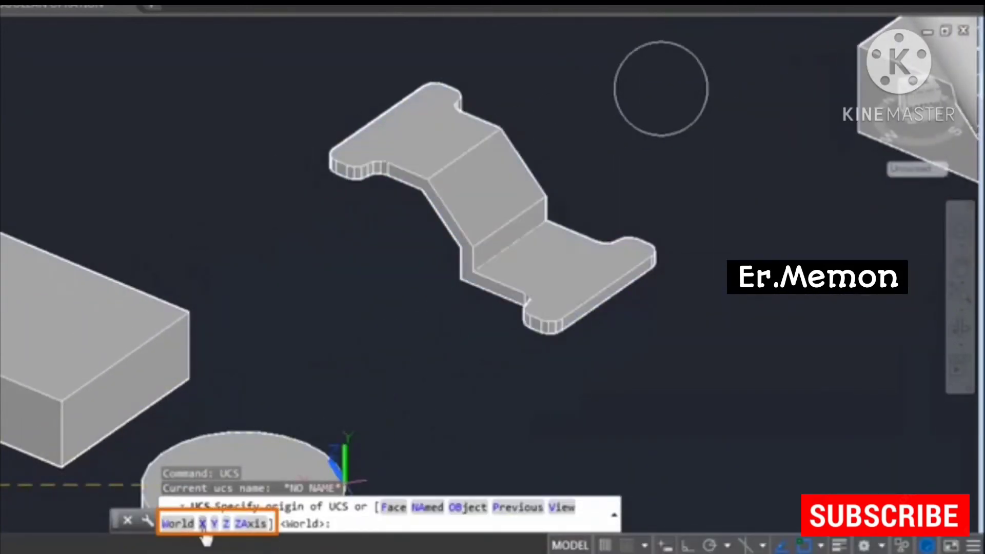
{"action": "key", "text": "Escape"}
{"action": "key", "text": "Escape"}
{"action": "key", "text": "Escape"}
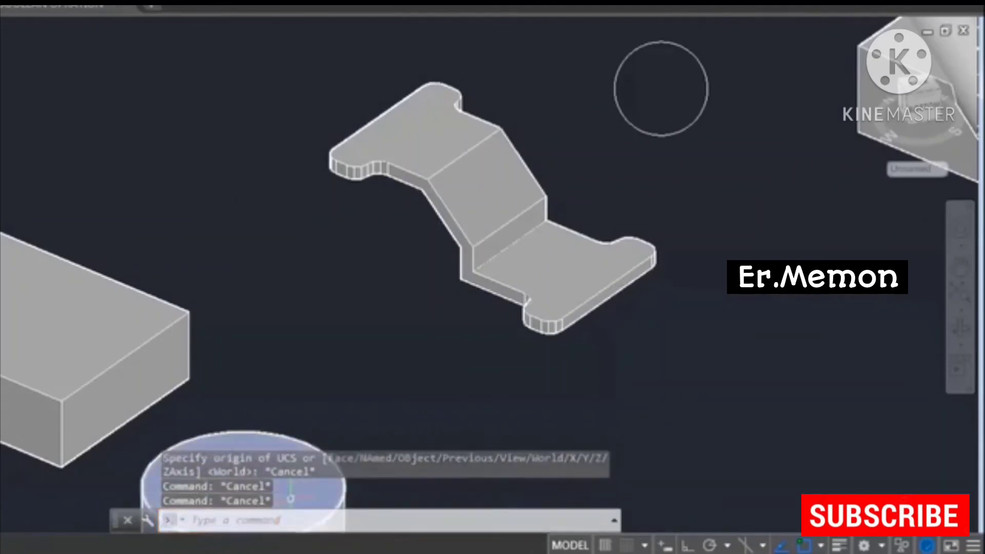
- Turn on Dynamic UCS
{"action": "key", "text": "F6"}
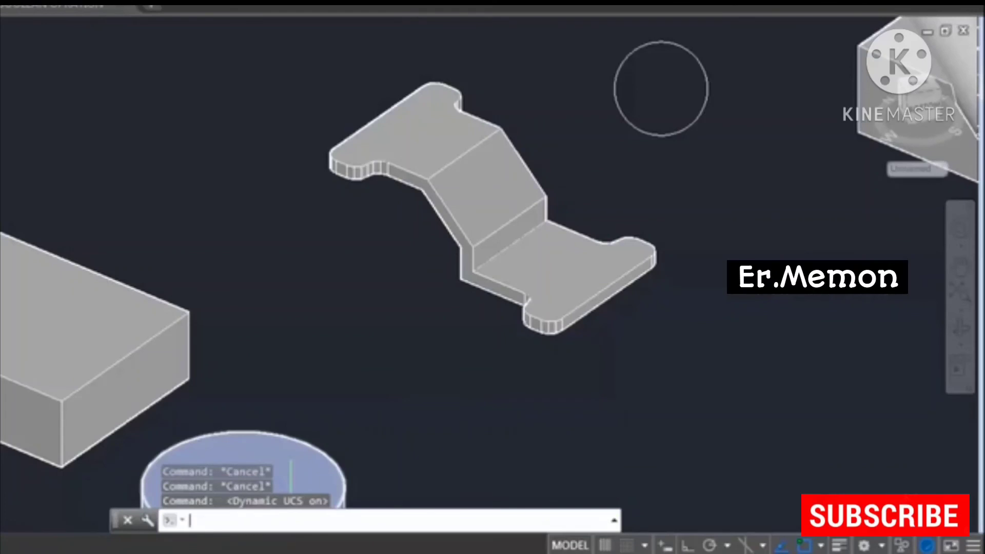
{"action": "key", "text": "F6"}
{"action": "key", "text": "F6"}
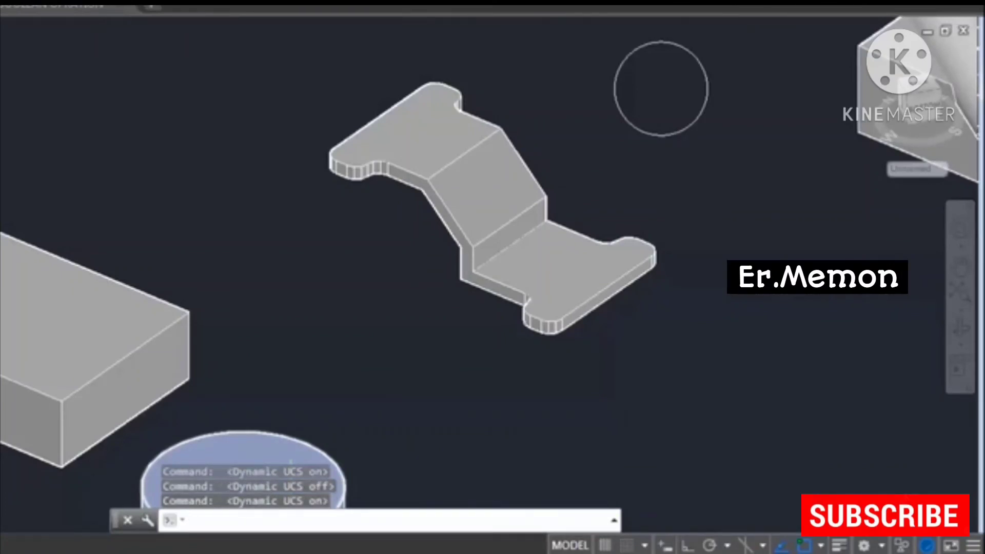
- Draw a freehand circle on the top face of the rectangular box using Dynamic UCS
{"action": "type", "text": "c"}
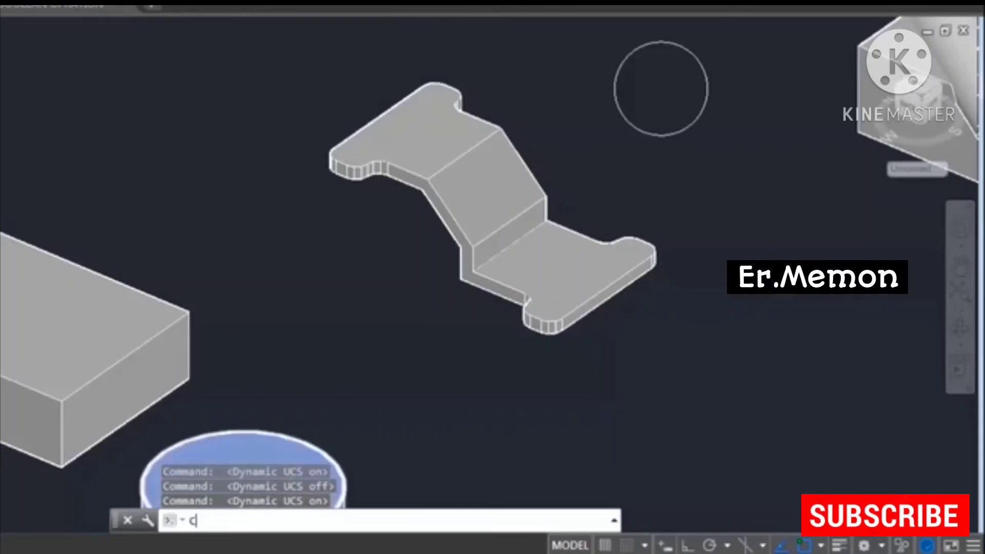
{"action": "key", "text": "Return"}
{"action": "middle_click_drag", "start_coordinate": [20, 303], "coordinate": [197, 207]}
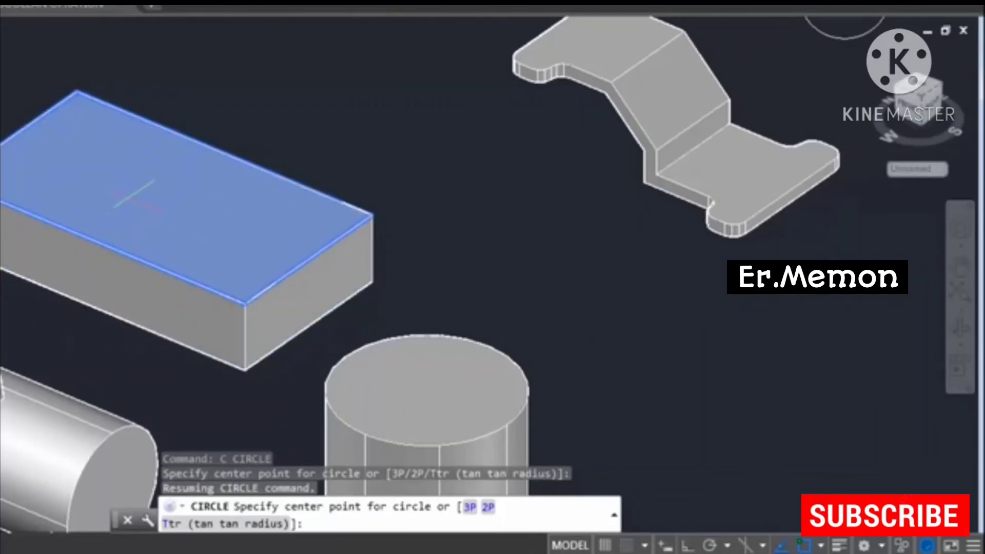
{"action": "left_click", "coordinate": [133, 194]}
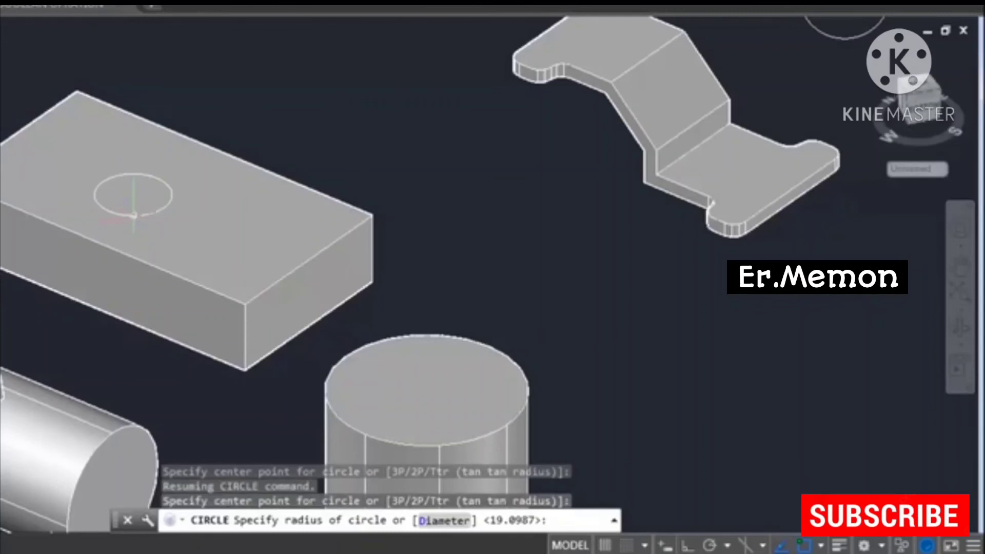
{"action": "left_click", "coordinate": [132, 216]}
- Extrude the circle on the box's top face upward into a freehand-height cylinder
{"action": "mouse_move", "coordinate": [221, 354]}
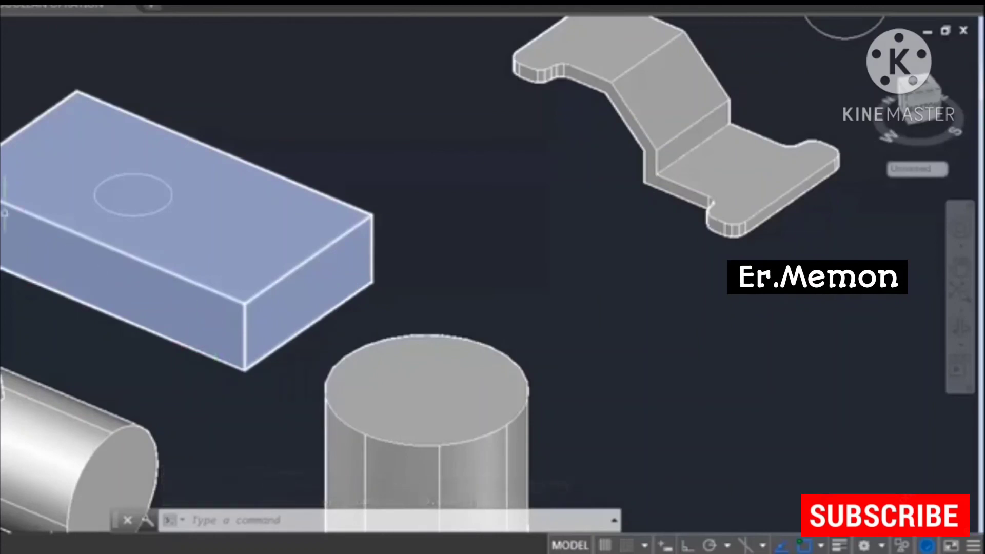
{"action": "key", "text": "Return"}
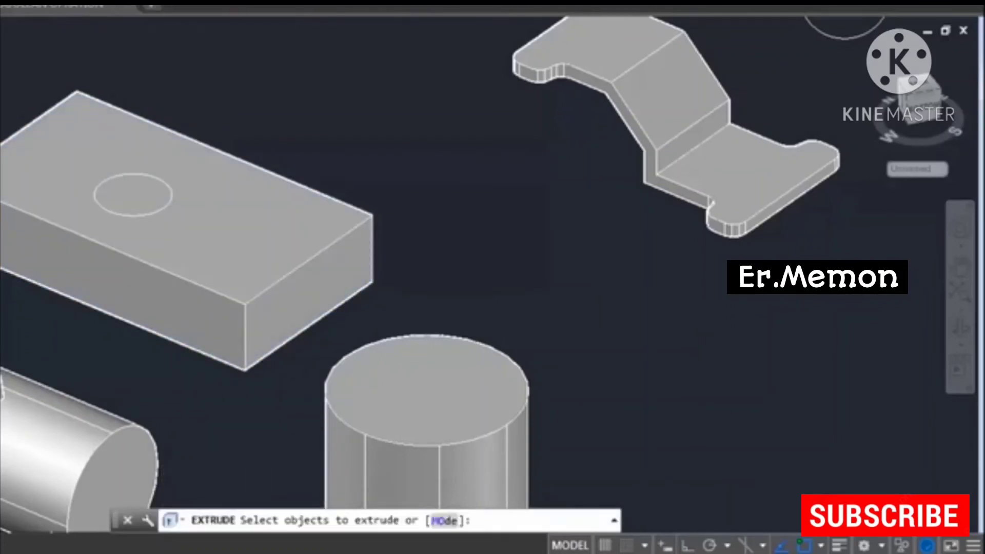
{"action": "left_click", "coordinate": [161, 211]}
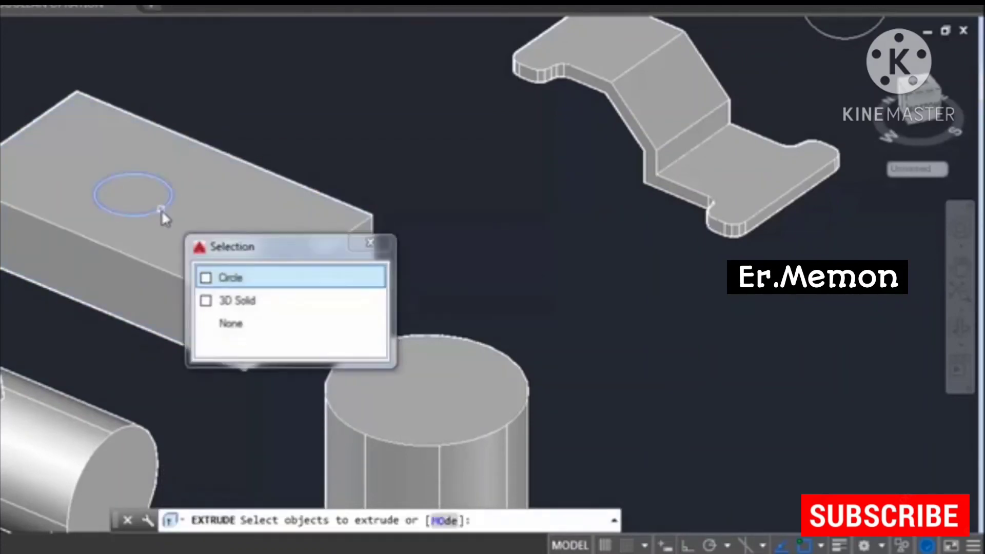
{"action": "left_click", "coordinate": [219, 277]}
{"action": "key", "text": "Return"}
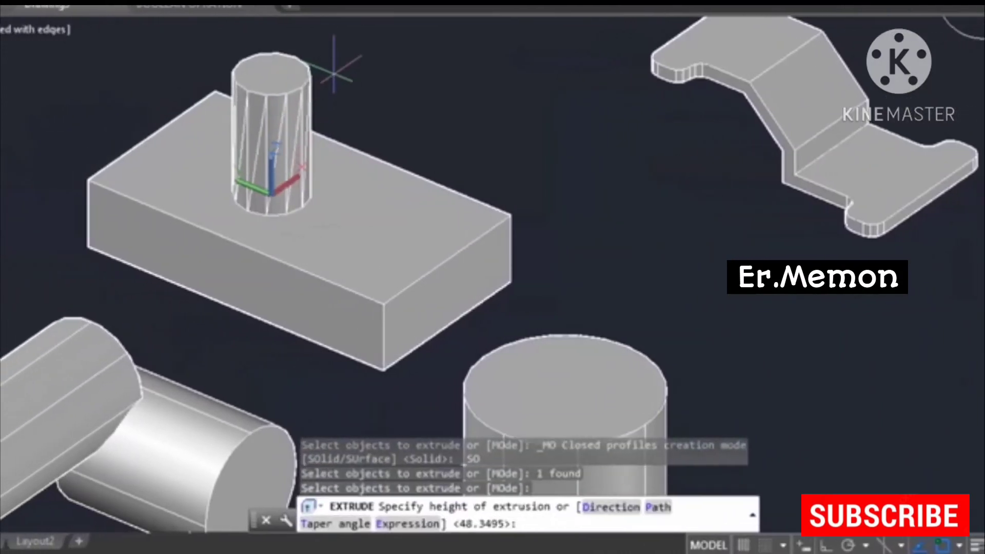
{"action": "left_click", "coordinate": [200, 83]}
{"action": "middle_click_drag", "start_coordinate": [482, 133], "coordinate": [340, 220]}
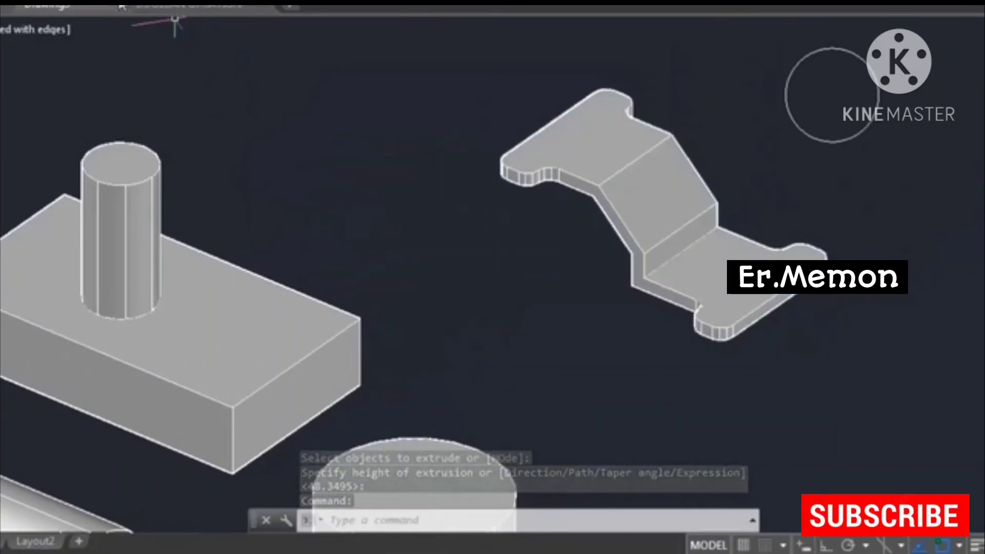
{"action": "type", "text": "REC"}
{"action": "key", "text": "Return"}
{"action": "key", "text": "Escape"}
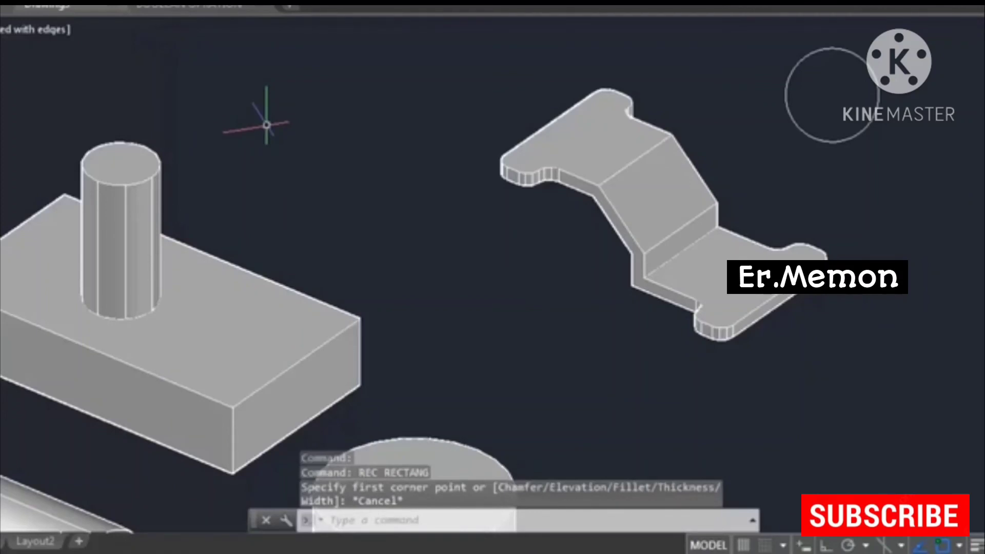
{"action": "type", "text": "POL"}
{"action": "key", "text": "Return"}
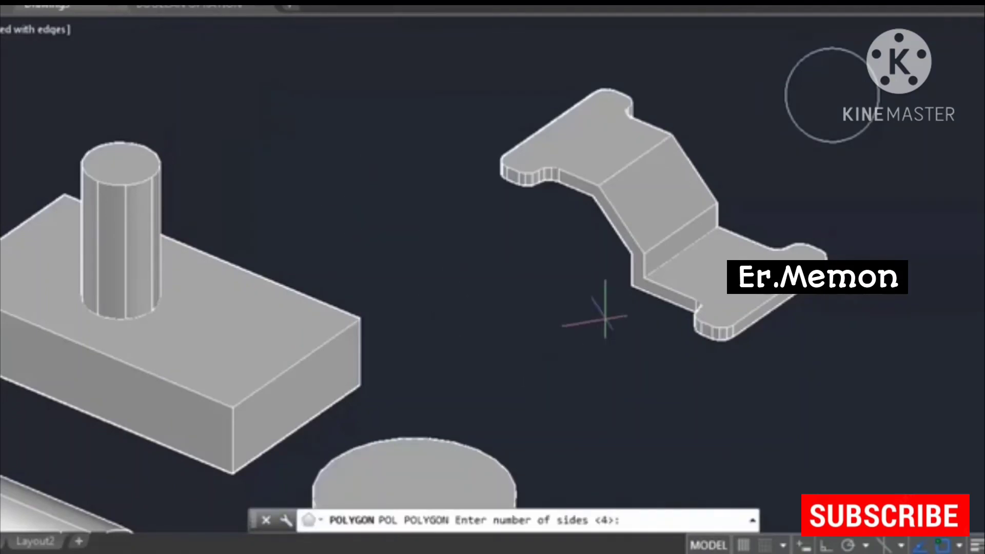
{"action": "key", "text": "Escape"}
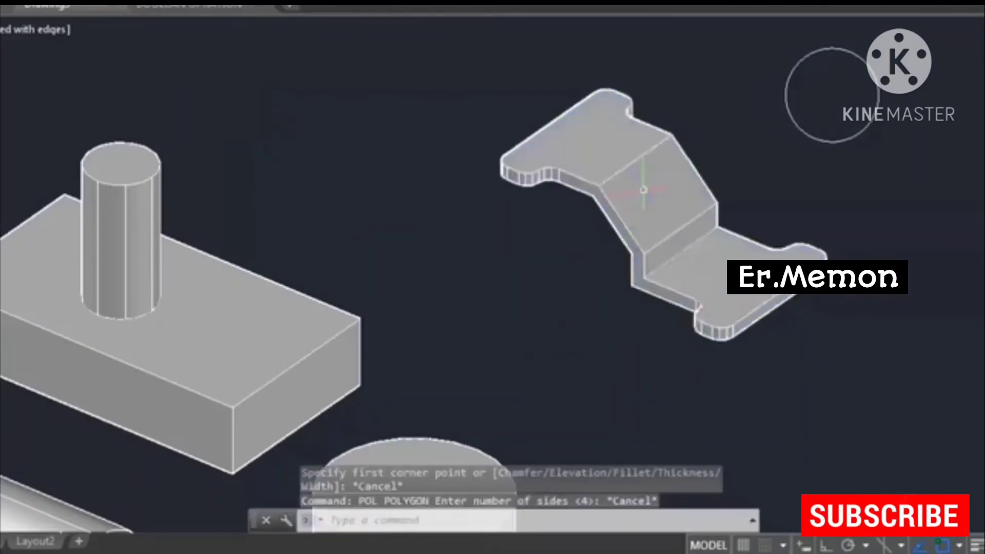
- Draw a freehand 5-sided polygon, inscribed in a circle, on the sloped middle face of the bent plate
{"action": "type", "text": "POL"}
{"action": "key", "text": "Return"}
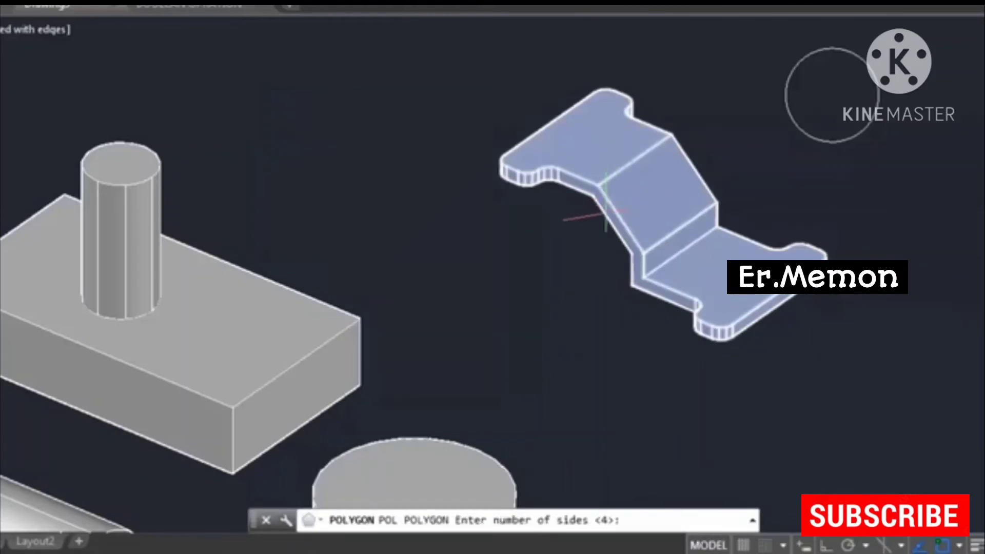
{"action": "type", "text": "5"}
{"action": "key", "text": "Return"}
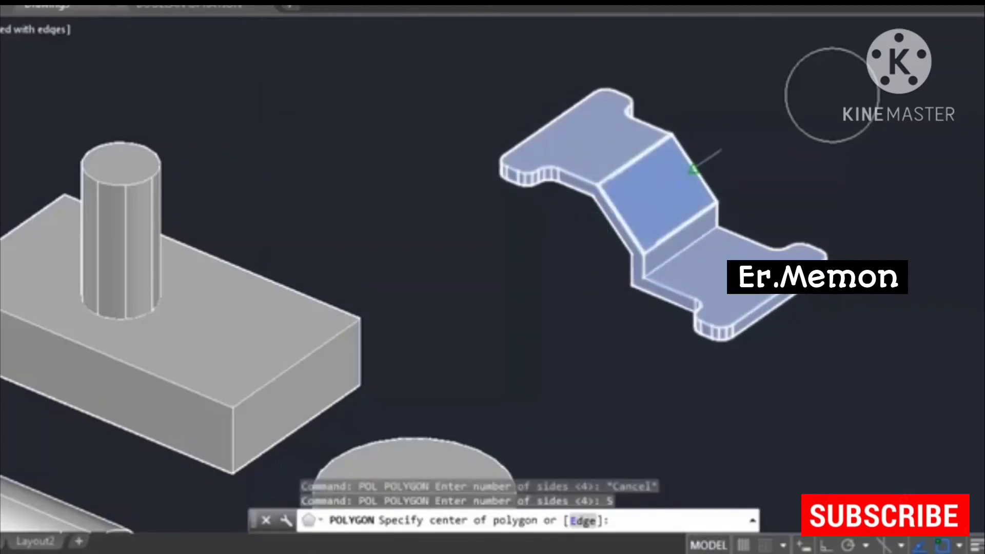
{"action": "left_click", "coordinate": [667, 180]}
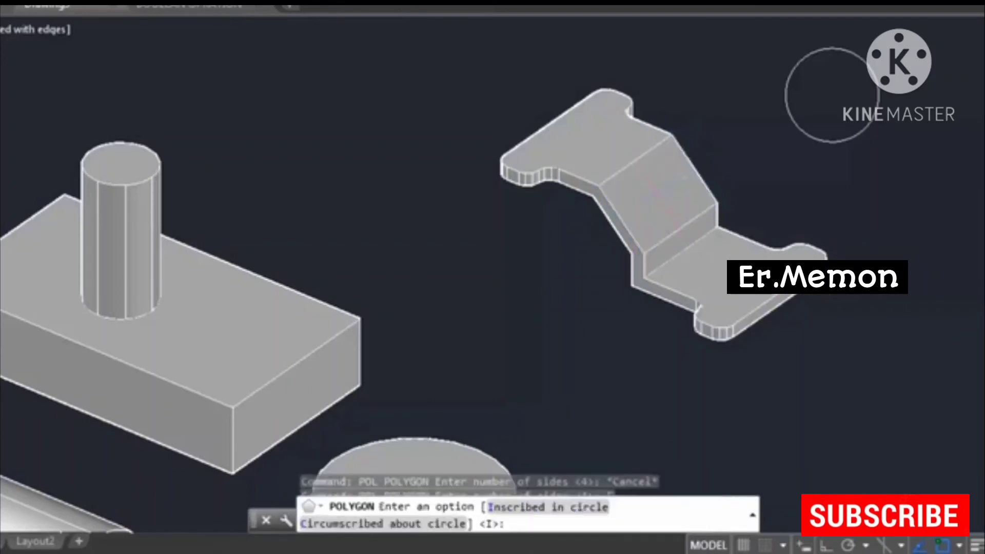
{"action": "key", "text": "Return"}
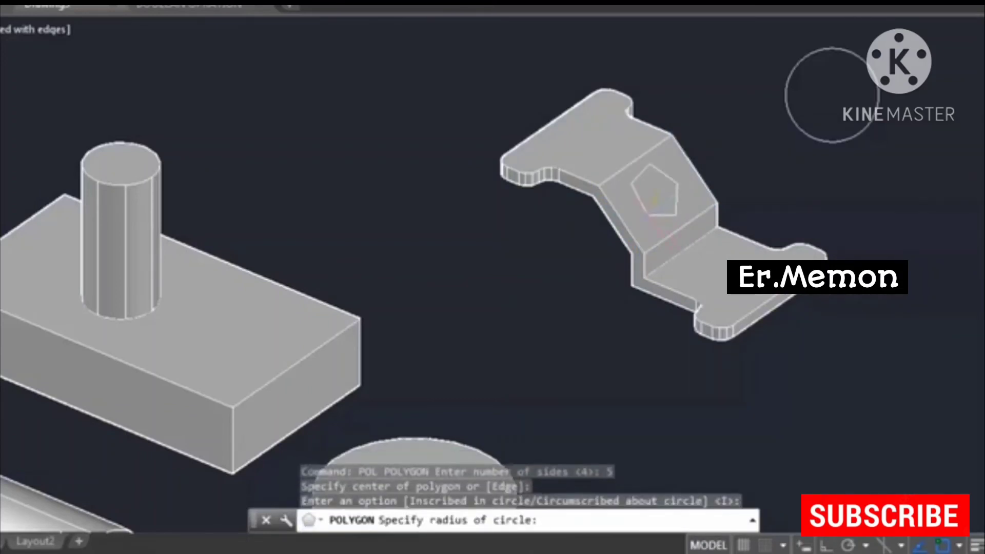
{"action": "left_click", "coordinate": [659, 210]}
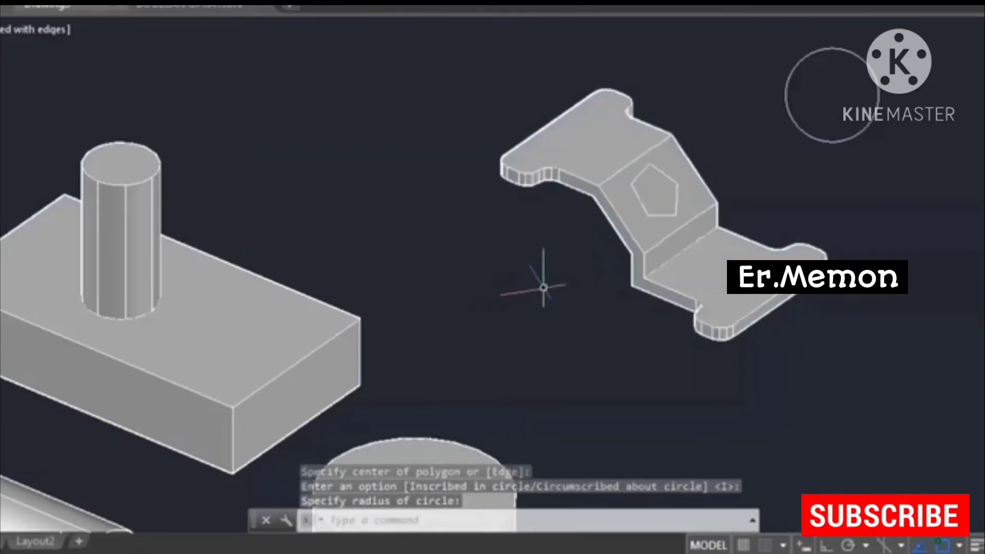
- Try Presspull on the pentagon on the bent plate's sloped face and undo the extrusion
{"action": "middle_click_drag", "start_coordinate": [544, 282], "coordinate": [468, 325]}
{"action": "scroll", "coordinate": [582, 241], "scroll_direction": "up", "scroll_amount": 3}
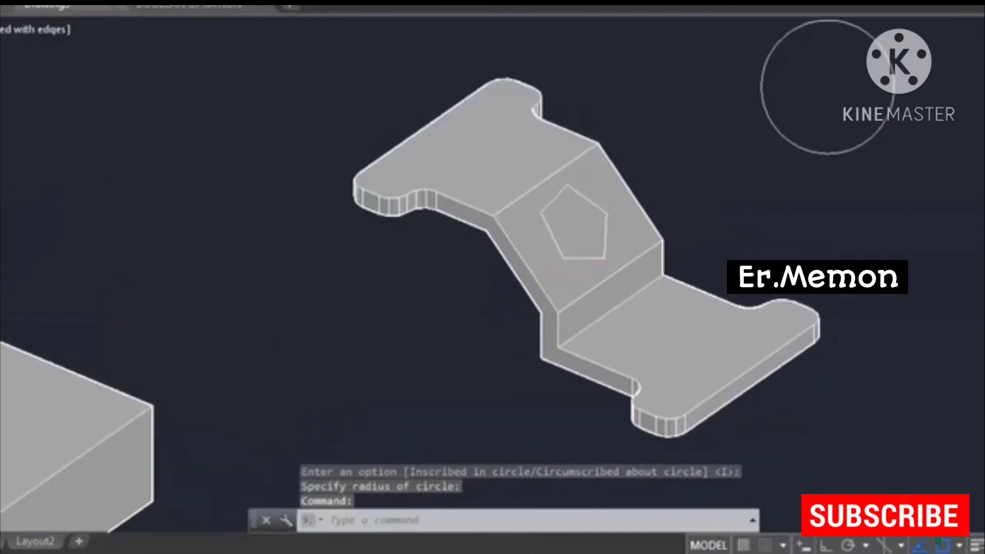
{"action": "middle_click_drag", "start_coordinate": [569, 257], "coordinate": [528, 292]}
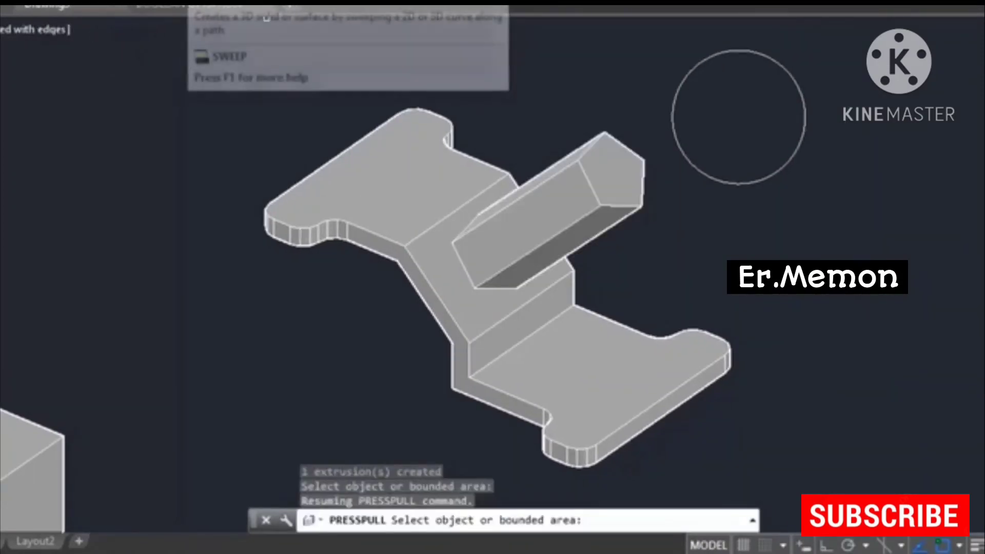
{"action": "key", "text": "ctrl+z"}
{"action": "type", "text": "z"}
{"action": "key", "text": "Return"}
{"action": "key", "text": "ctrl+z"}
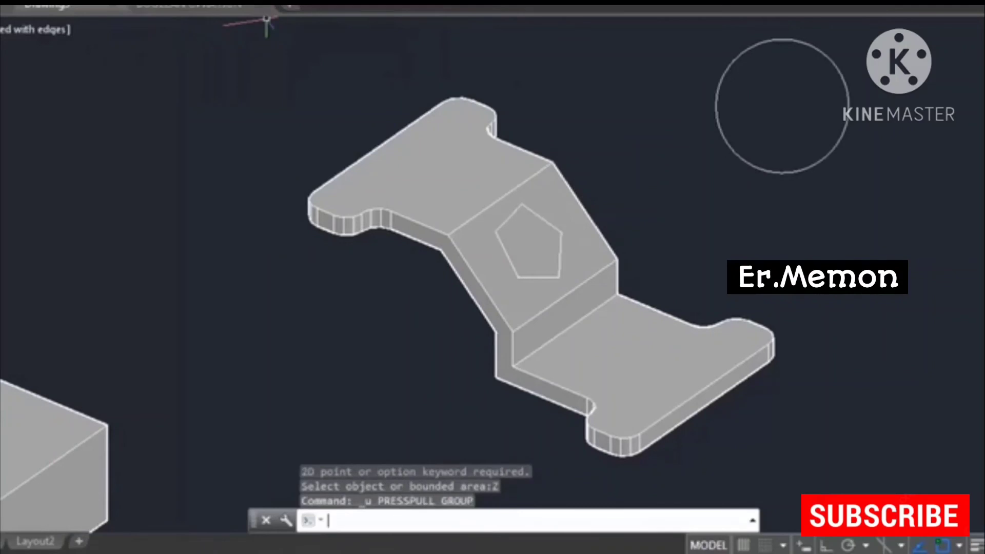